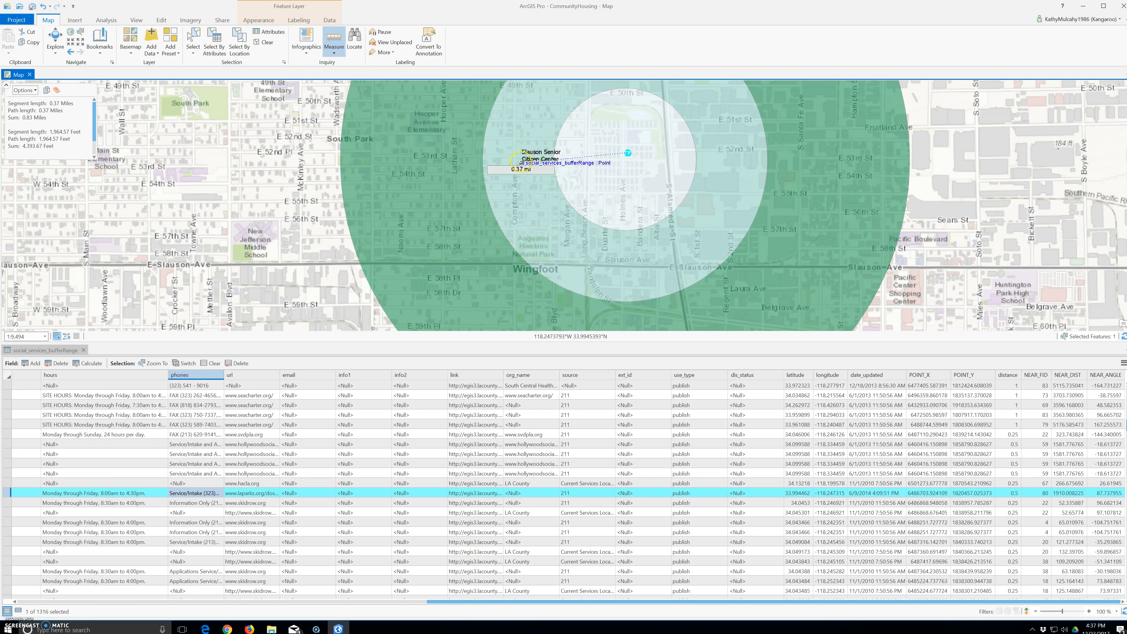
- Check the distance units available for measuring and read the measured lengths in each unit
left_click(25, 90)
mouse_move(62, 102)
left_click(98, 139)
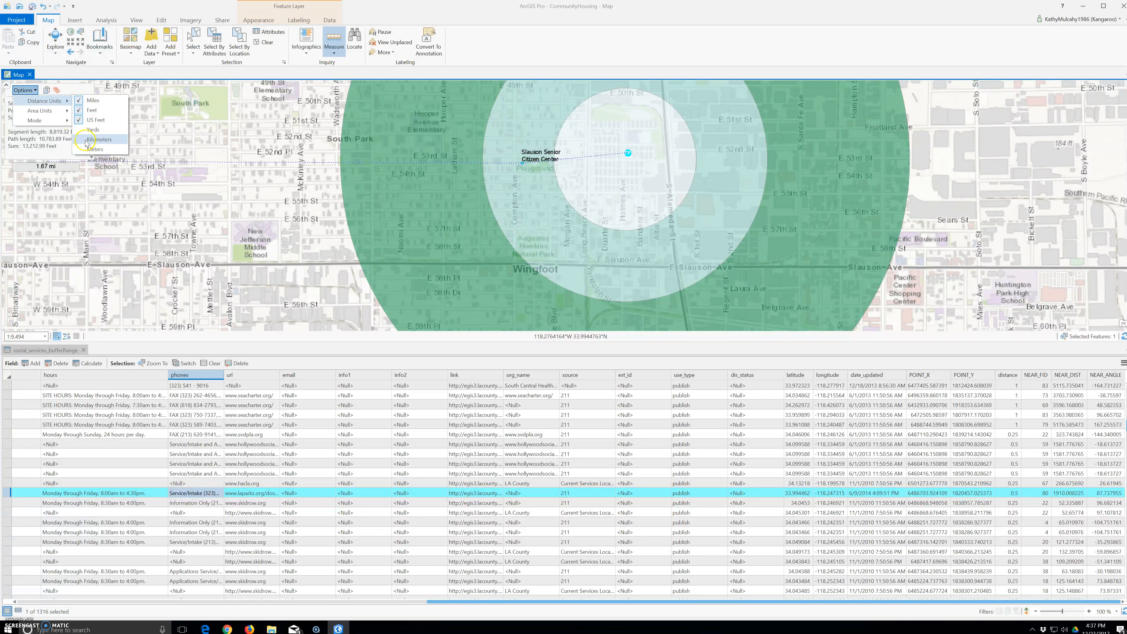
left_click(51, 153)
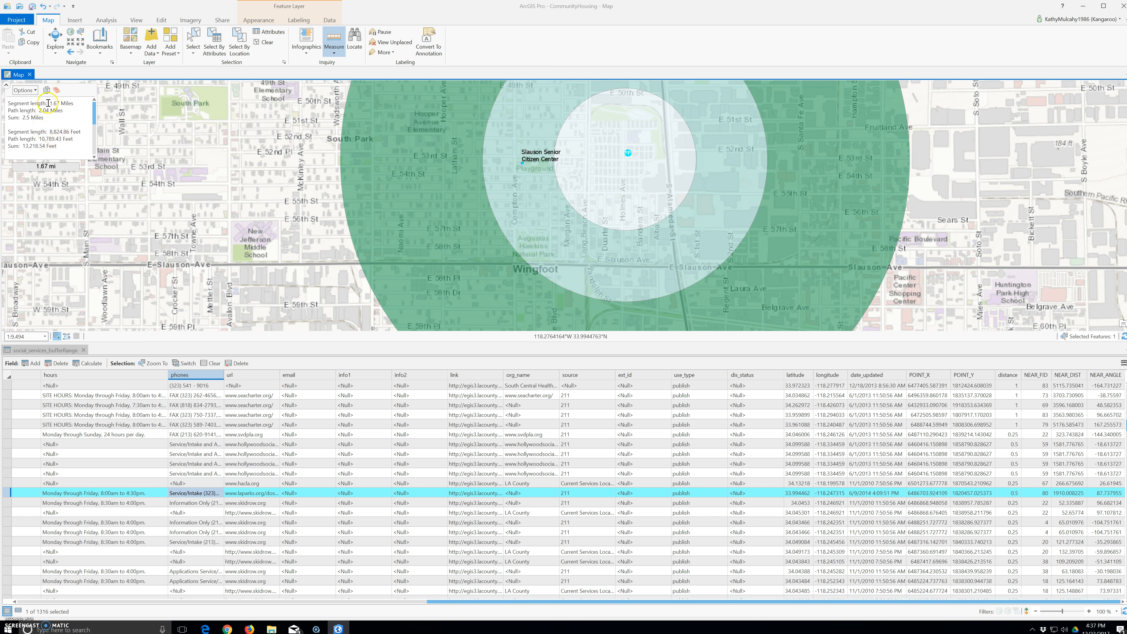
left_click(94, 131)
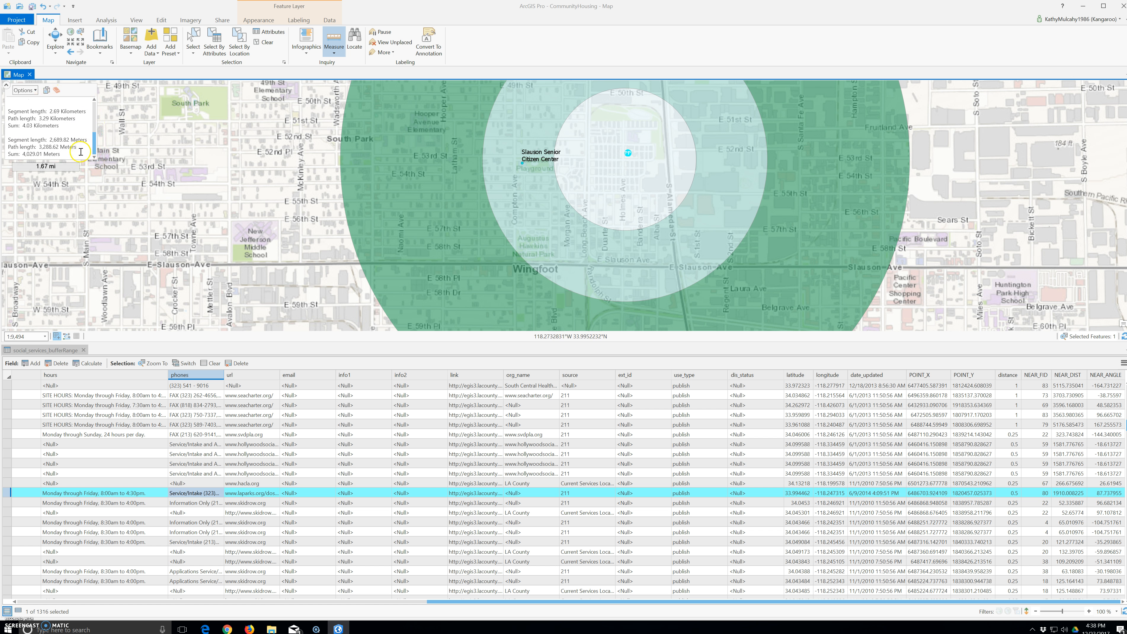
key("Escape")
left_click(87, 159)
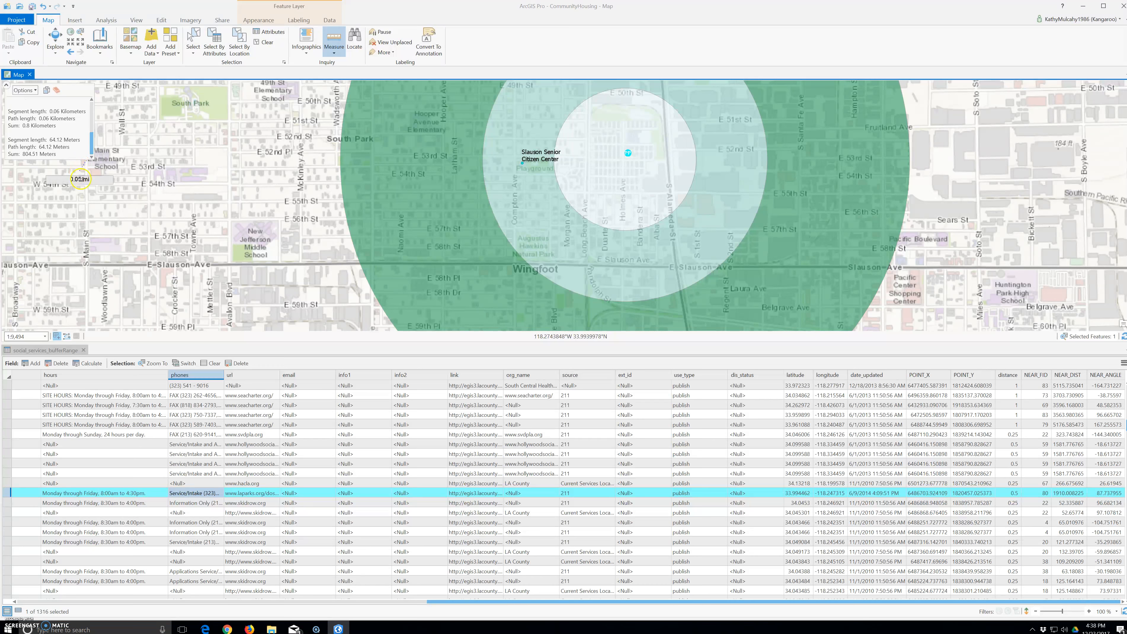
left_click_drag(63, 133, 82, 163)
left_click(54, 115)
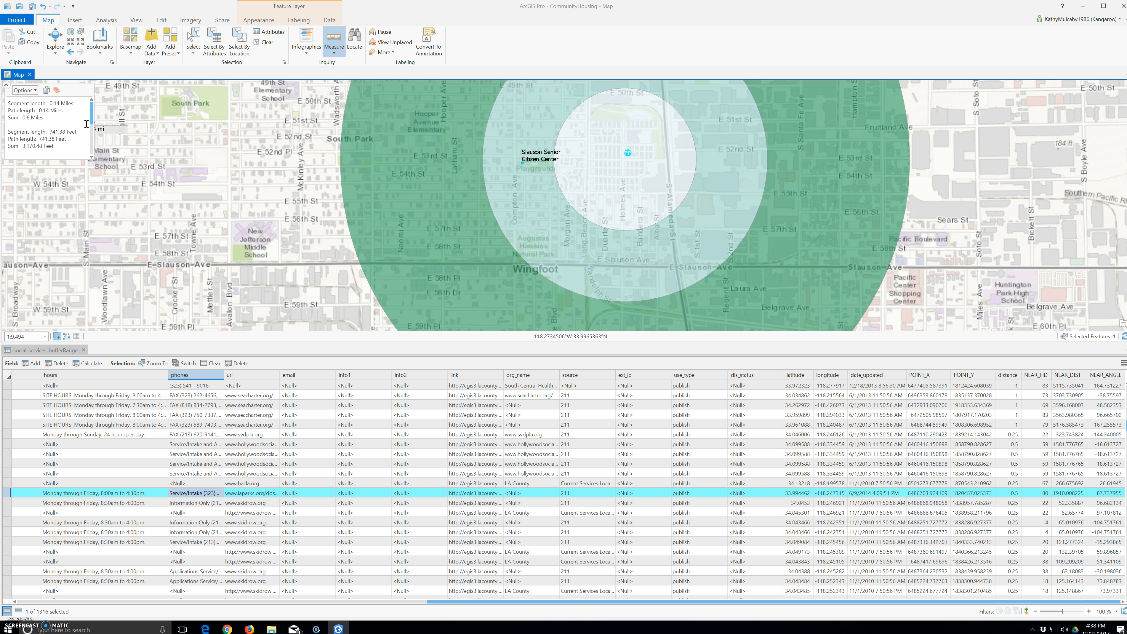
left_click(85, 126)
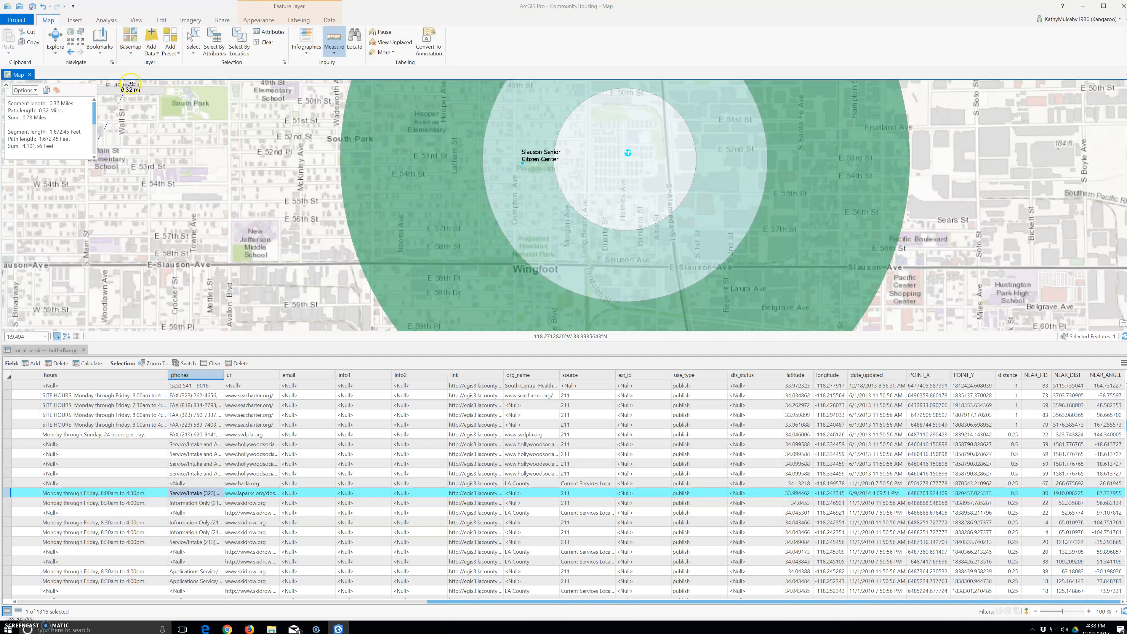
- Clear the measurement results from the map and clear the feature selection
left_click(57, 91)
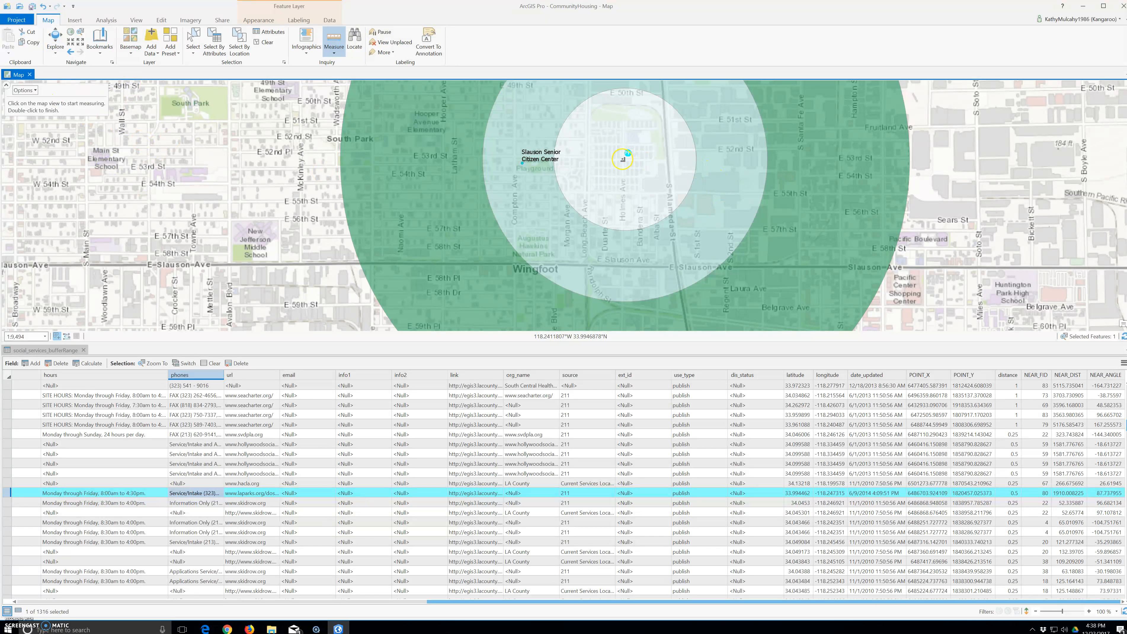
left_click(622, 158)
left_click(57, 91)
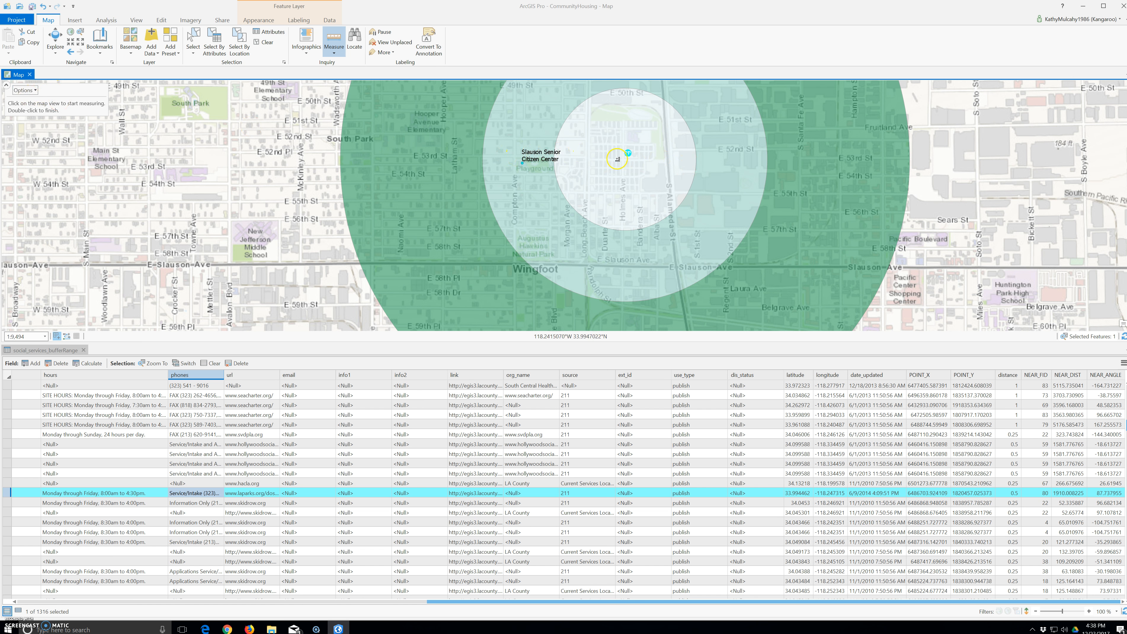
left_click(266, 42)
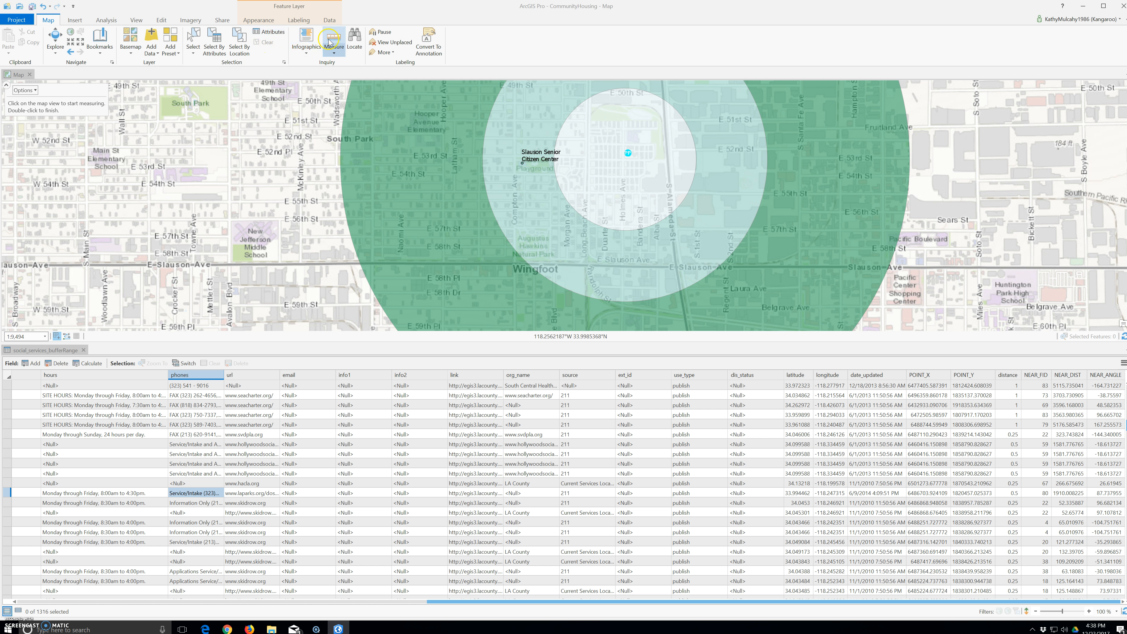
left_click(354, 41)
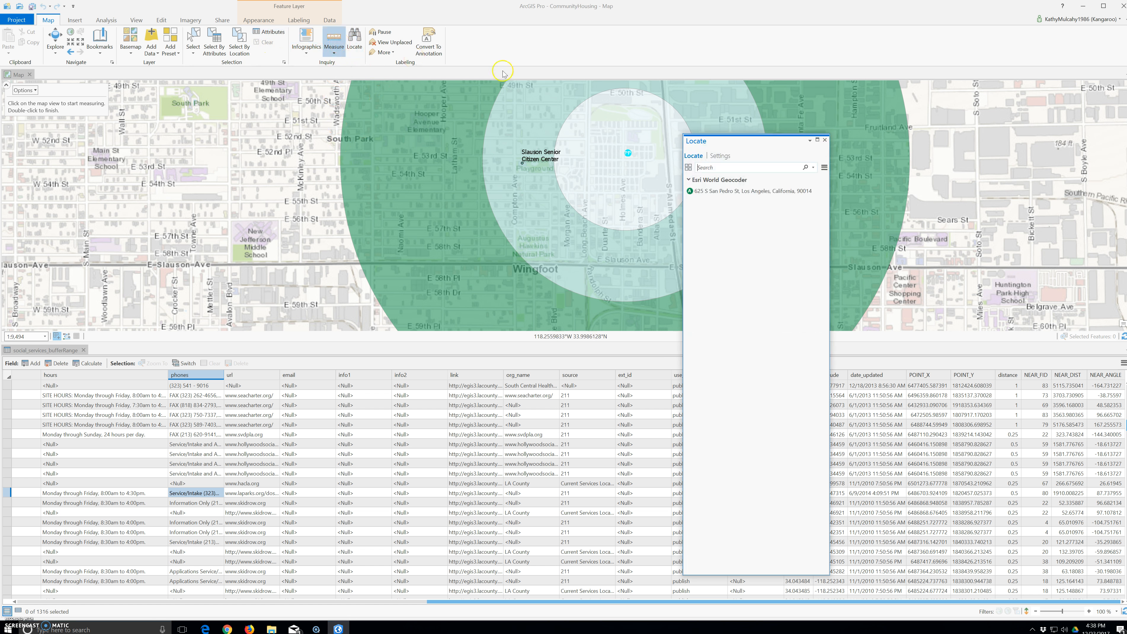
left_click(824, 140)
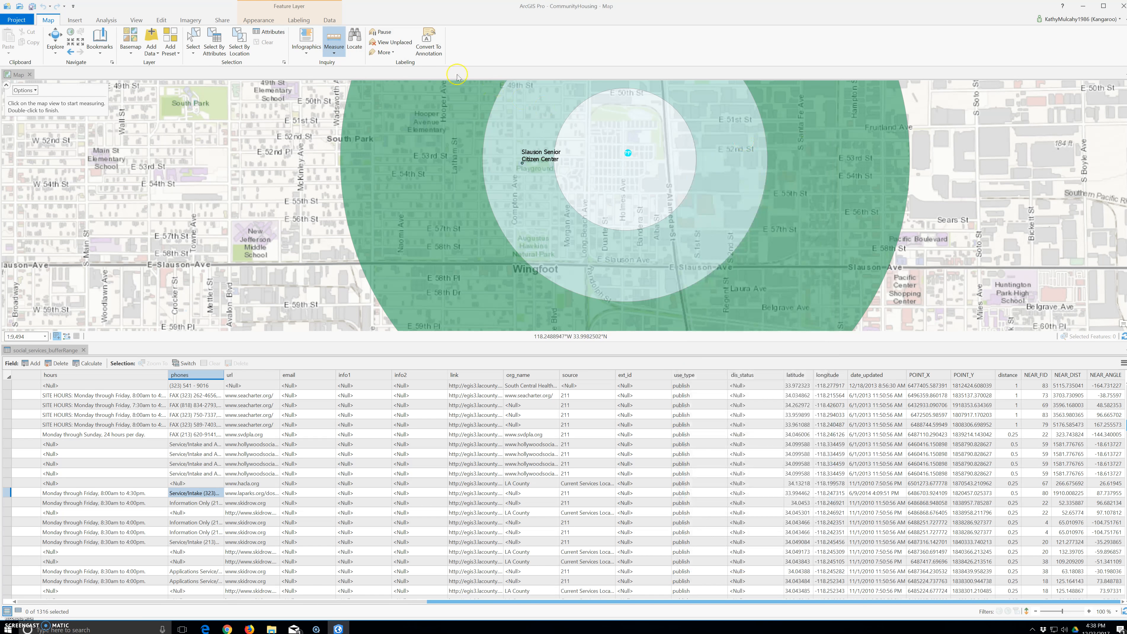
left_click(334, 53)
left_click(333, 54)
- Close the social_services_bufferRange attribute table and bring up the map's Contents pane beside the buffer rings
left_click(83, 350)
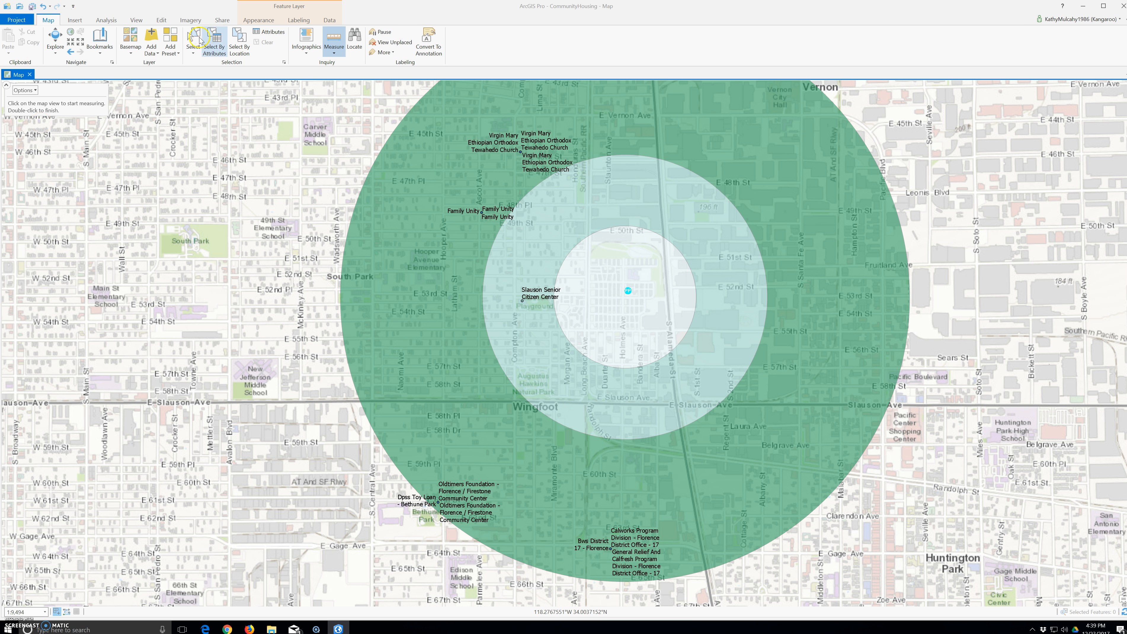
left_click(132, 20)
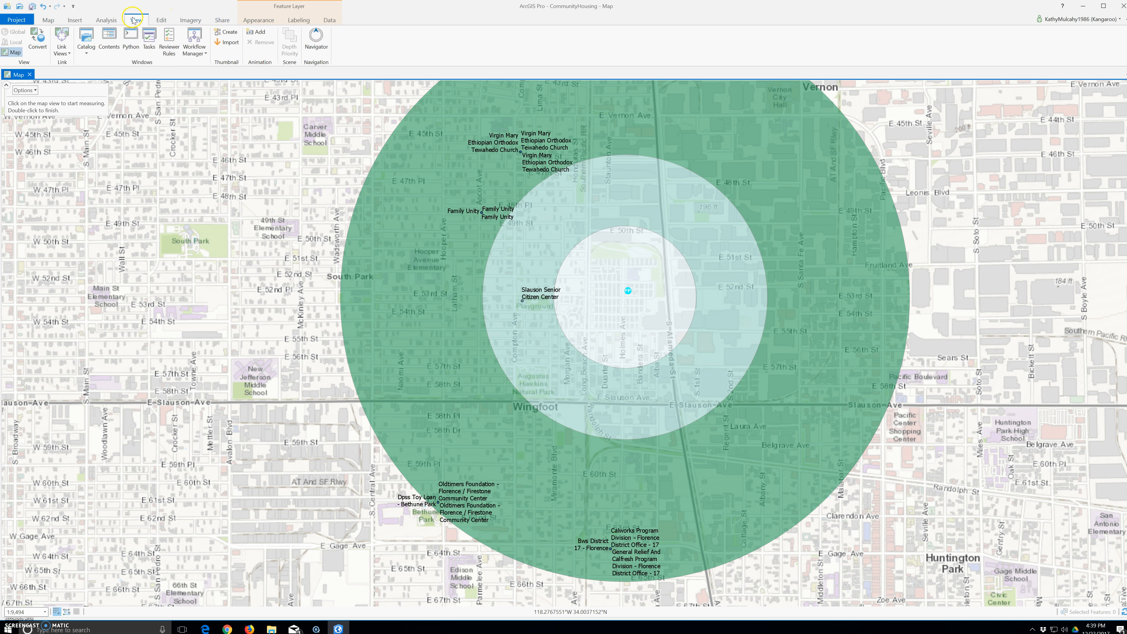
left_click(109, 41)
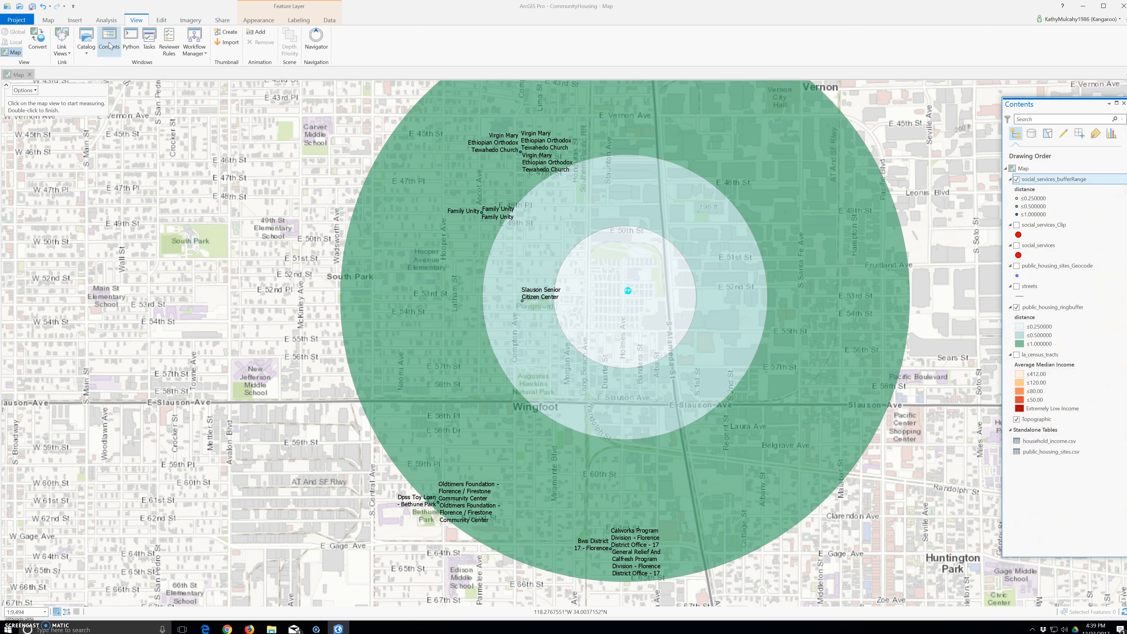
left_click_drag(1061, 103, 159, 124)
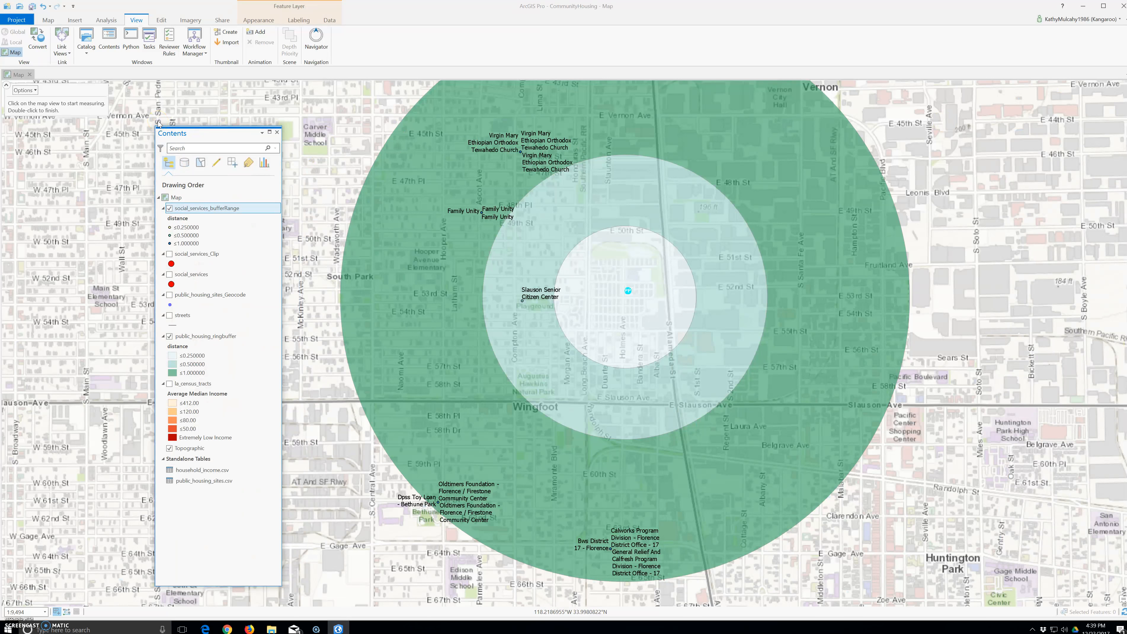
- Hide the social_services_bufferRange layer and show the la_census_tracts layer across the whole Los Angeles area
left_click(169, 209)
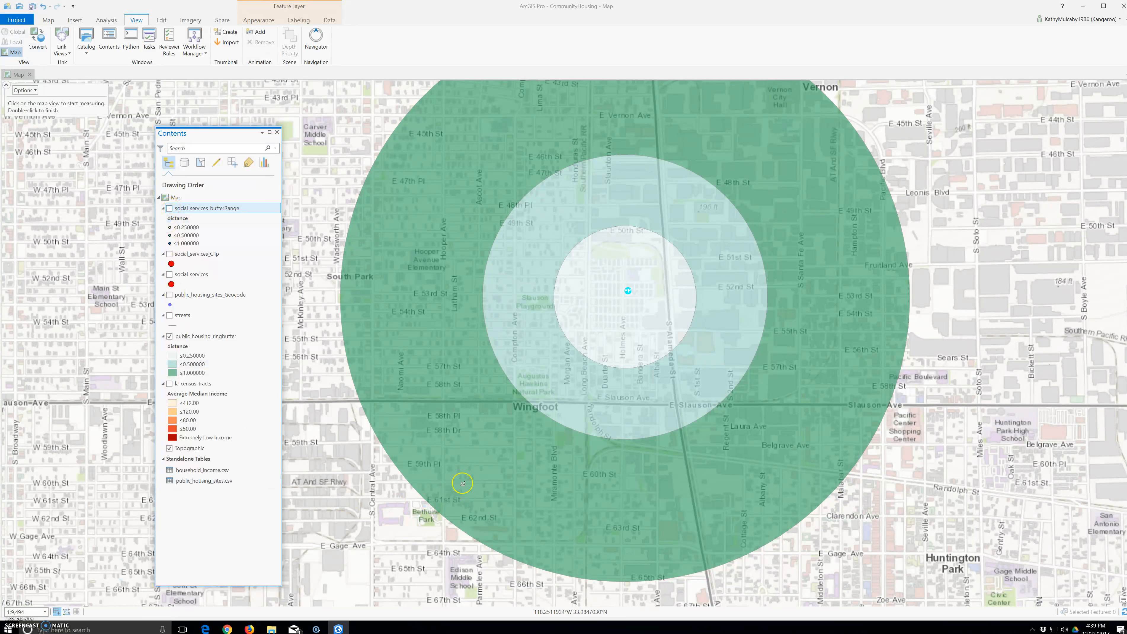
scroll(461, 475, "down", 5)
scroll(462, 463, "down", 5)
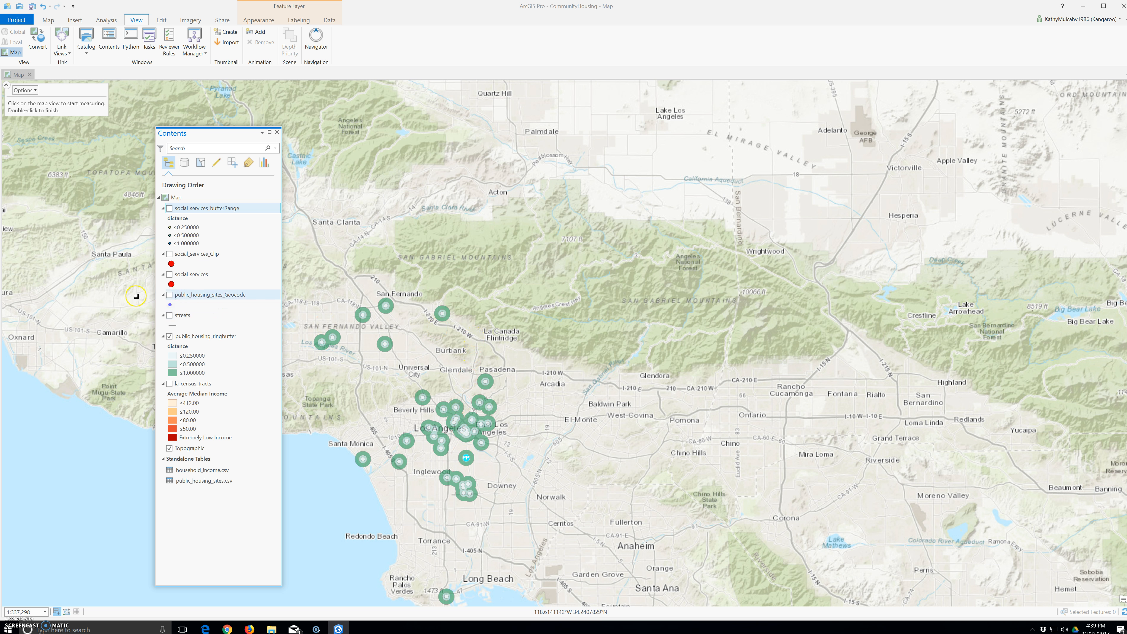
left_click(168, 387)
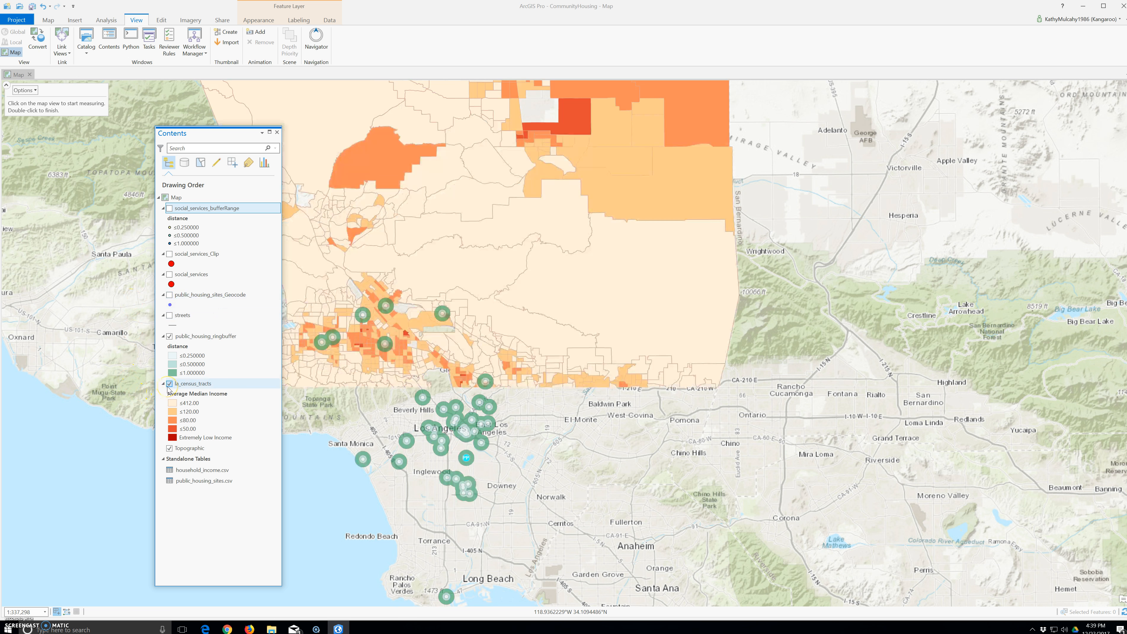
left_click(169, 384)
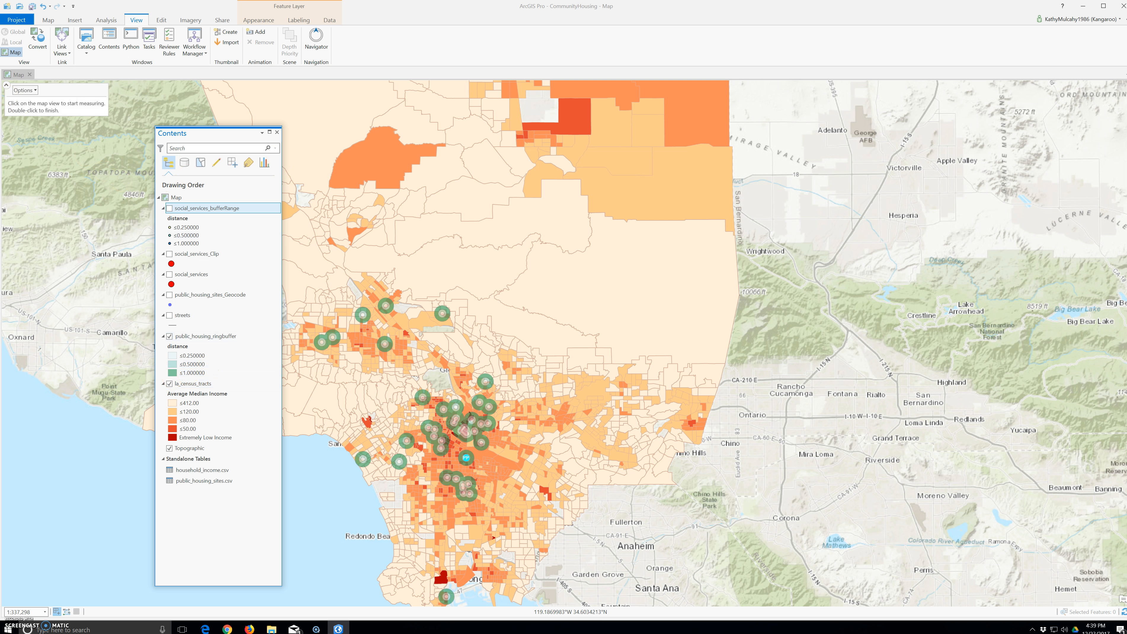
- Open Select Layer By Location and set its input feature layer to la_census_tracts
left_click(49, 20)
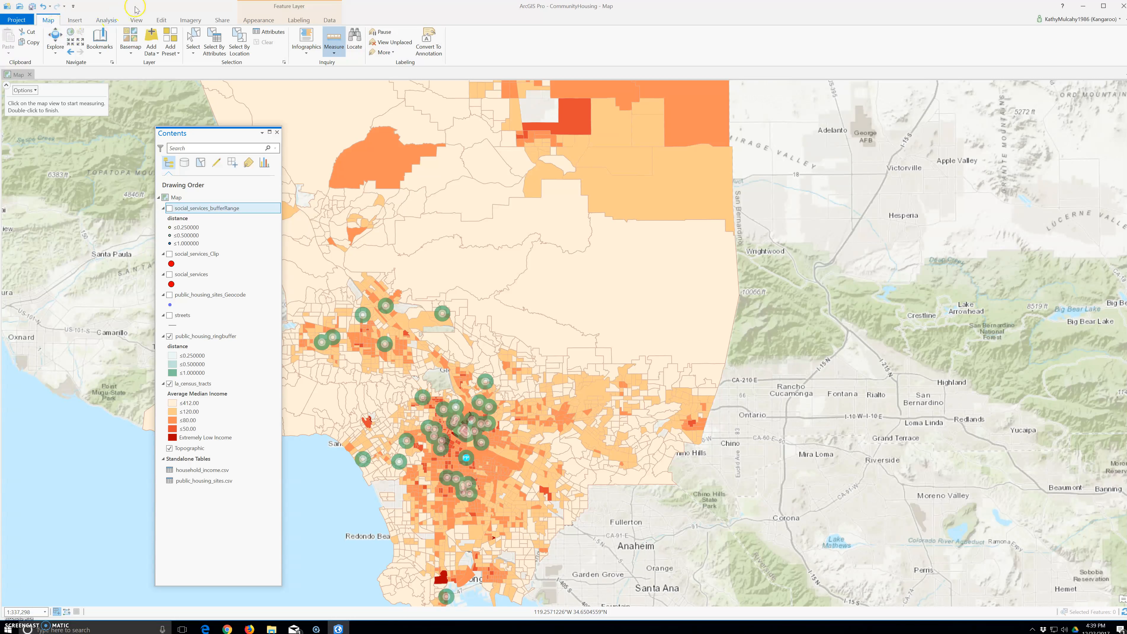
left_click(232, 48)
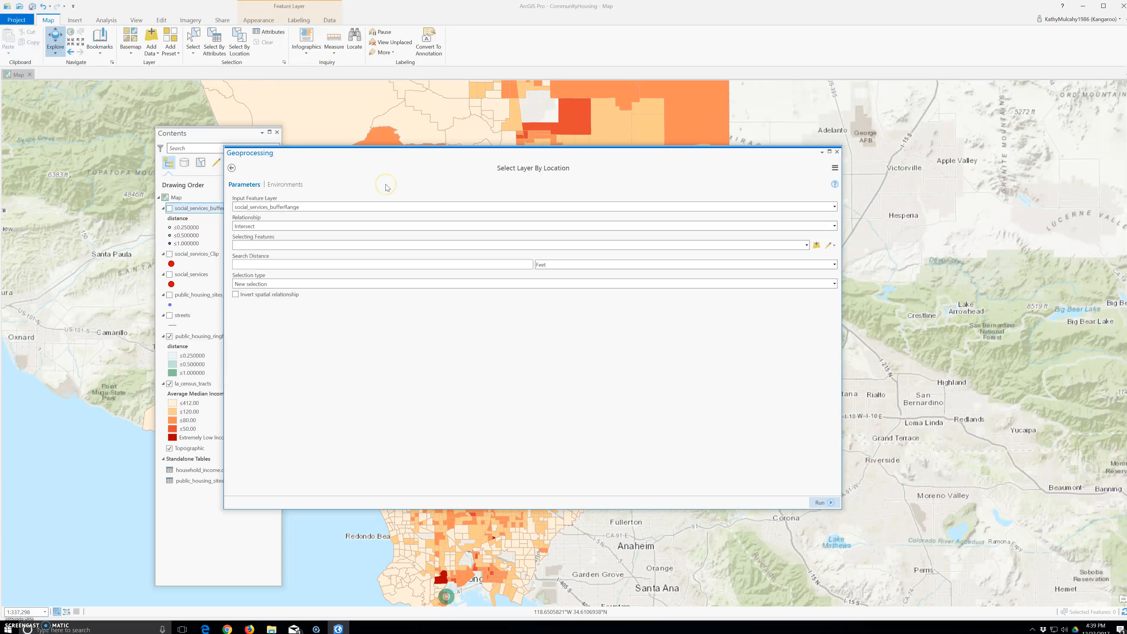
left_click(834, 207)
left_click(834, 207)
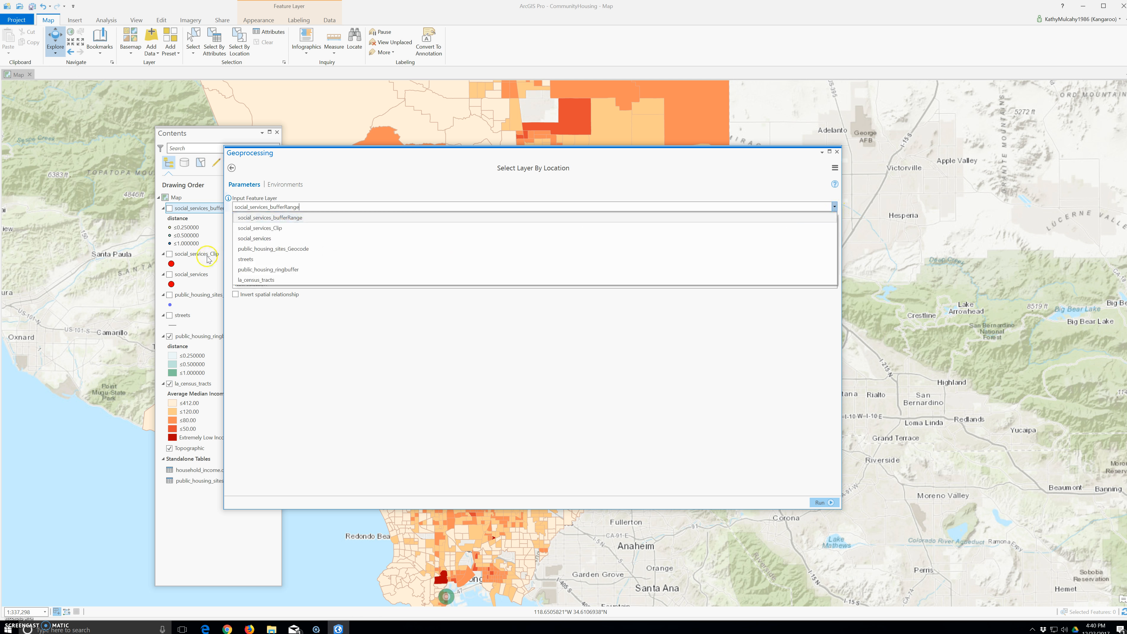
left_click(280, 280)
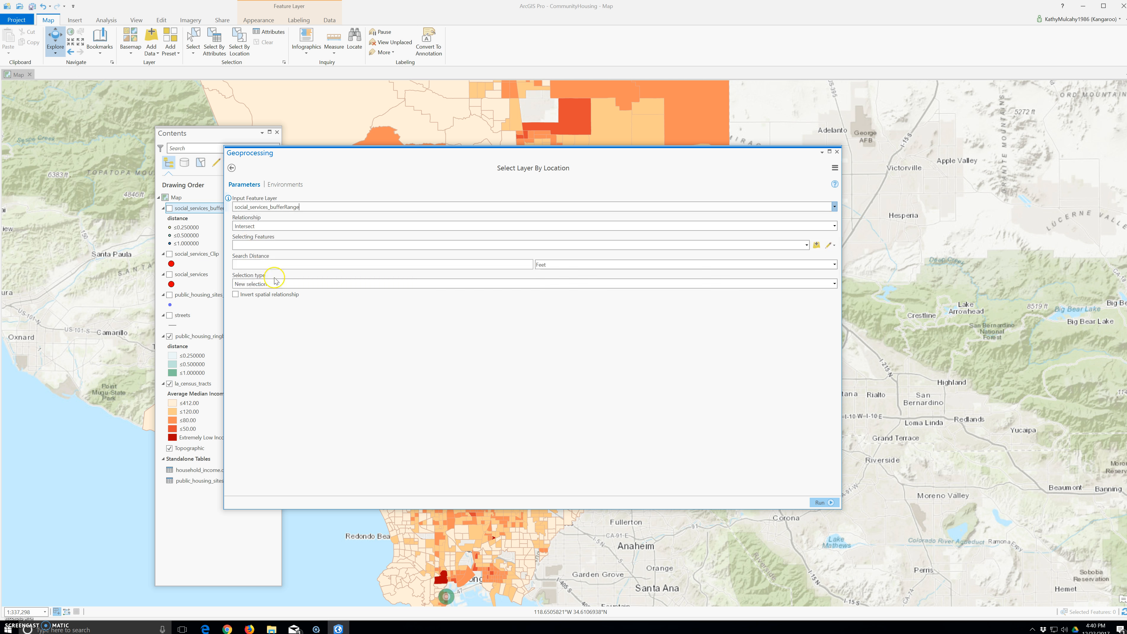
- Select the census tracts that have their center in public_housing_ringbuffer as a new selection
left_click(278, 225)
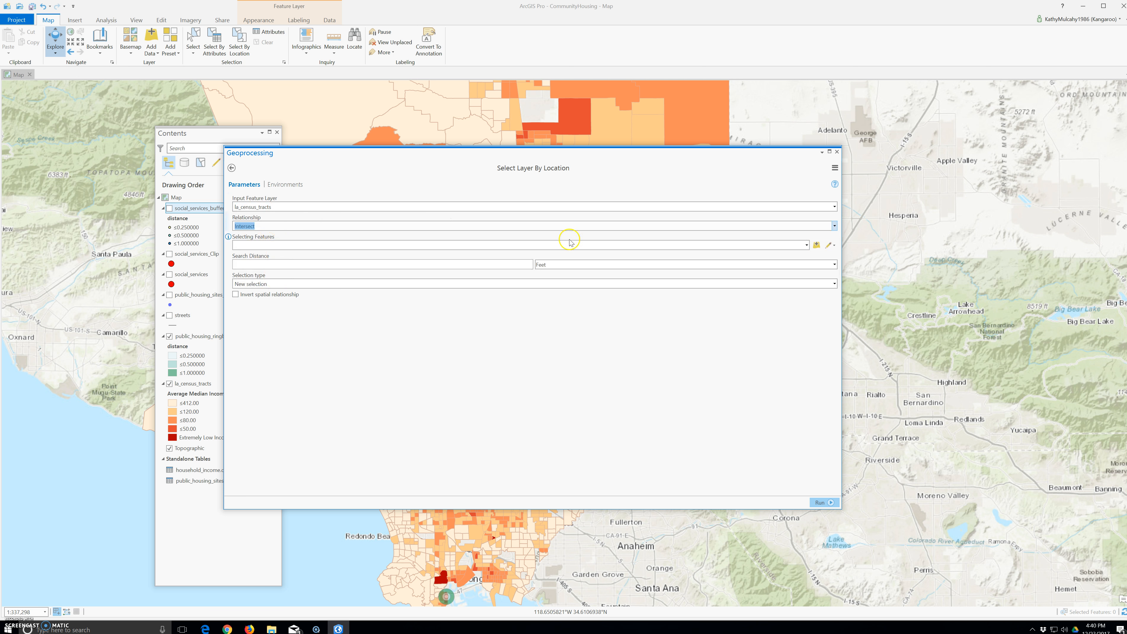
left_click(834, 226)
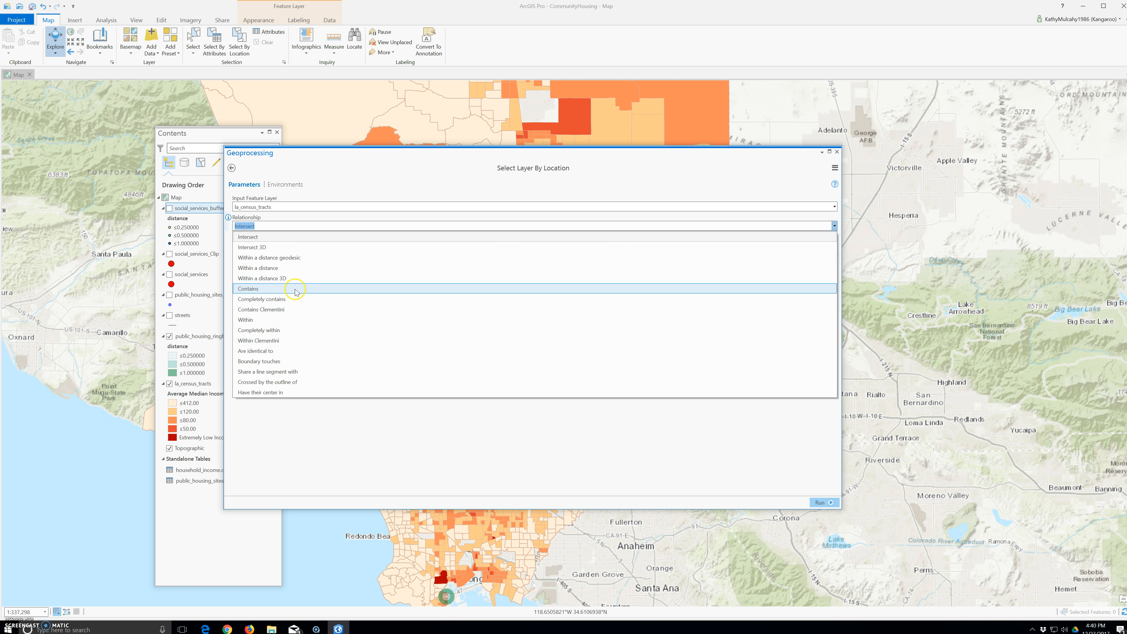
left_click(298, 392)
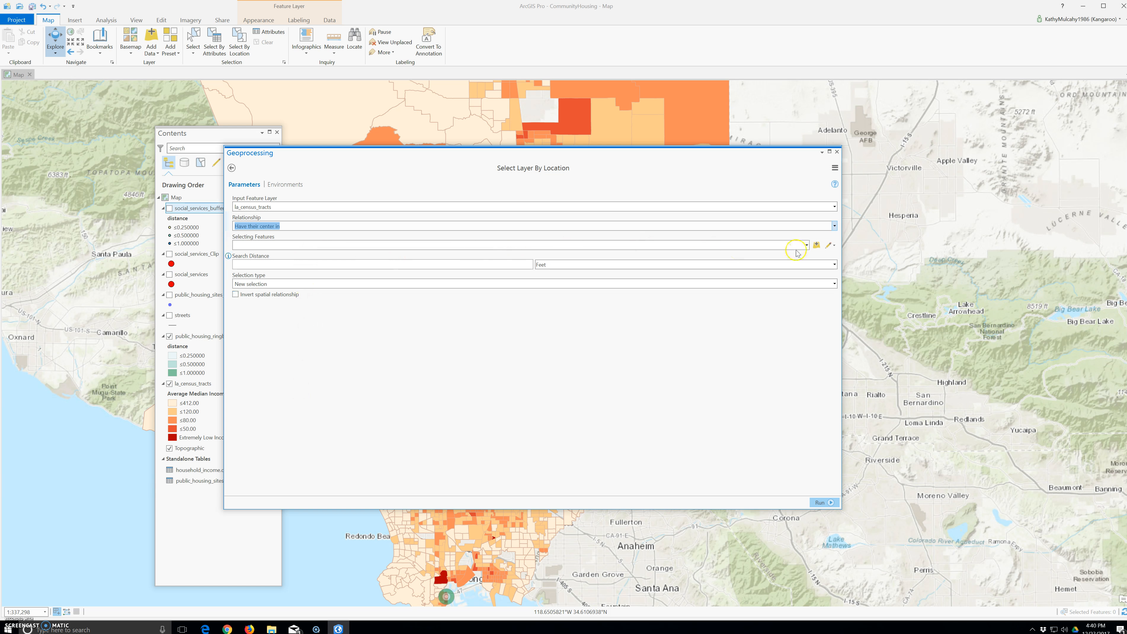
left_click(806, 244)
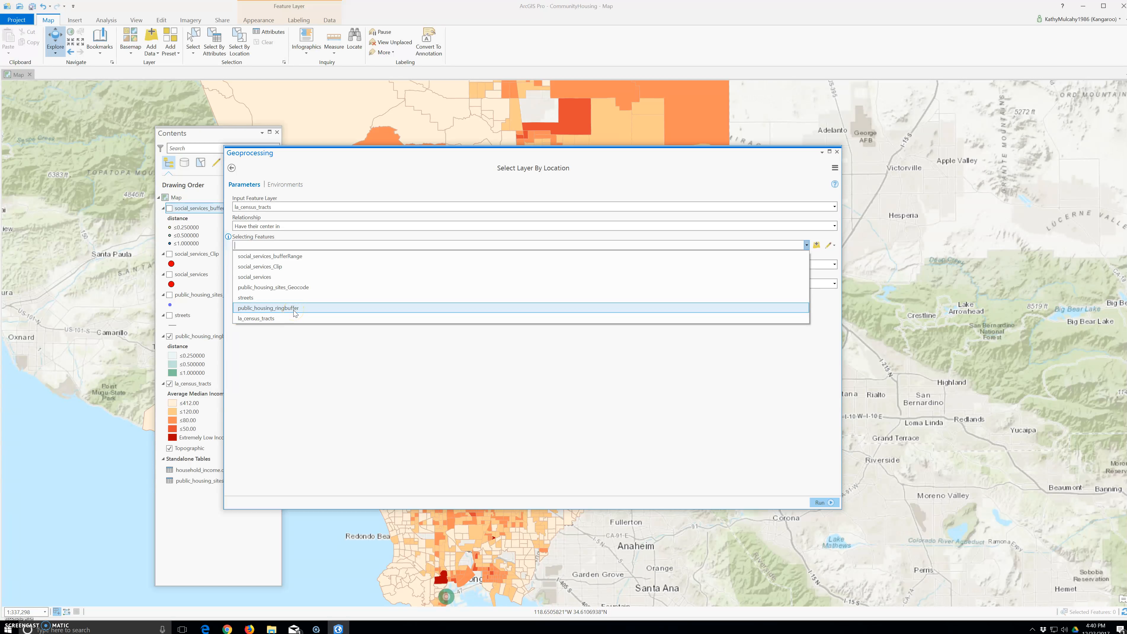
left_click(294, 311)
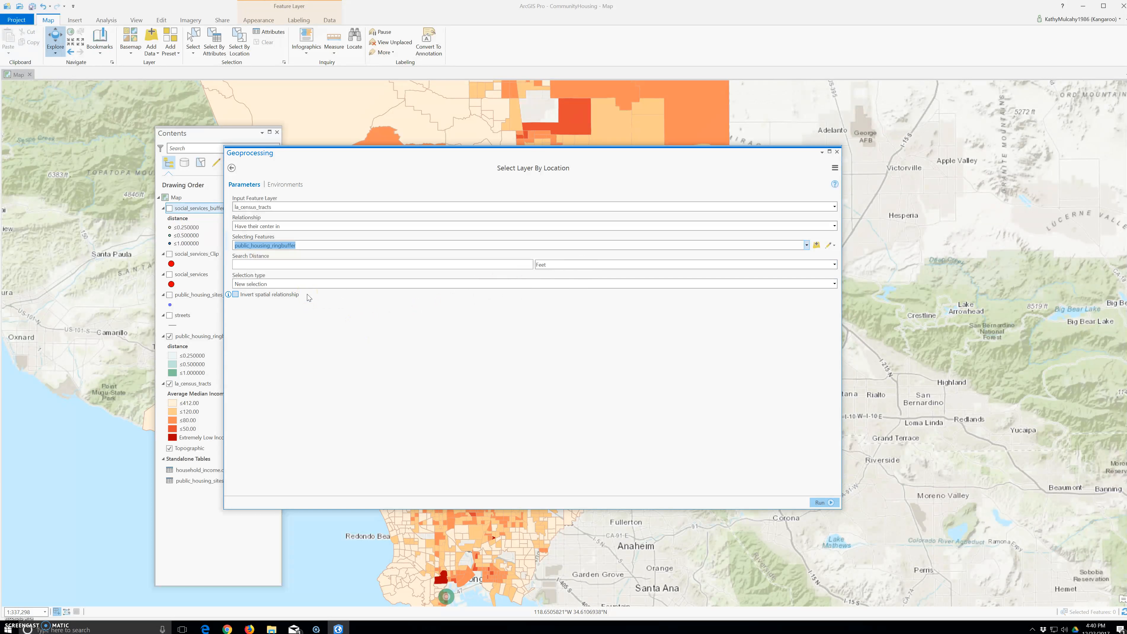
left_click(821, 503)
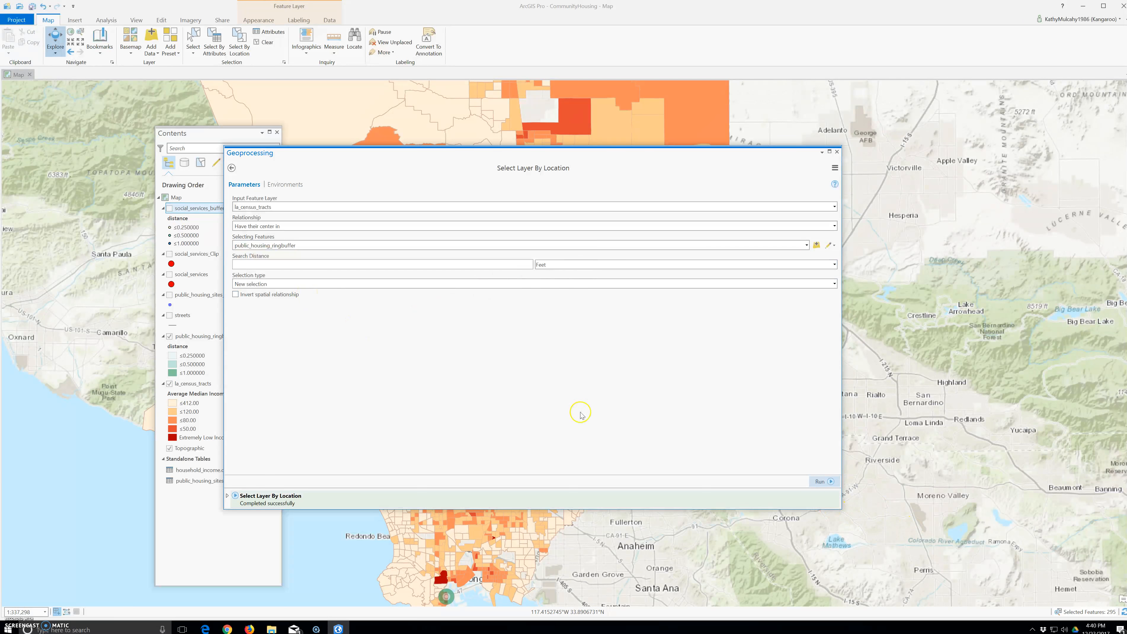
- Move the Contents and Geoprocessing windows aside and shrink the latter to uncover the selected tracts
left_click_drag(190, 134, 57, 120)
left_click_drag(222, 149, 507, 173)
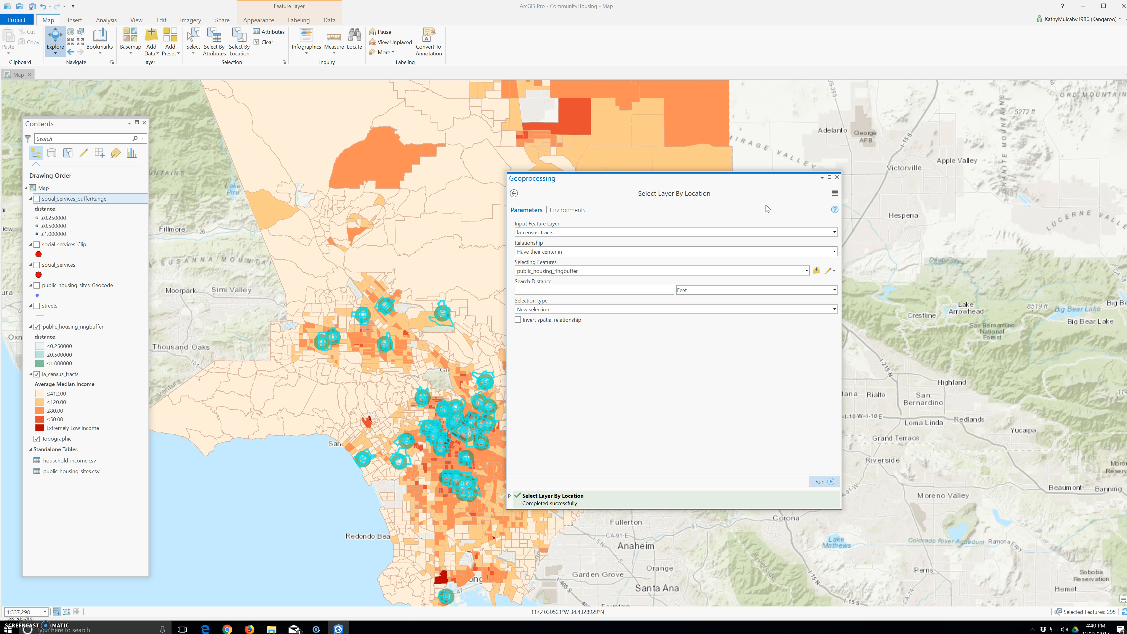
left_click(201, 31)
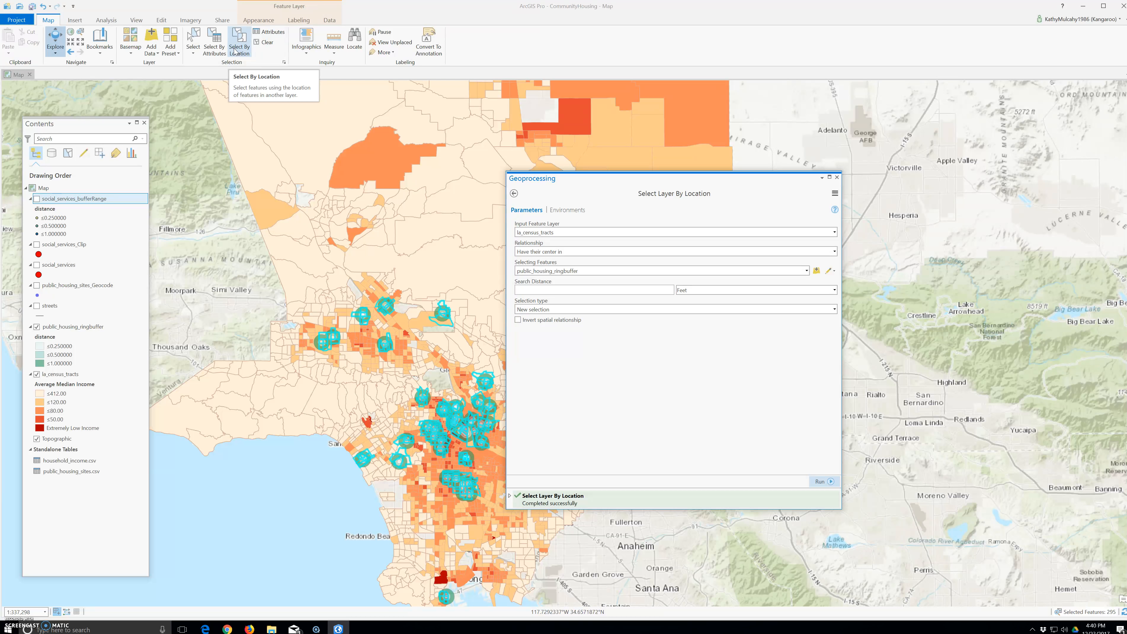
left_click(331, 96)
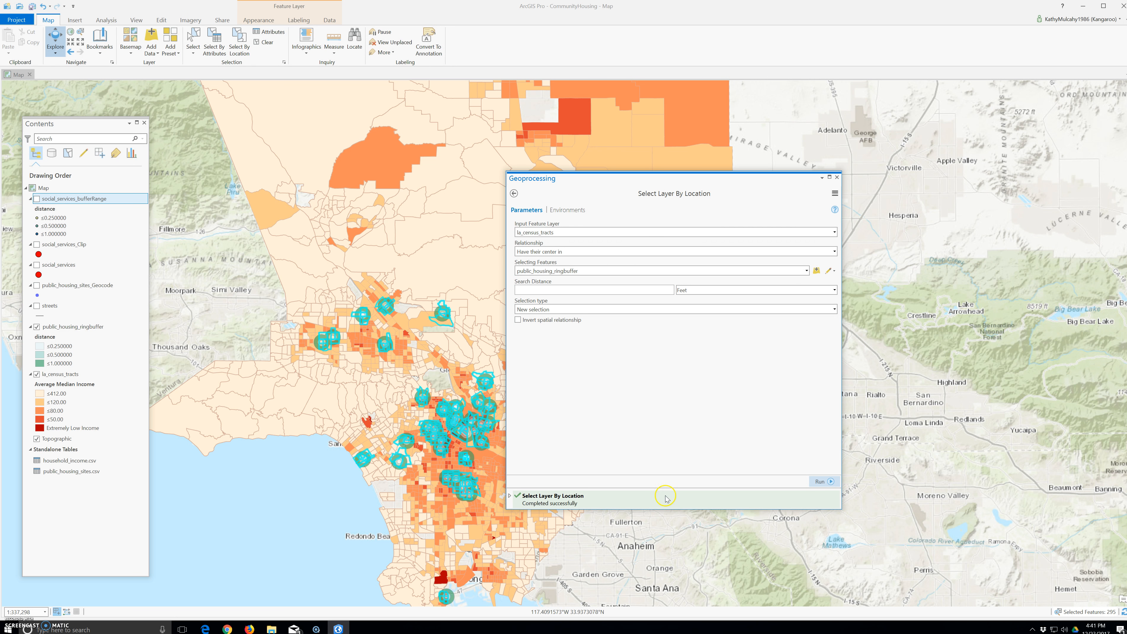
left_click(106, 21)
left_click(453, 41)
left_click(453, 43)
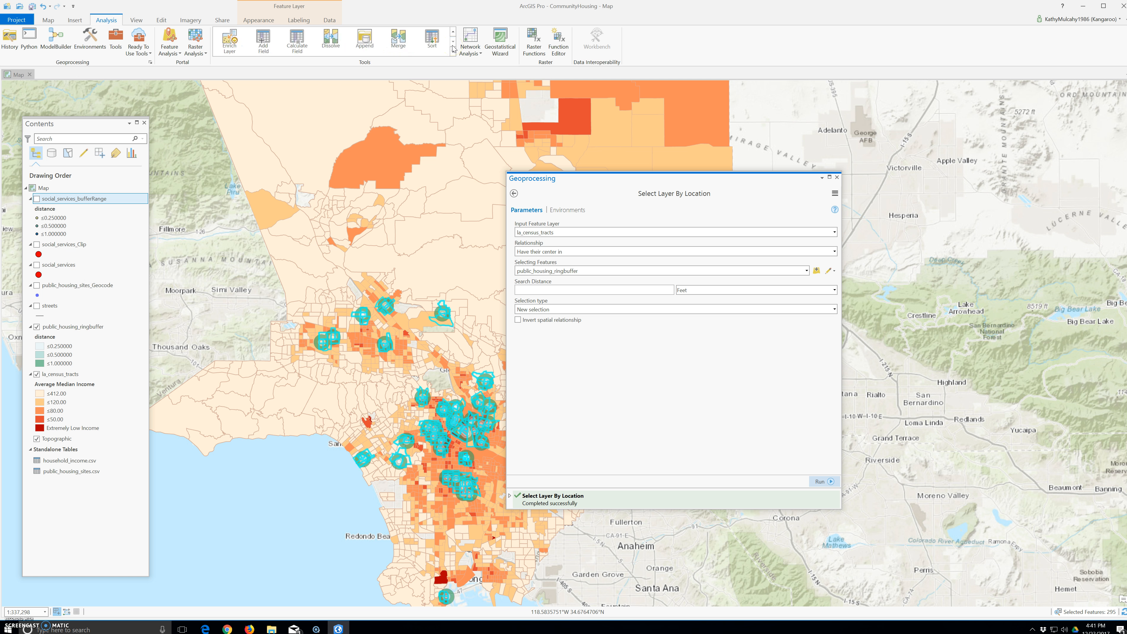
left_click(115, 39)
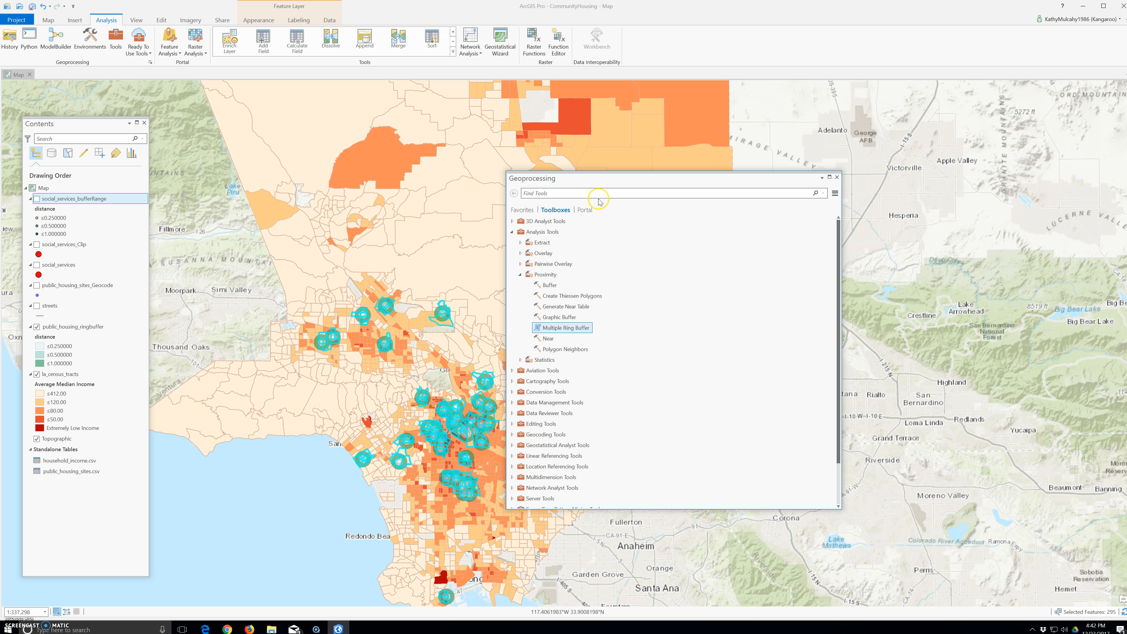
left_click(587, 194)
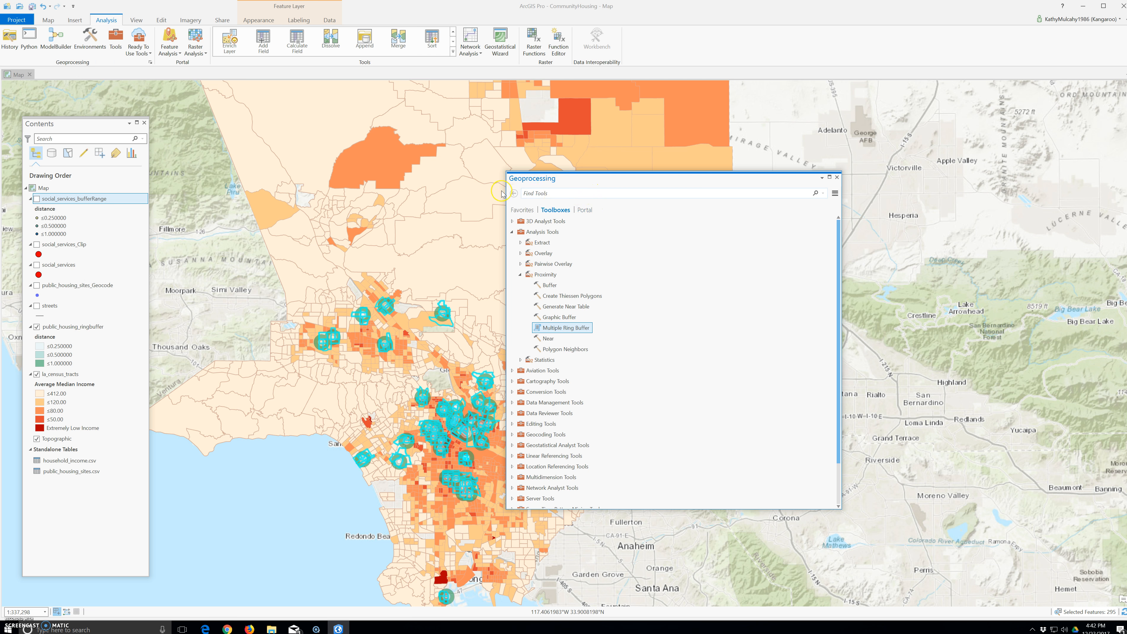
type("copy")
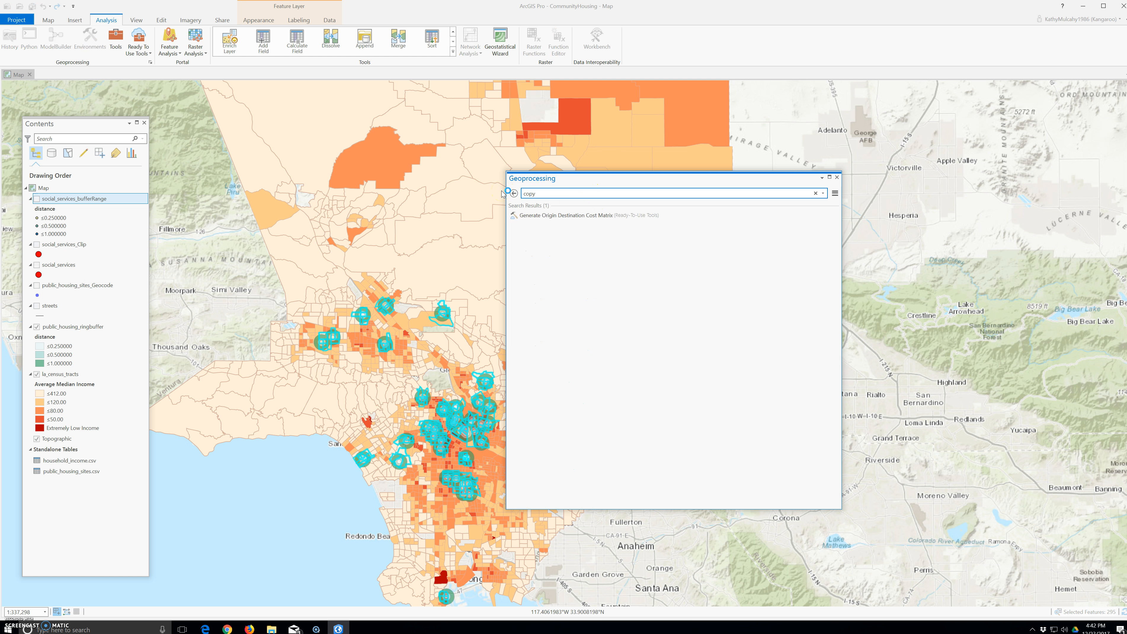
left_click(837, 177)
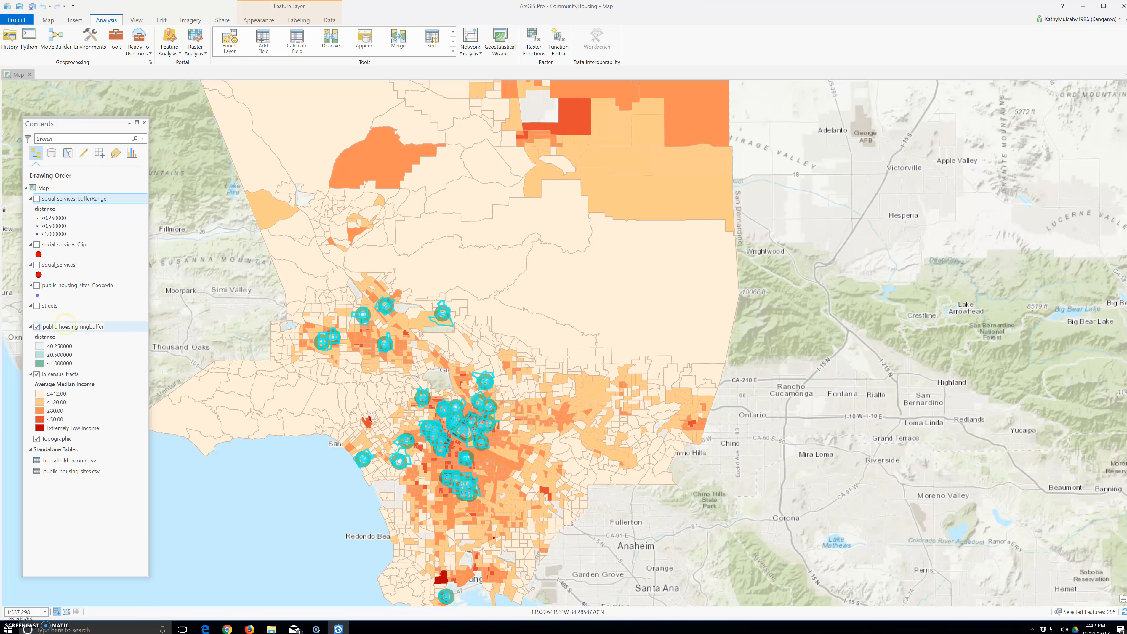
- Export the selected la_census_tracts features to a new feature class named clusters with Copy Features
right_click(59, 377)
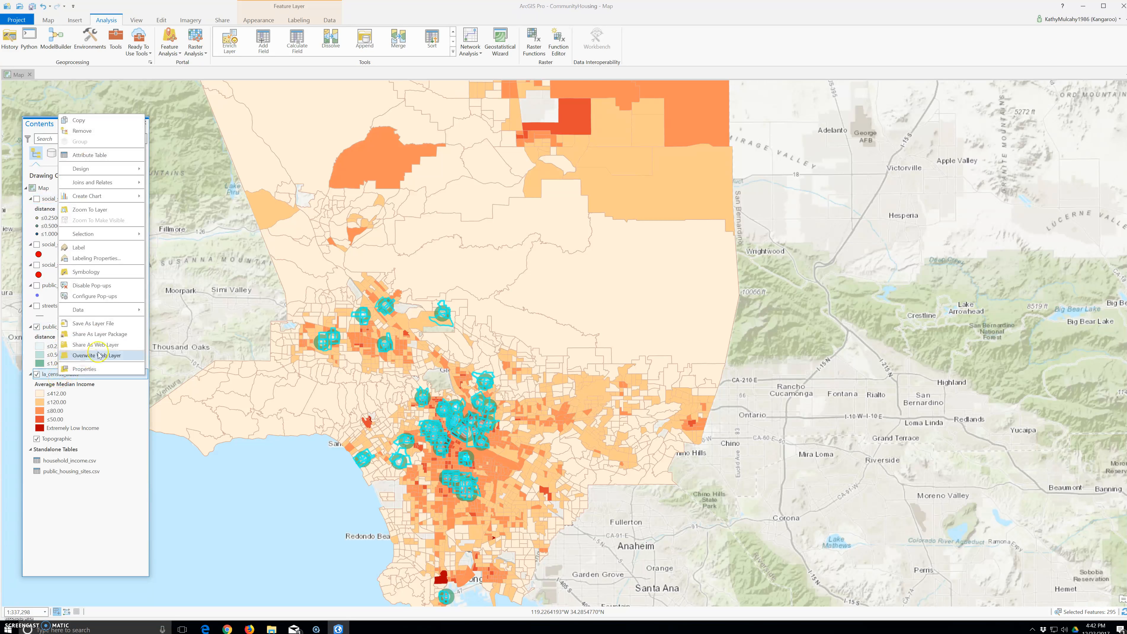
left_click(120, 313)
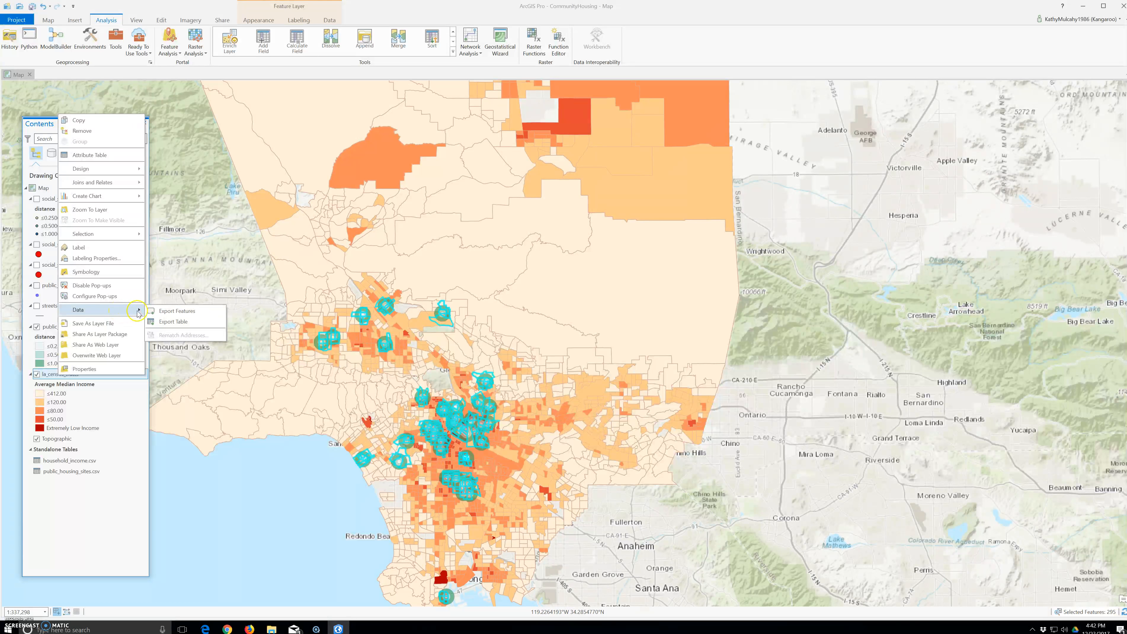
left_click(196, 313)
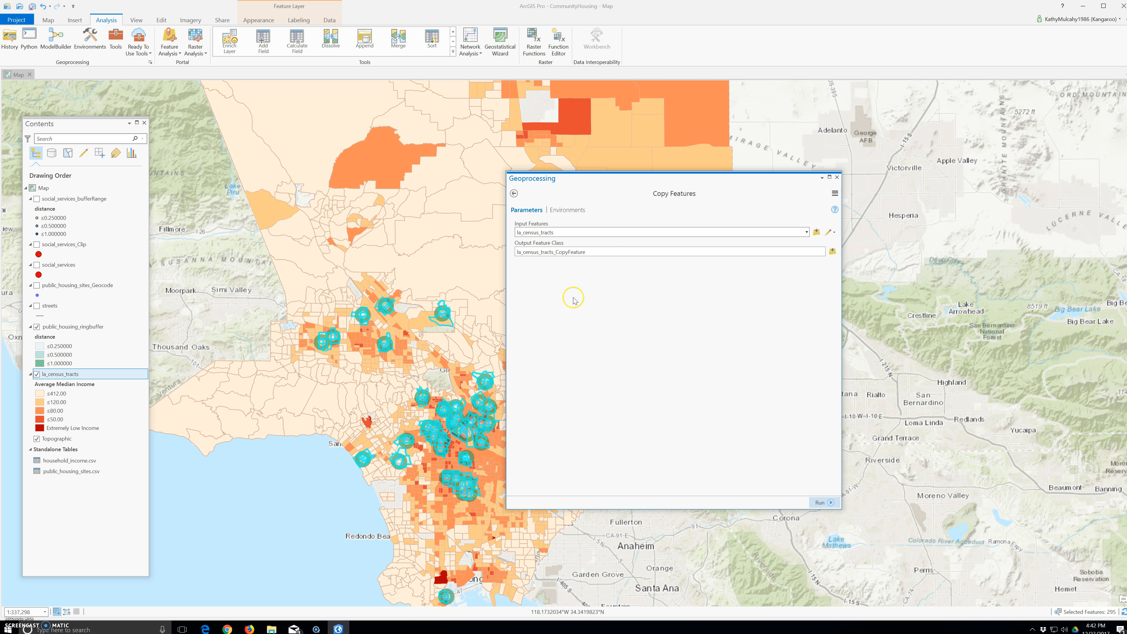
left_click(628, 252)
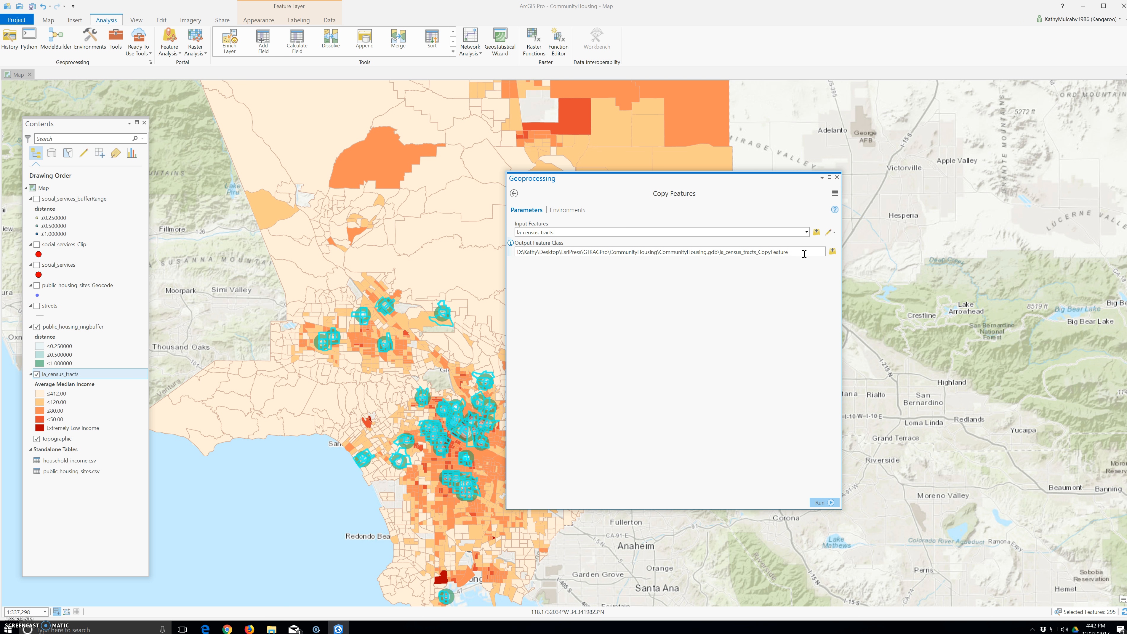
left_click_drag(804, 254, 729, 266)
key("BackSpace")
type("cluster")
left_click(826, 502)
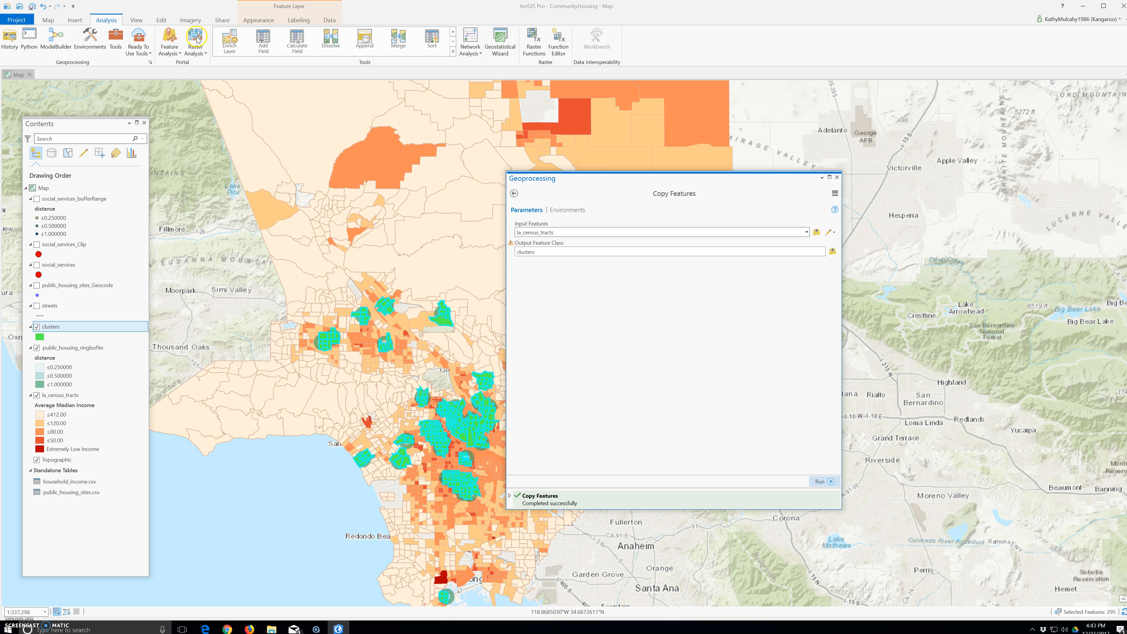
- Clear the selection and hide the public_housing_ringbuffer and la_census_tracts layers, leaving only clusters over the basemap
left_click(48, 19)
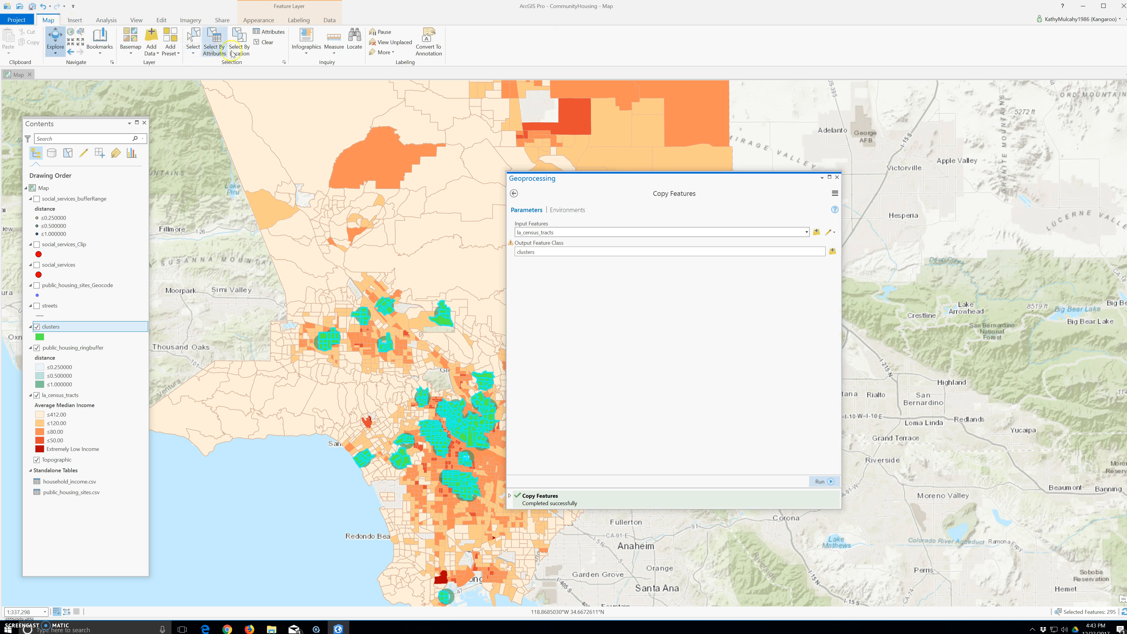
left_click(268, 43)
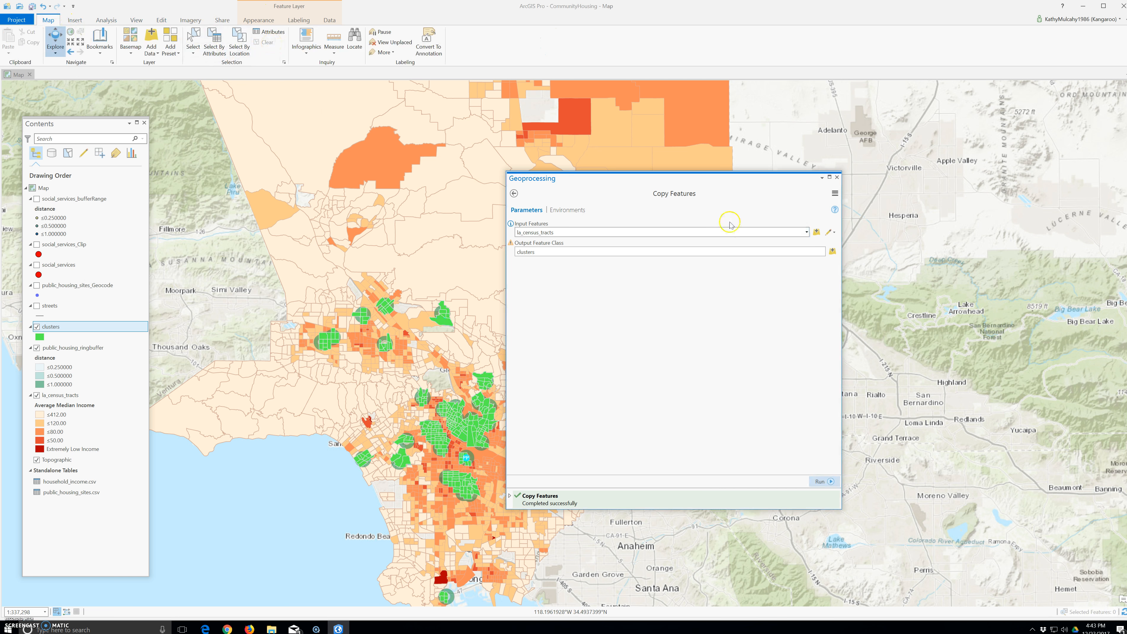
left_click(36, 349)
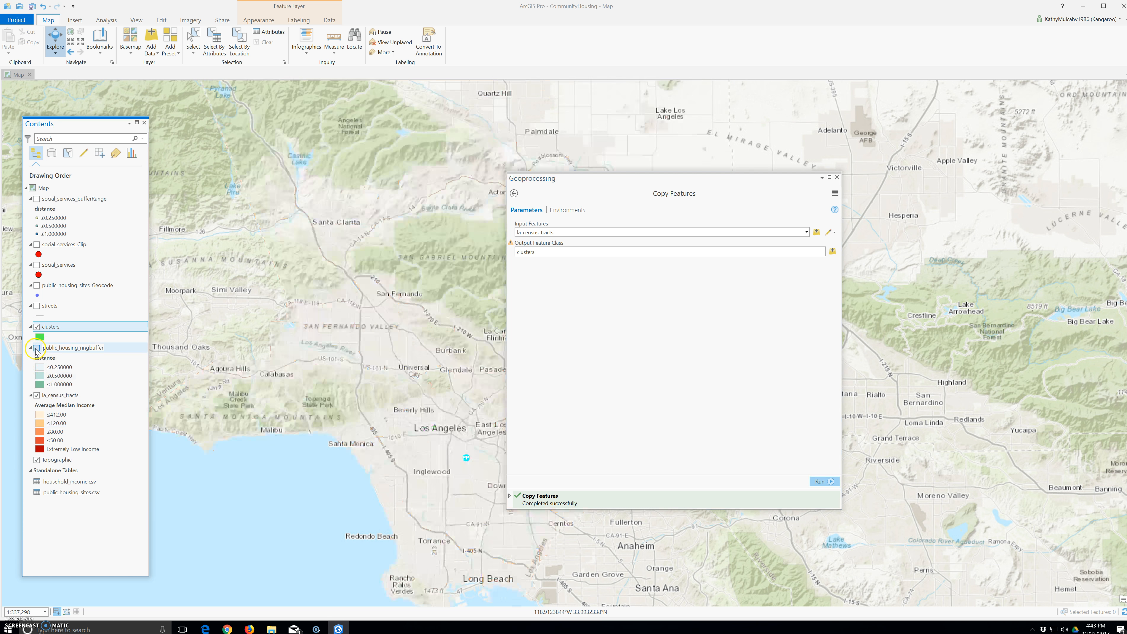
left_click(37, 205)
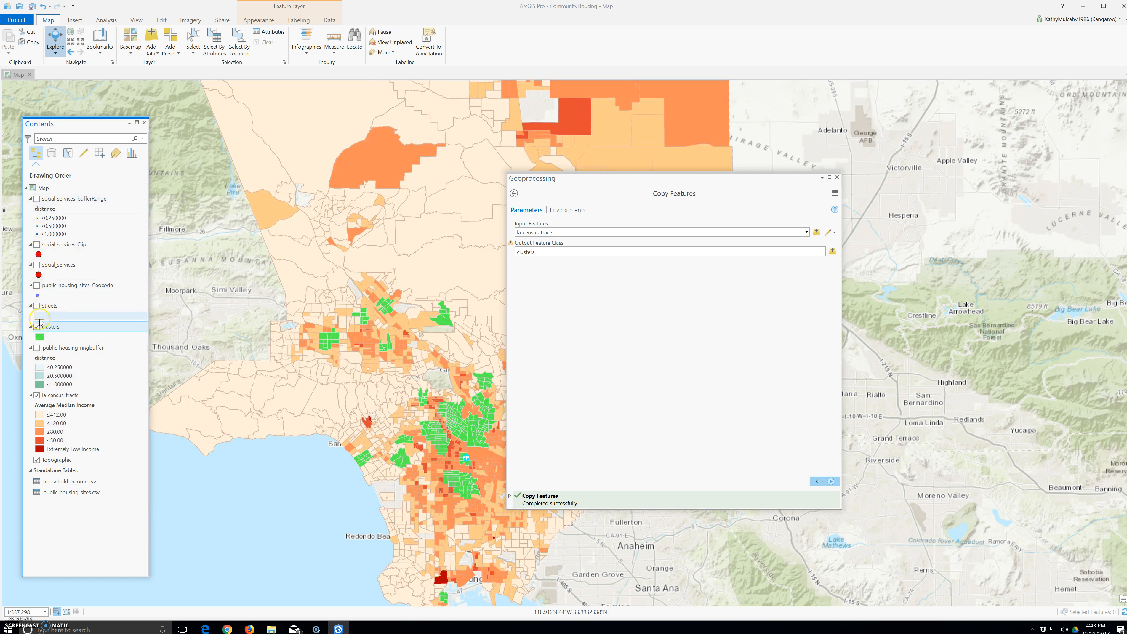
left_click(37, 395)
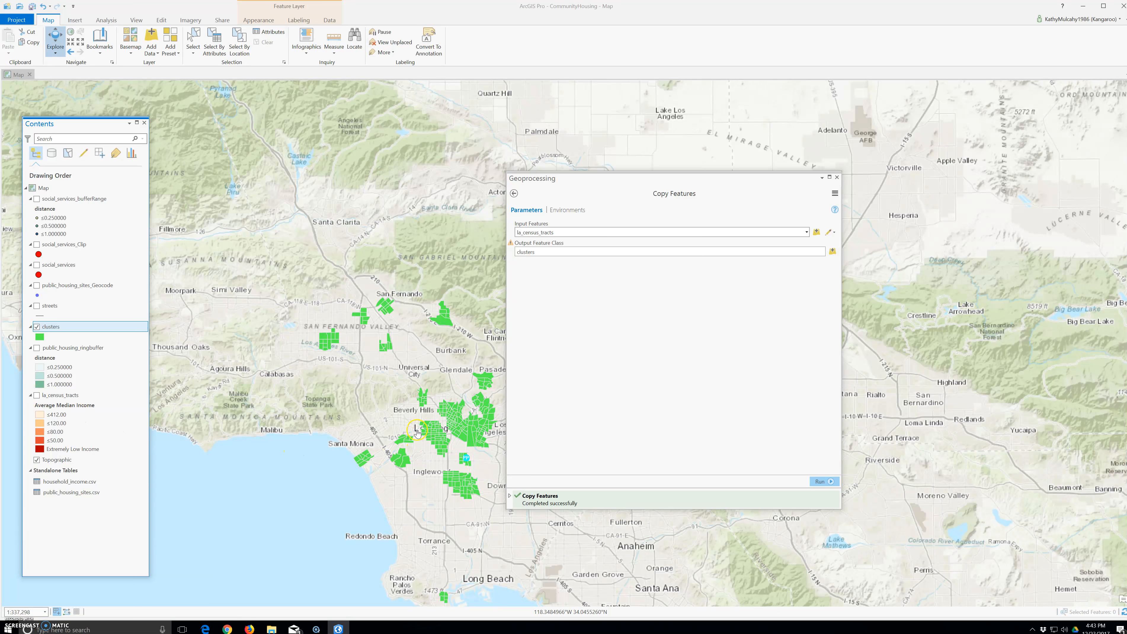
scroll(419, 438, "up", 3)
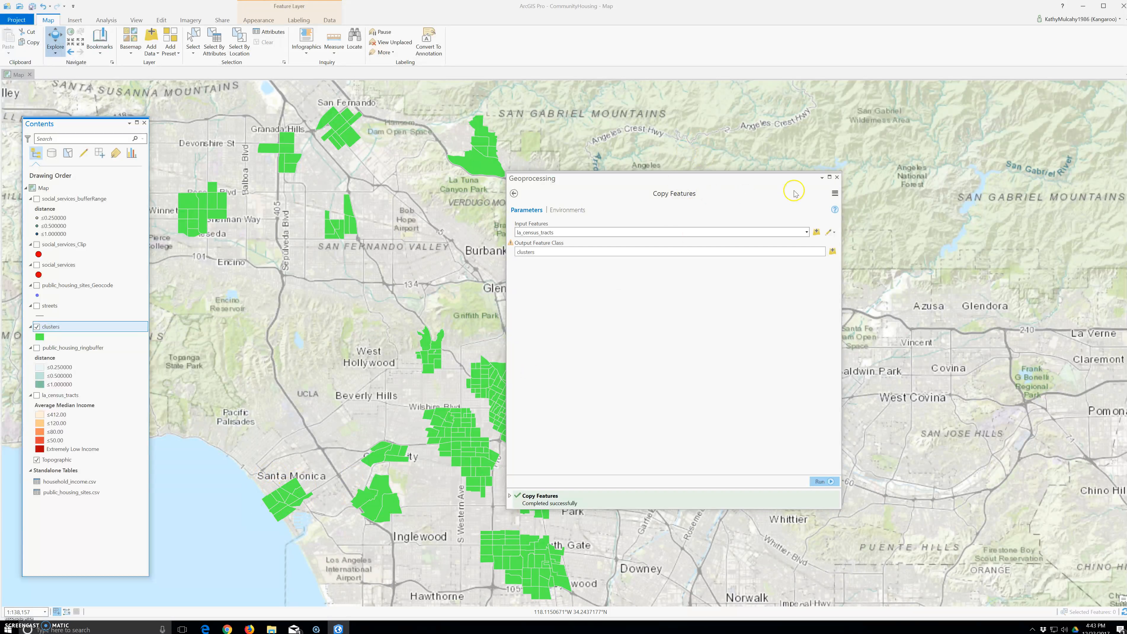
left_click(837, 177)
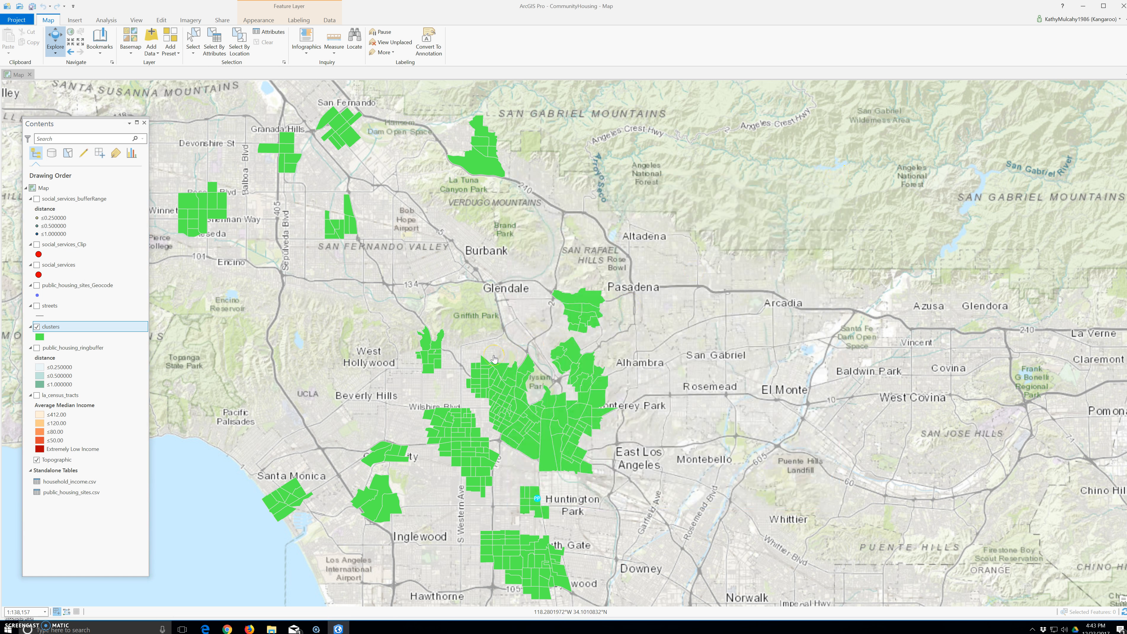
- Open the Dissolve tool and set its input features to the clusters layer
left_click(105, 20)
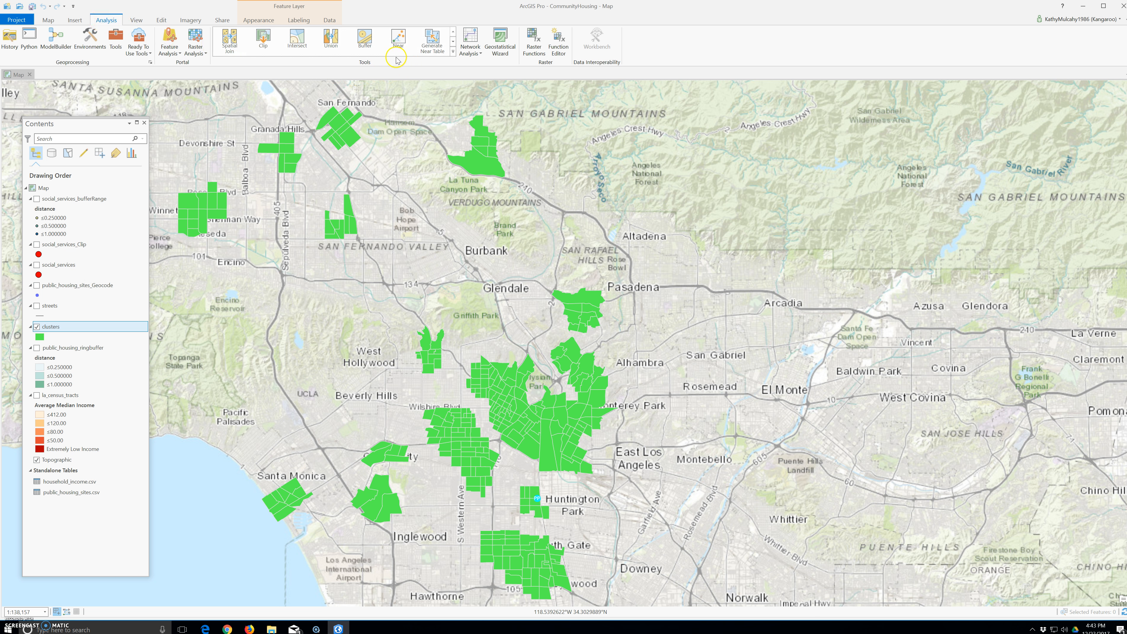
left_click(452, 49)
left_click(453, 32)
left_click(454, 43)
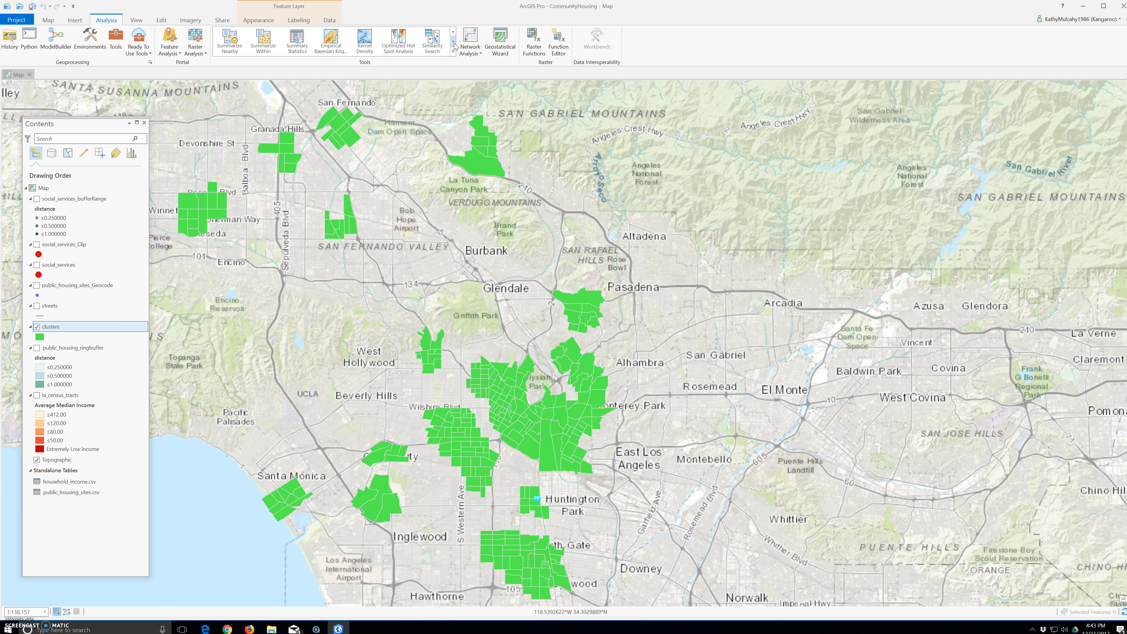
left_click(454, 44)
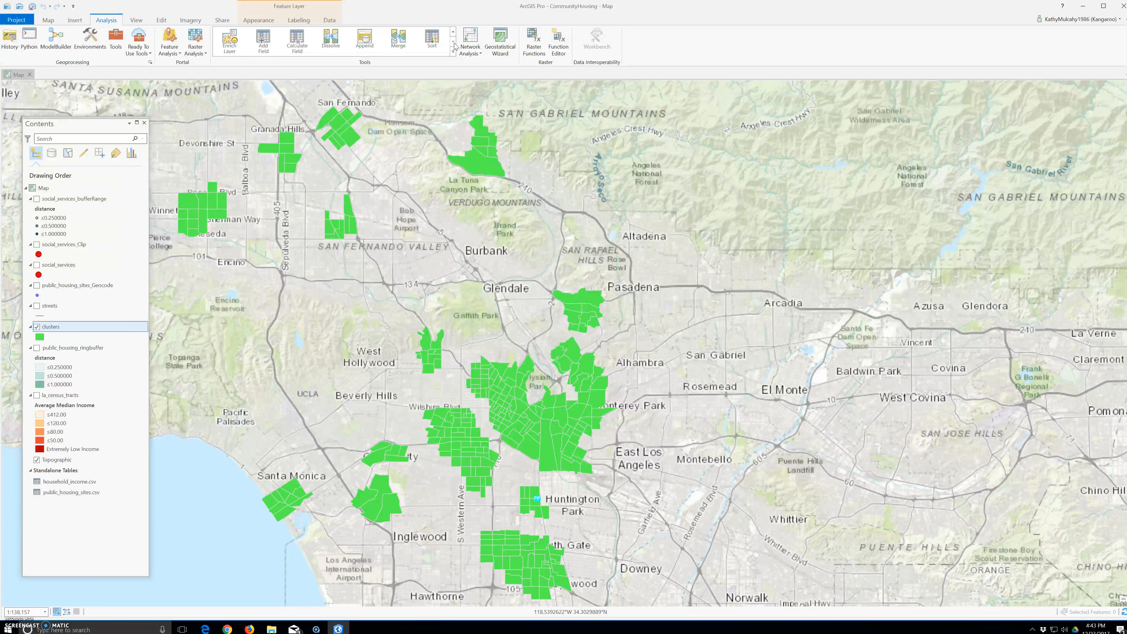
left_click(330, 39)
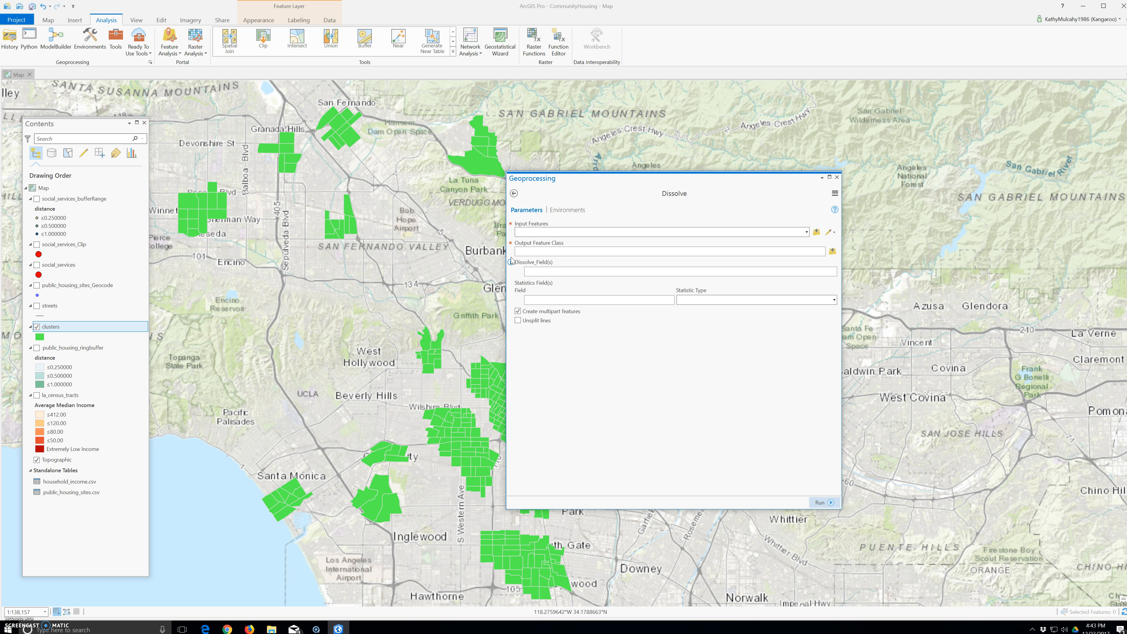
left_click(806, 231)
left_click(529, 295)
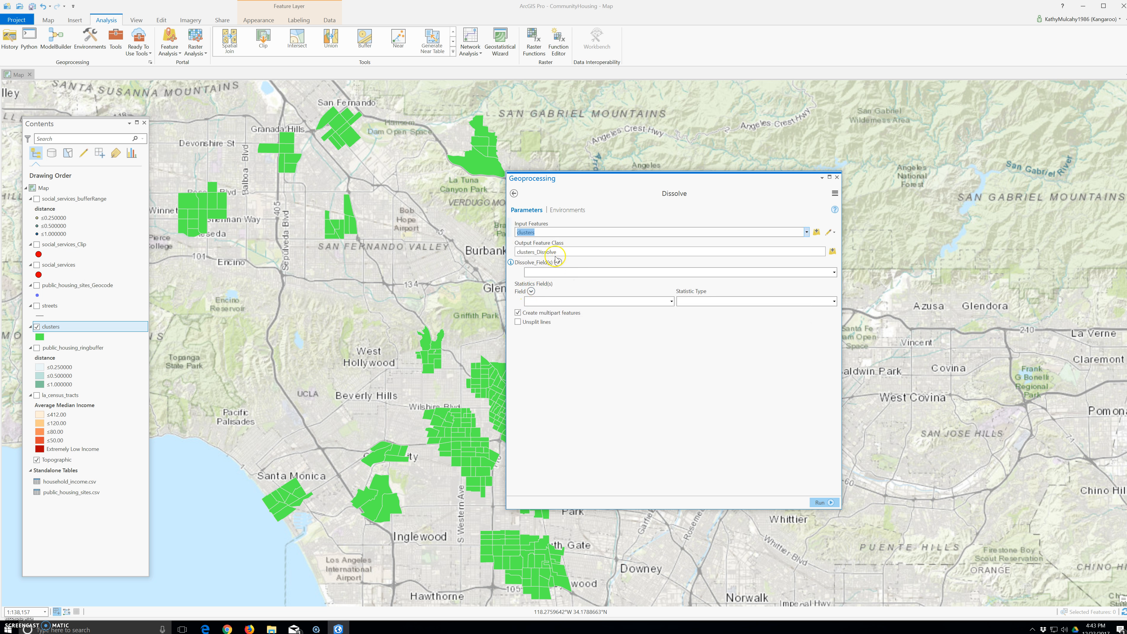
- Name the Dissolve output clusters_DissolveOutline in CommunityHousing.gdb and run the tool without any dissolve field
left_click(568, 301)
left_click(713, 250)
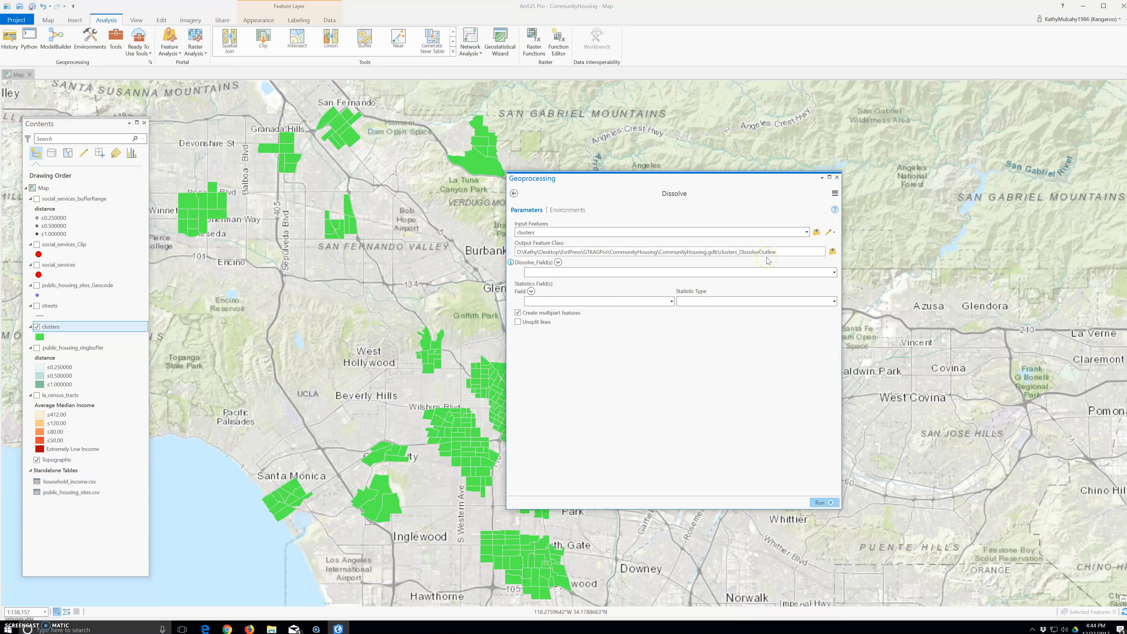
left_click(564, 305)
left_click(833, 509)
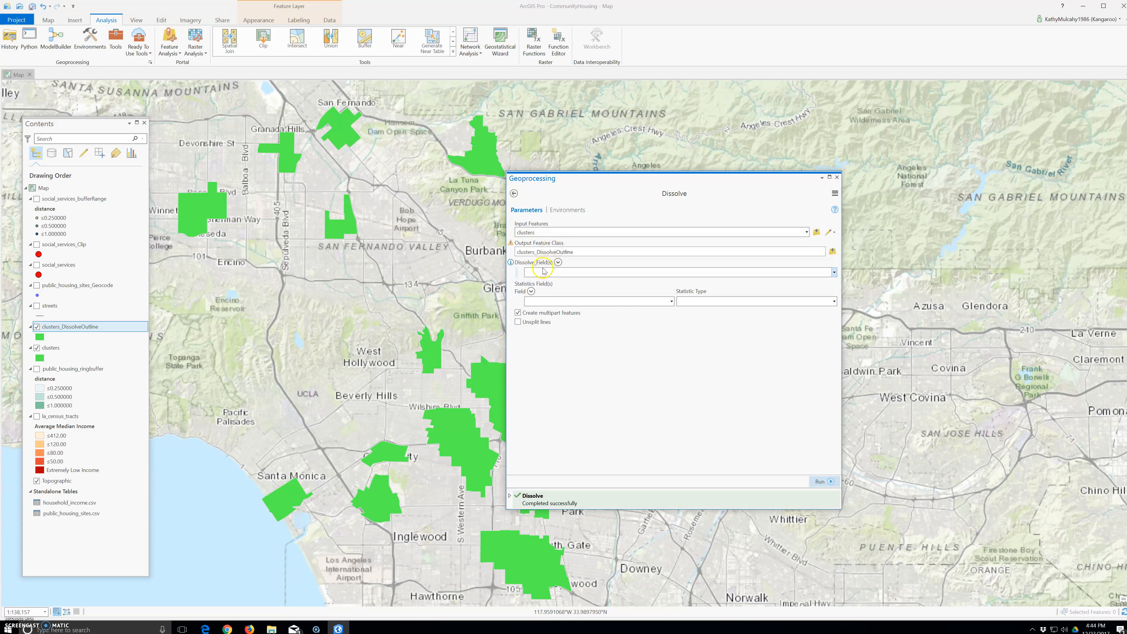
left_click(557, 274)
- Hide the clusters layer and give clusters_DissolveOutline an unfilled black outline symbol from the ArcGIS 2D gallery
left_click(37, 348)
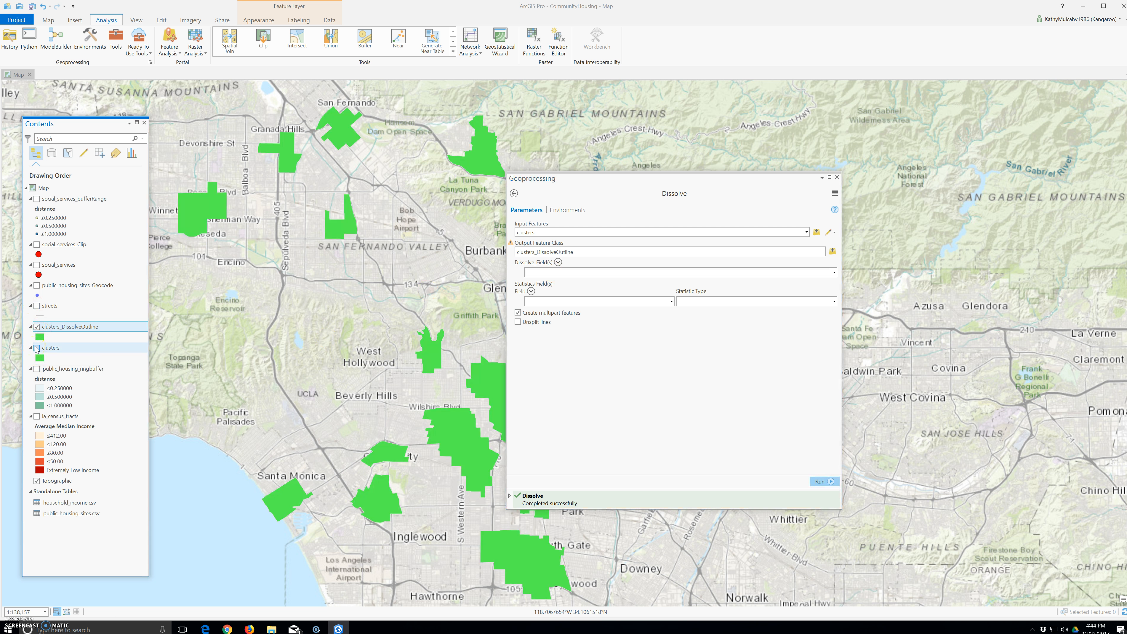
left_click(42, 339)
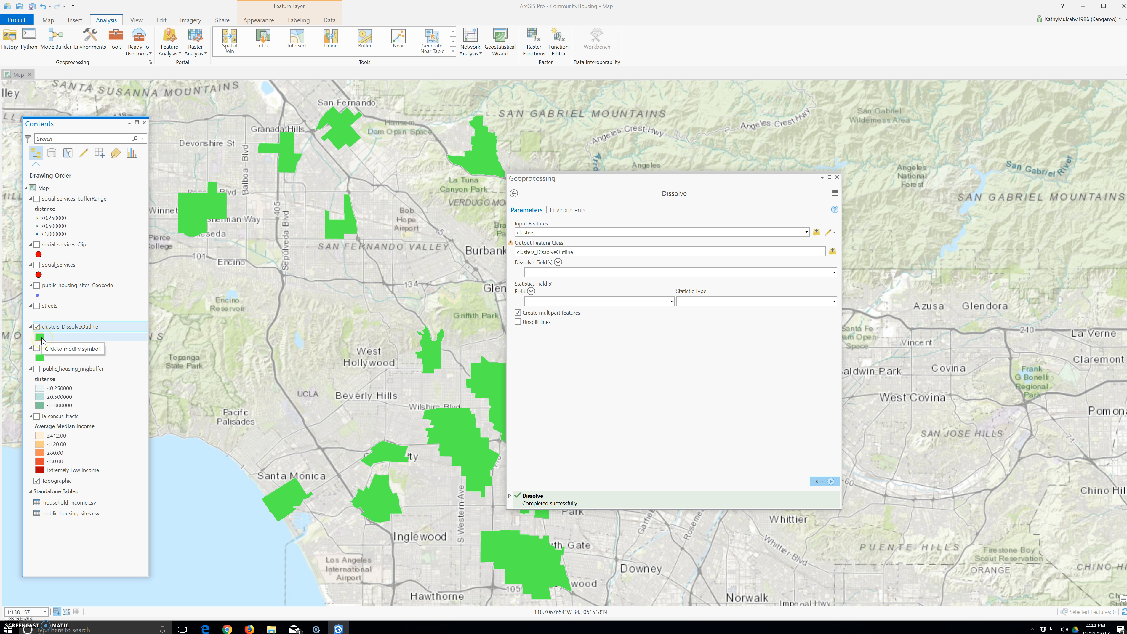
left_click(661, 423)
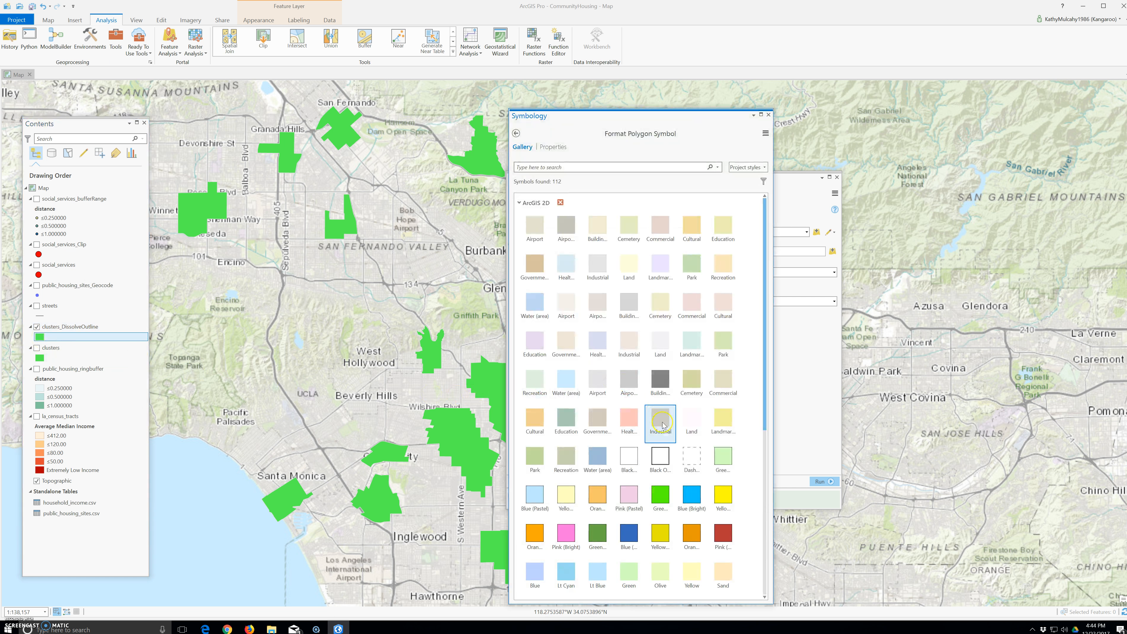
left_click(629, 457)
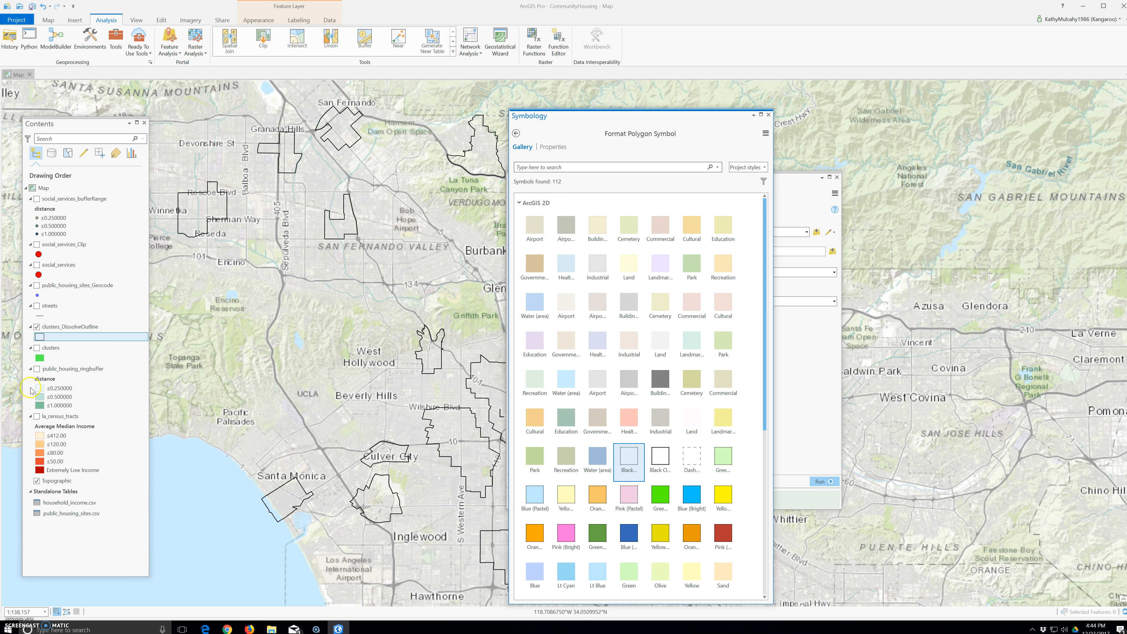
left_click(37, 348)
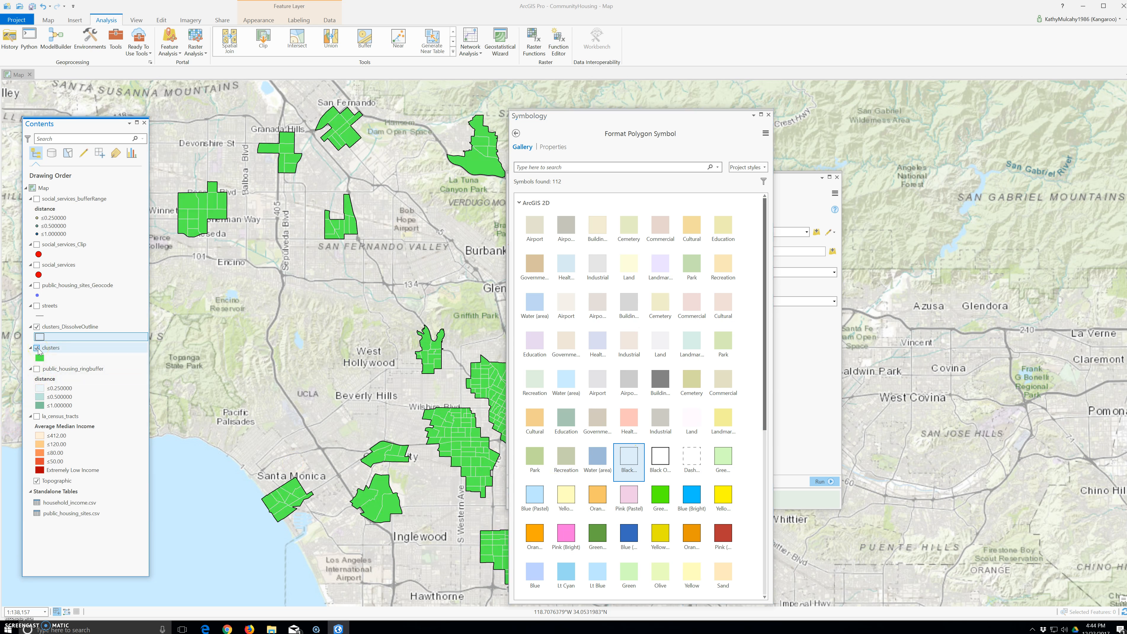
left_click(37, 348)
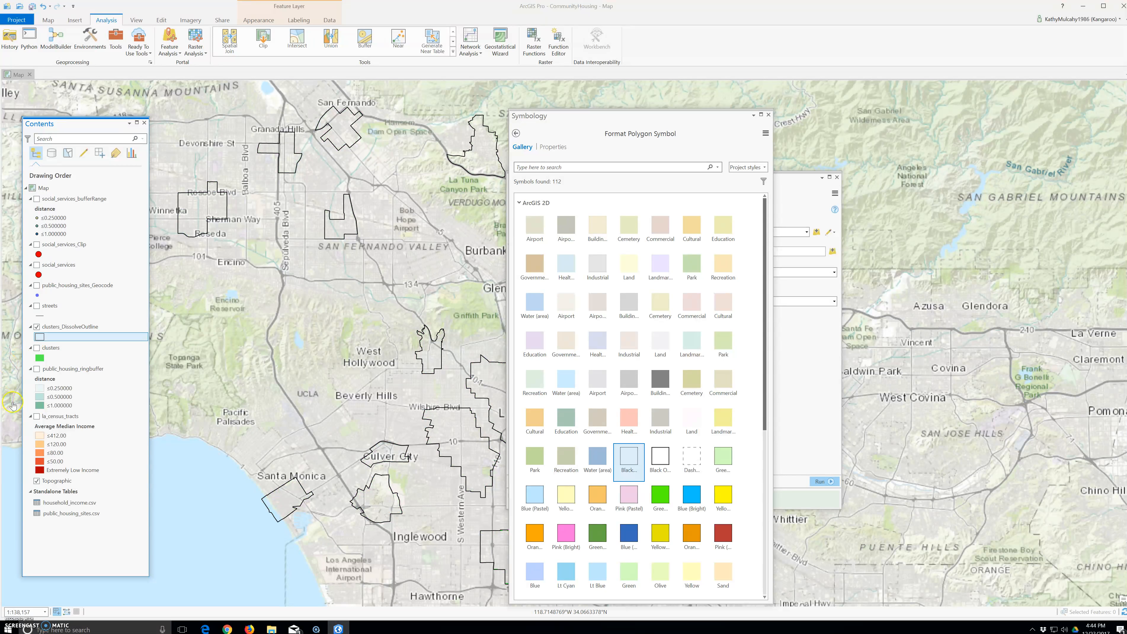
- Show the la_census_tracts, social_services_bufferRange and public_housing_ringbuffer layers with the cluster outlines, and close the Symbology and Geoprocessing windows
left_click(36, 416)
left_click(44, 359)
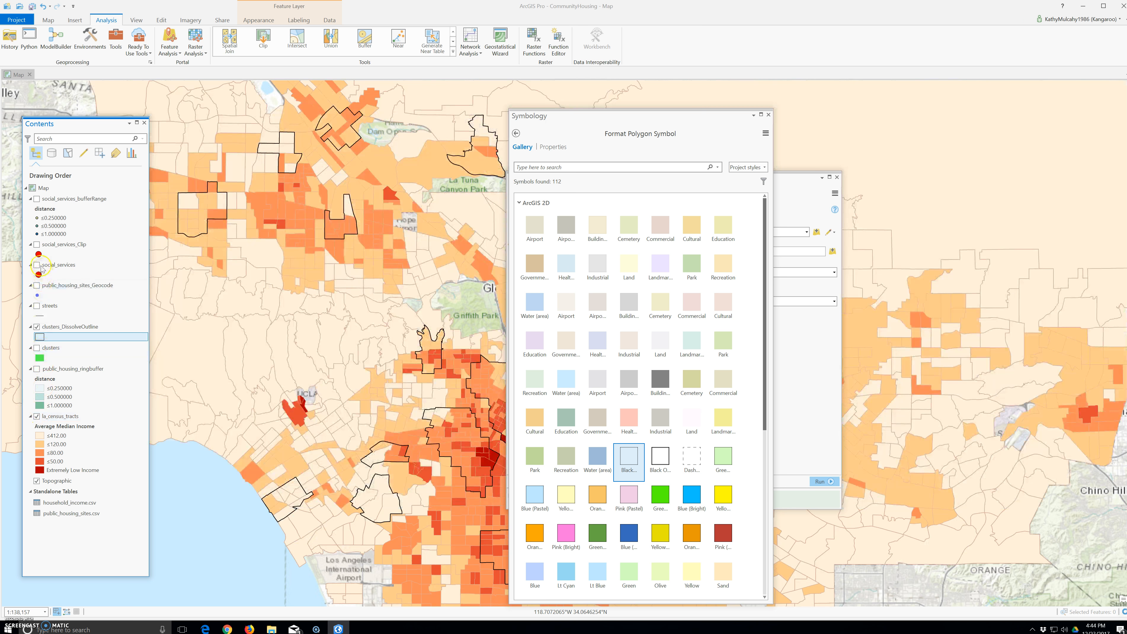
left_click(37, 199)
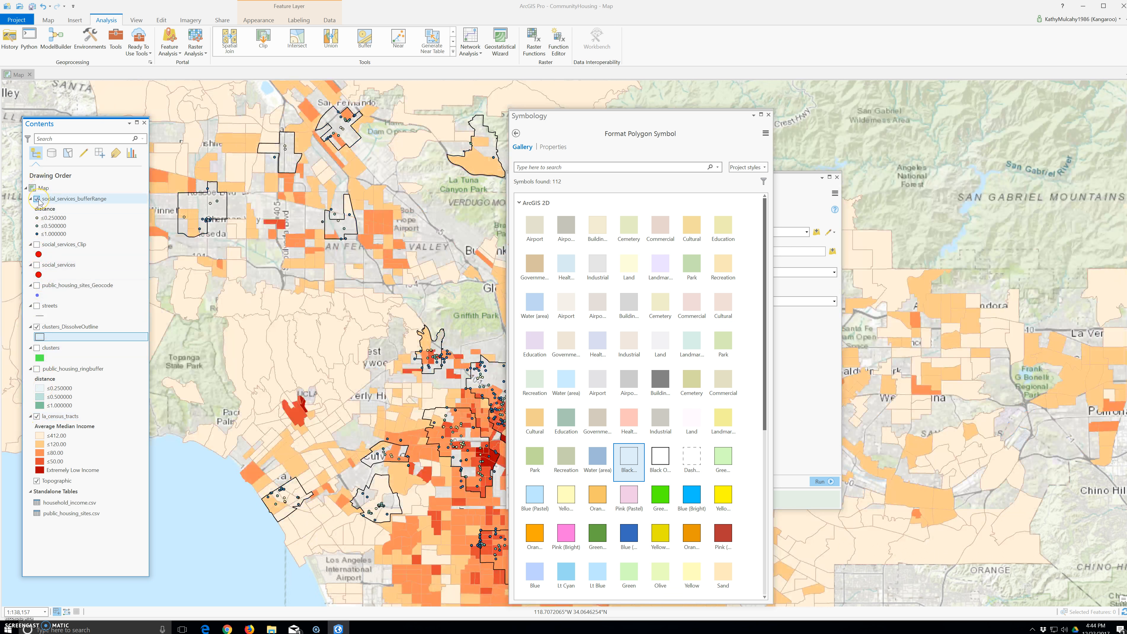
left_click(38, 369)
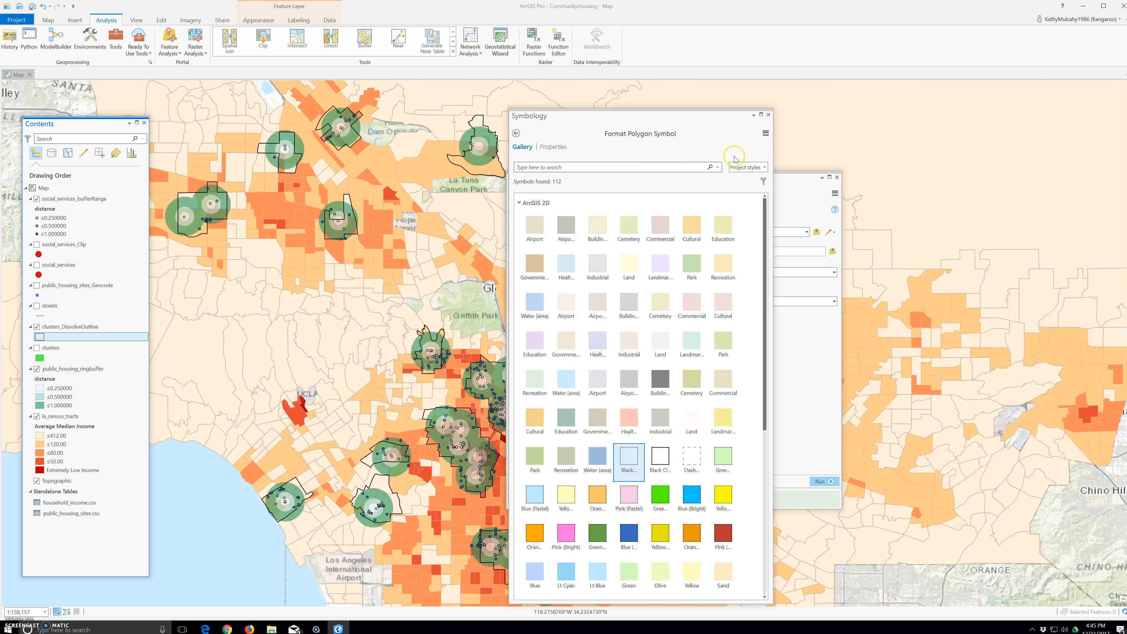
left_click(769, 115)
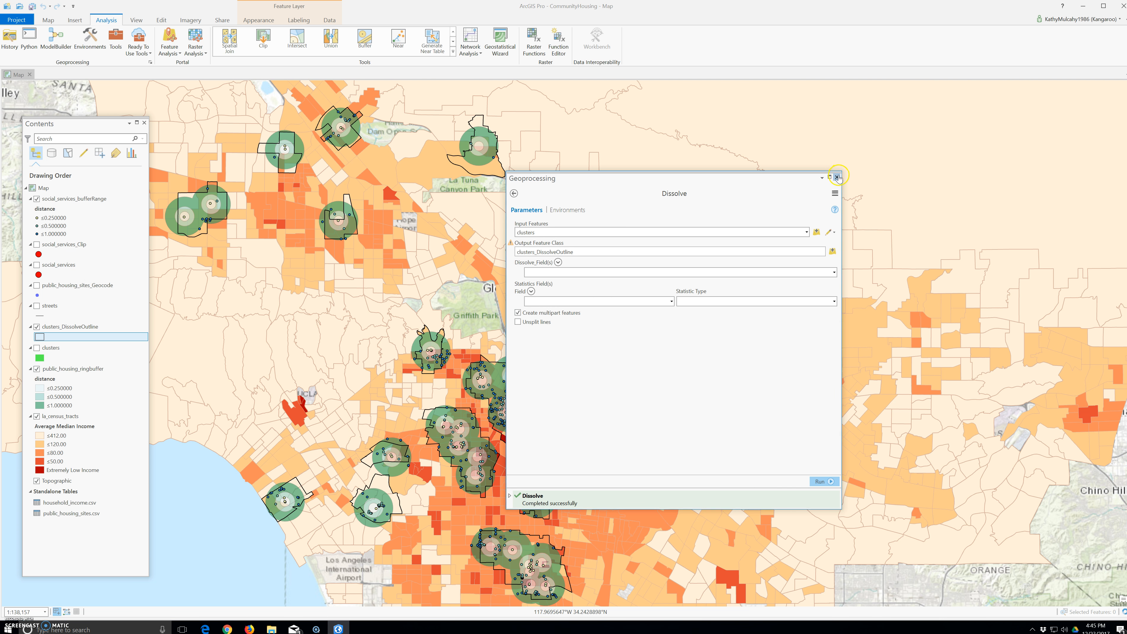
left_click(837, 178)
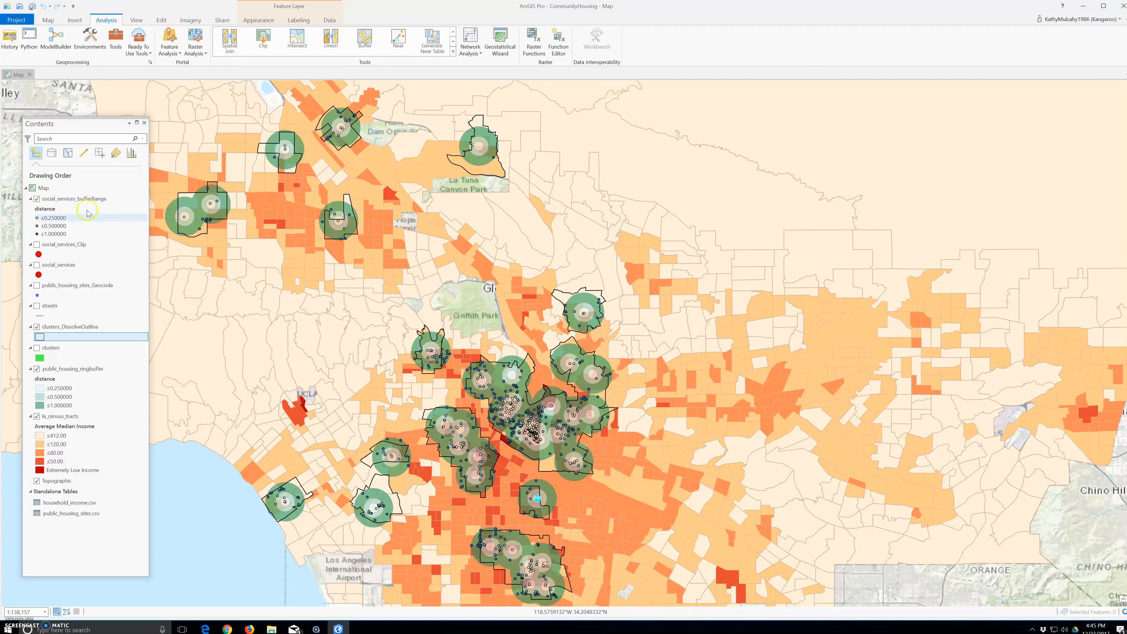
- Give the clusters_DissolveOutline symbol a dark blue outline 2 pt wide, apply it and close the symbol settings
left_click(58, 228)
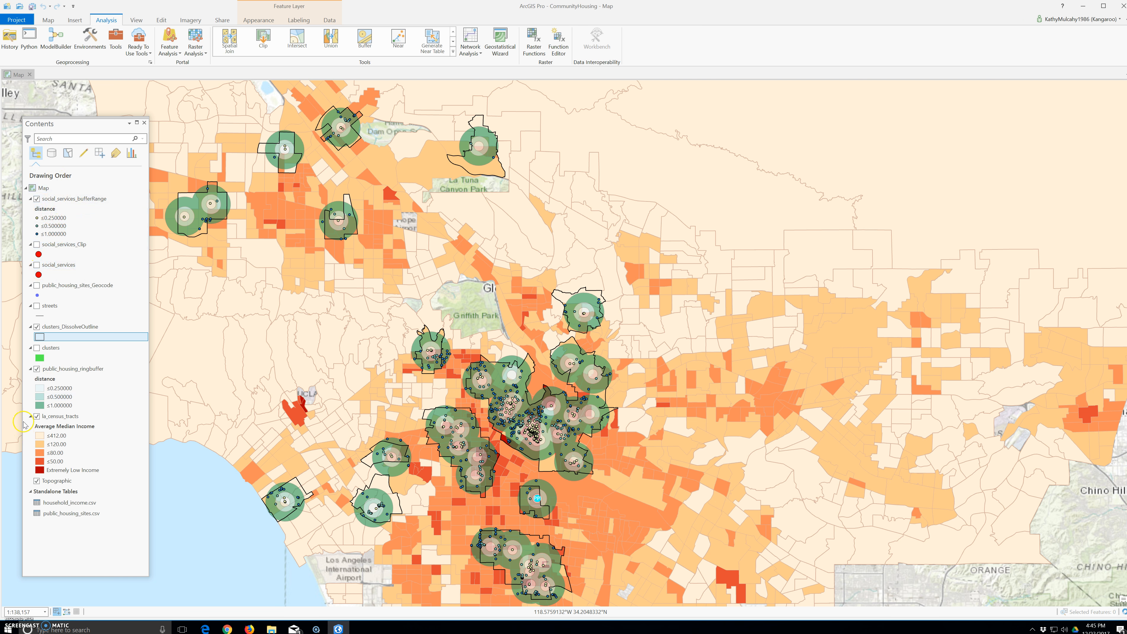
left_click(39, 339)
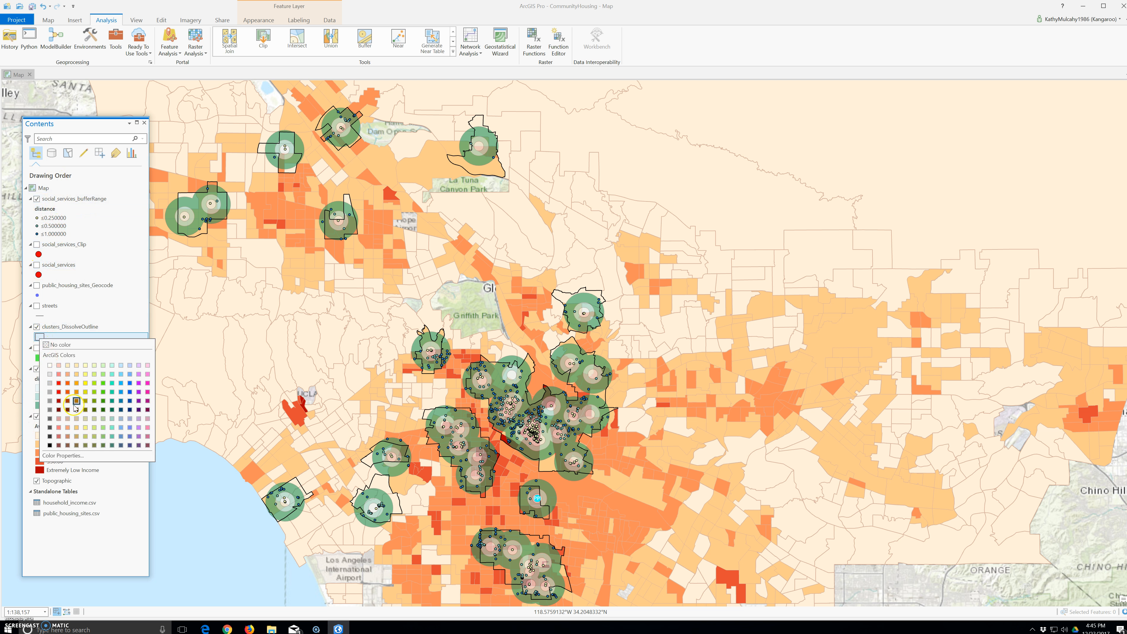
left_click(40, 338)
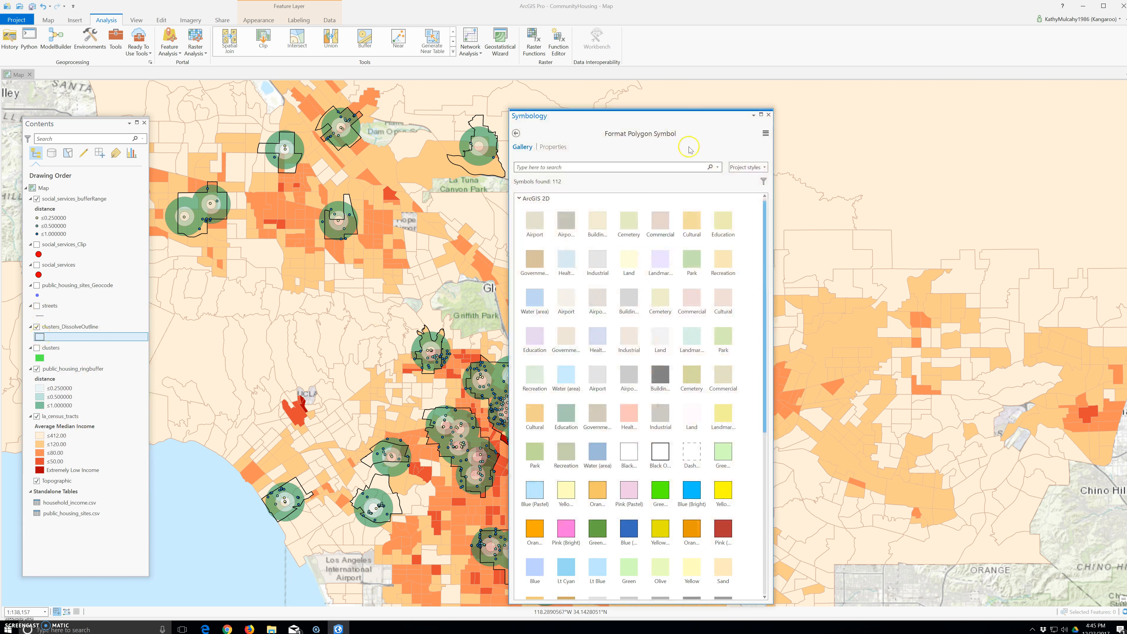
left_click(546, 148)
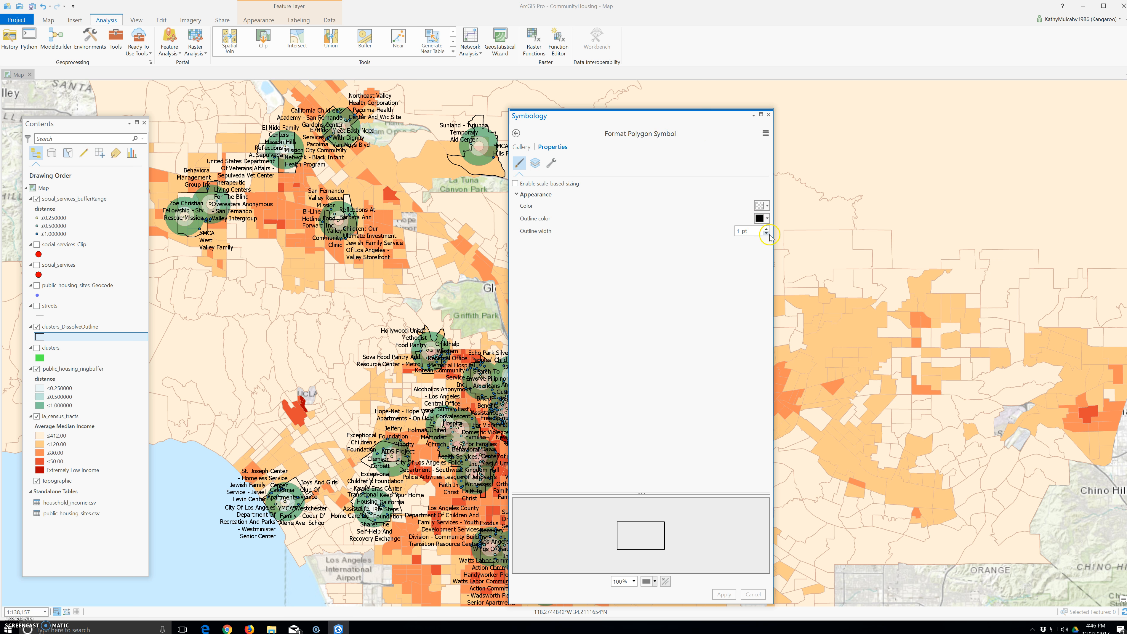
left_click(767, 218)
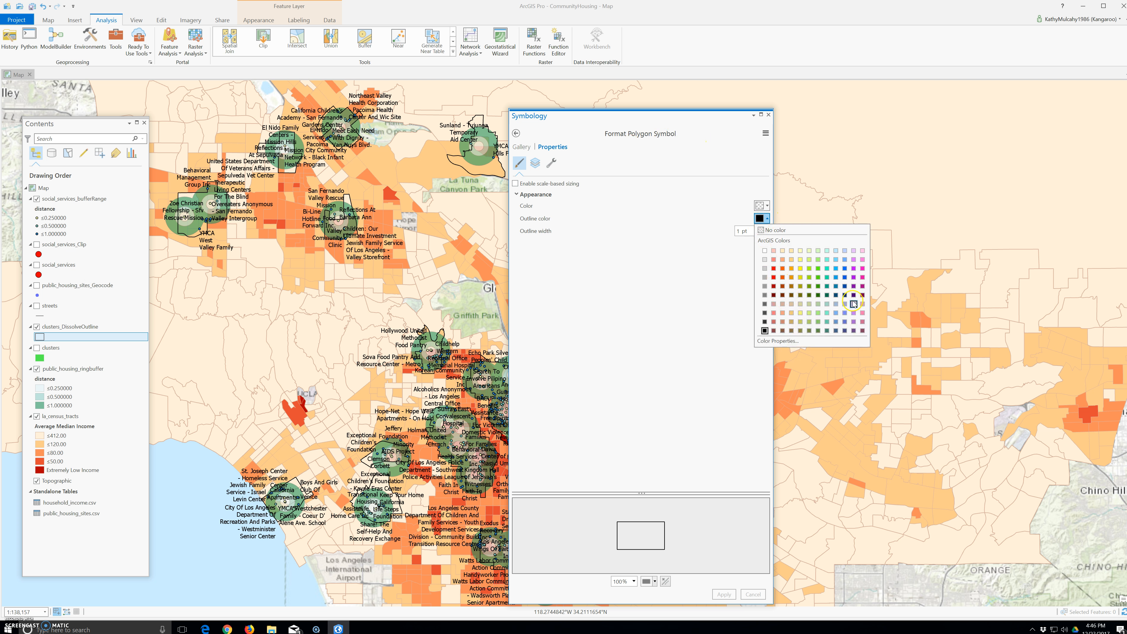
left_click(844, 295)
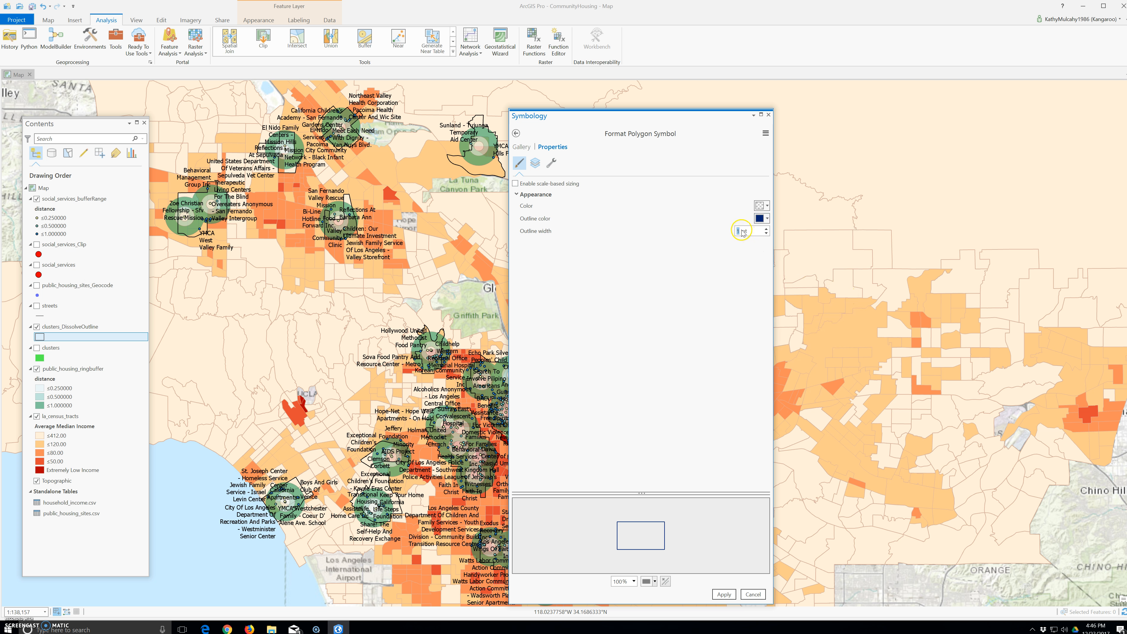
type("2")
left_click(725, 596)
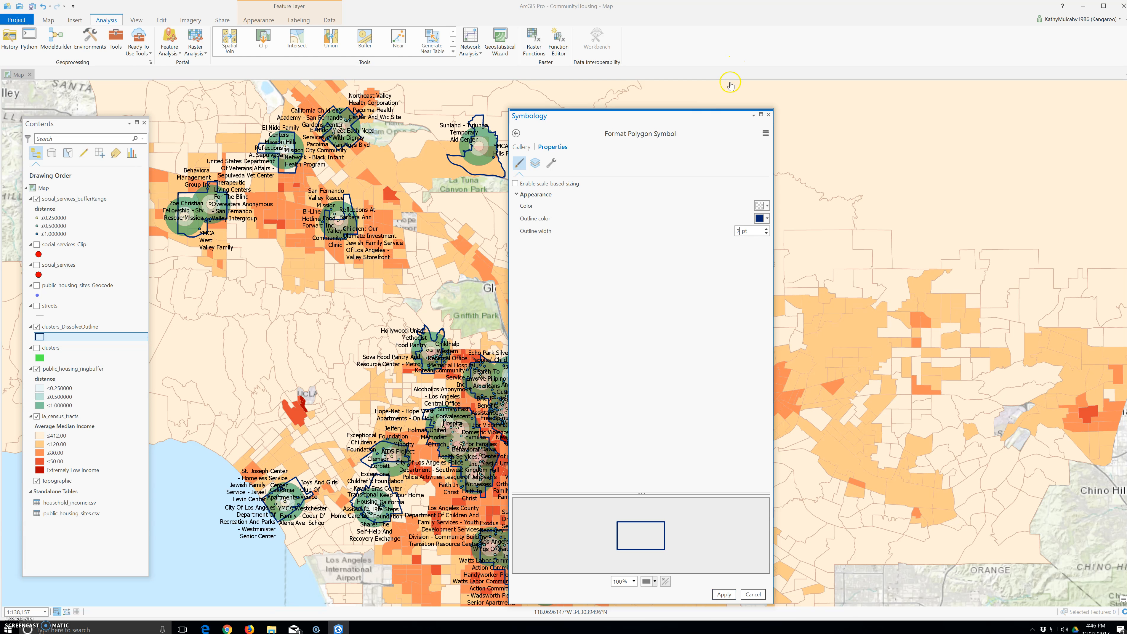
double_click(772, 114)
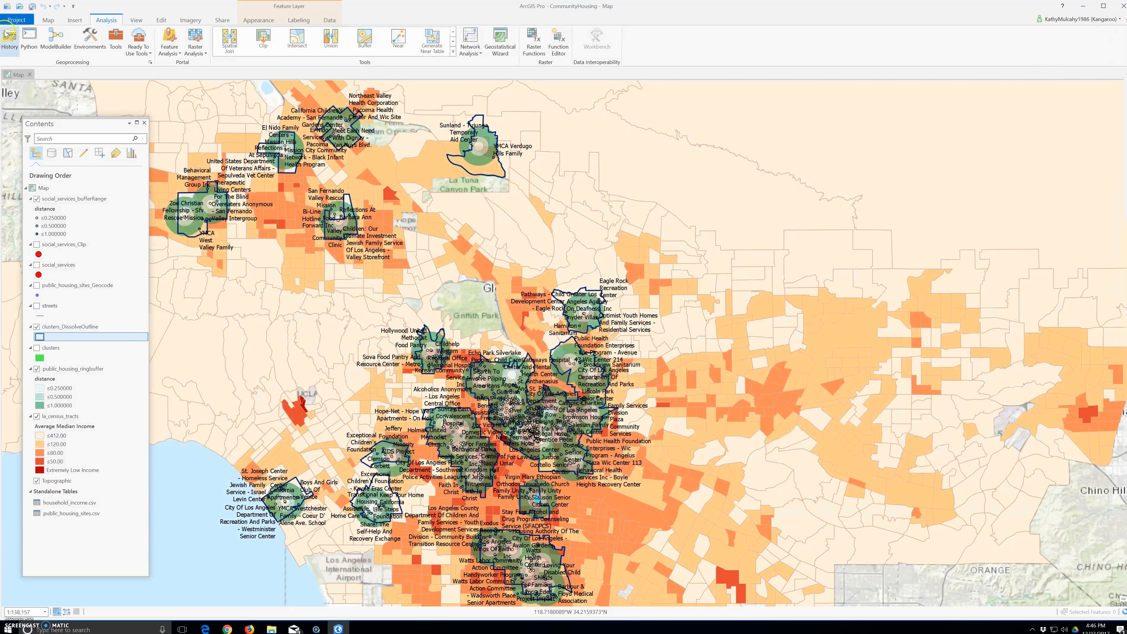
- Save the project and return to the map
left_click(27, 20)
left_click(25, 68)
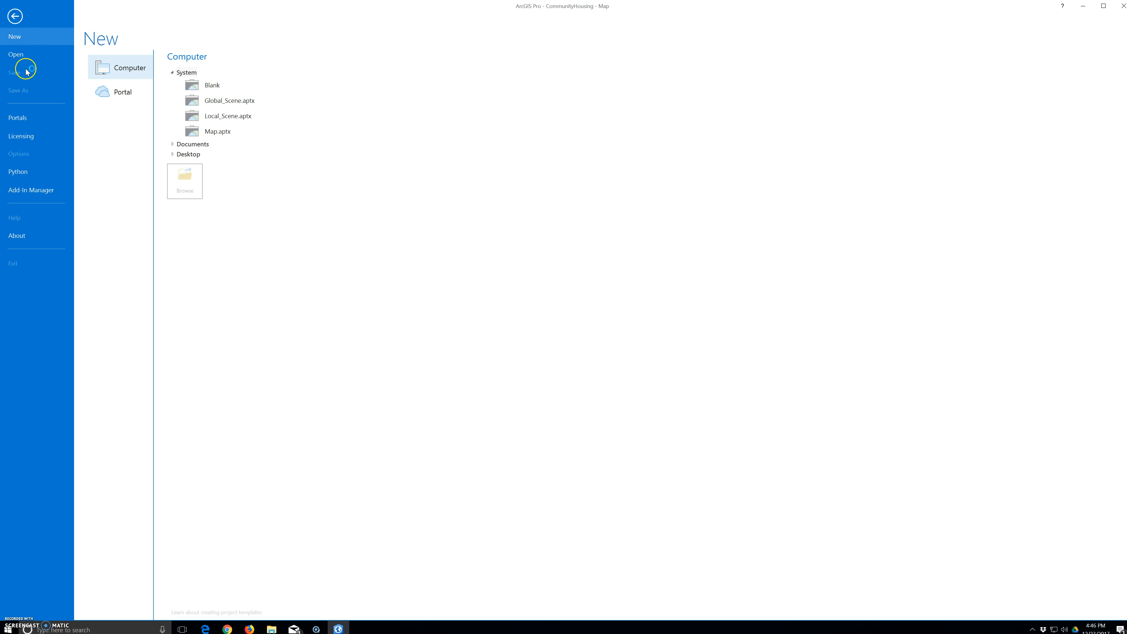
left_click(16, 17)
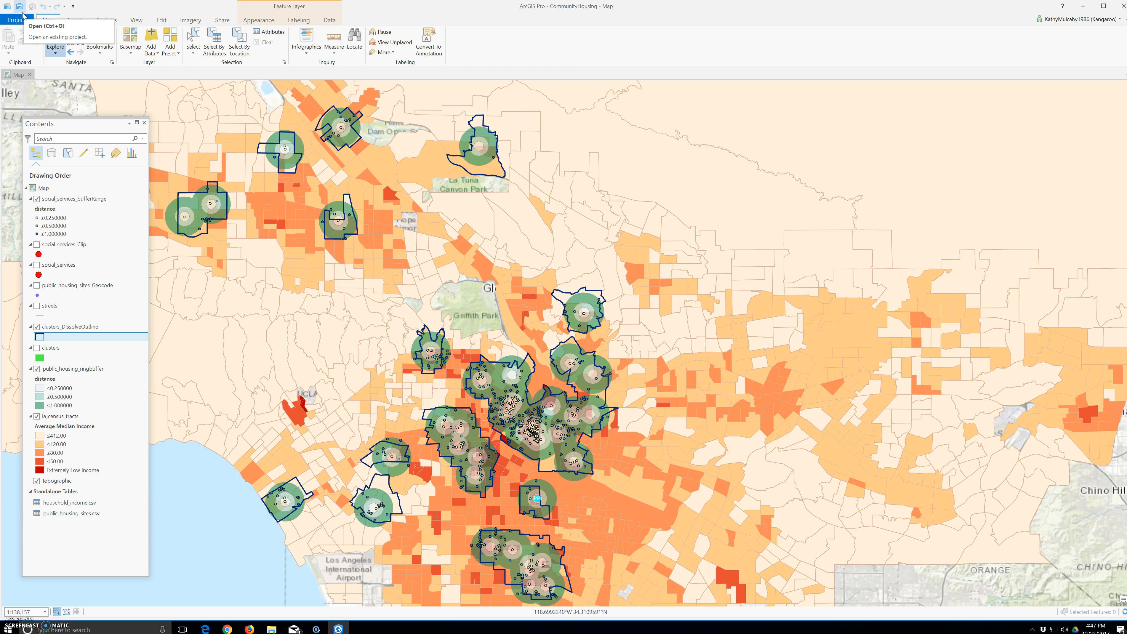
- Hide the la_census_tracts, clusters_DissolveOutline, public_housing_ringbuffer and social_services_bufferRange layers, leaving only the Topographic basemap shown
left_click(34, 482)
left_click(36, 417)
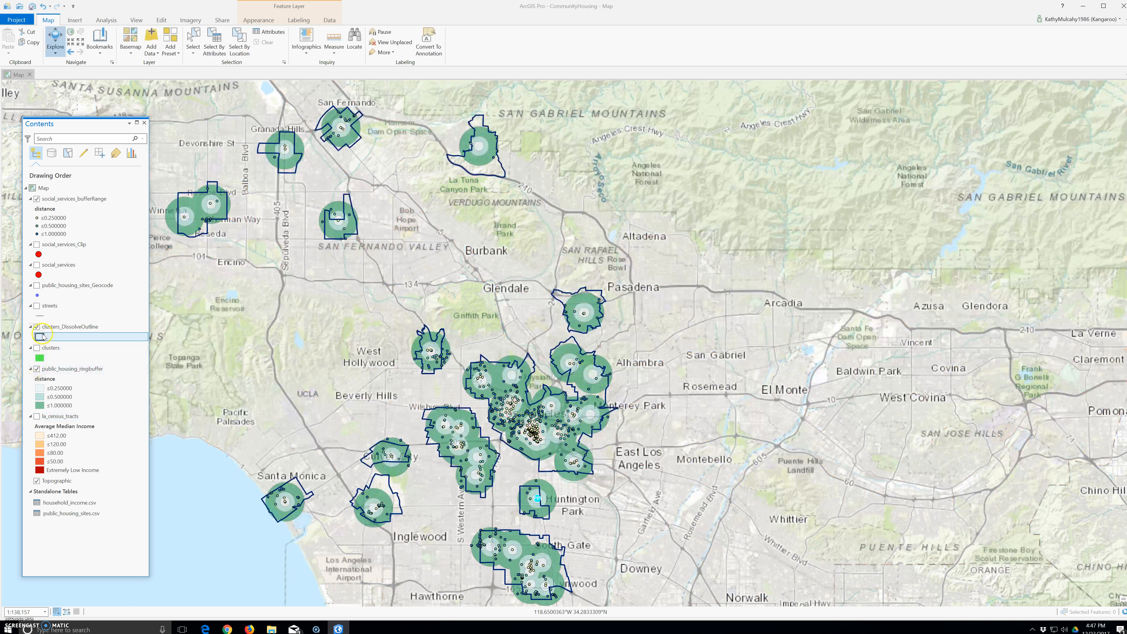
left_click(37, 327)
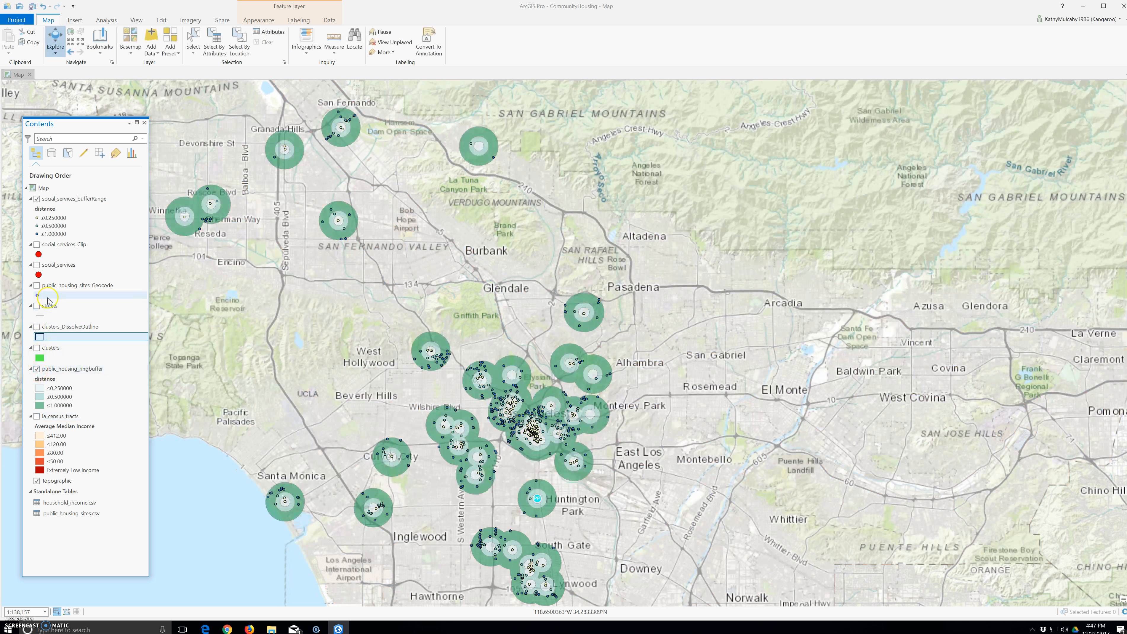
left_click(37, 368)
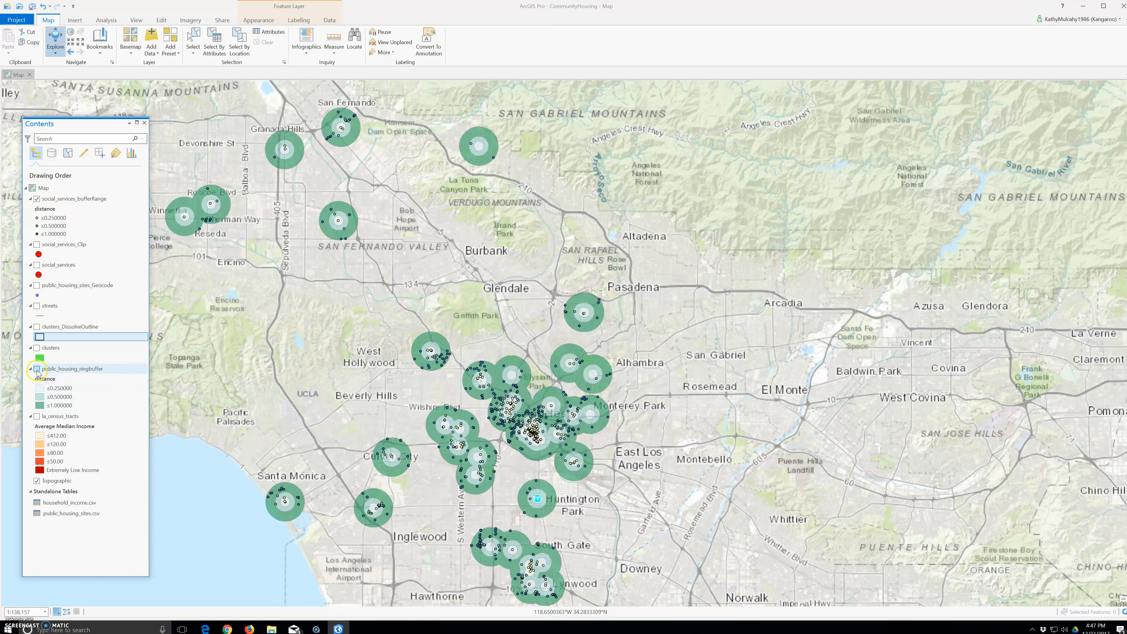
left_click(37, 200)
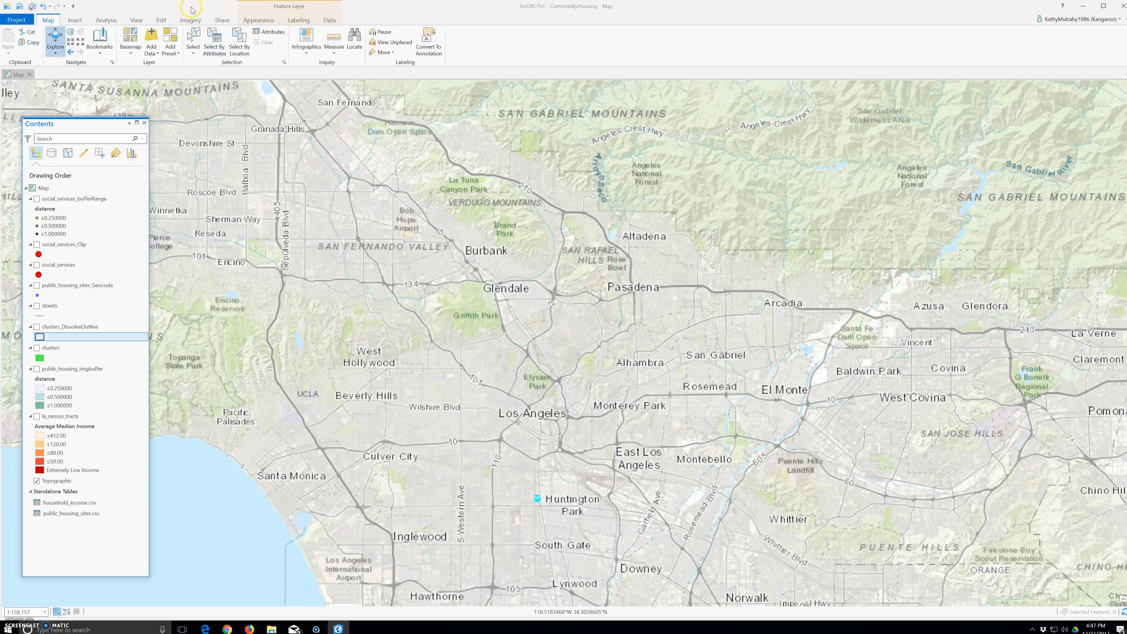
left_click(106, 20)
left_click(454, 44)
left_click(453, 44)
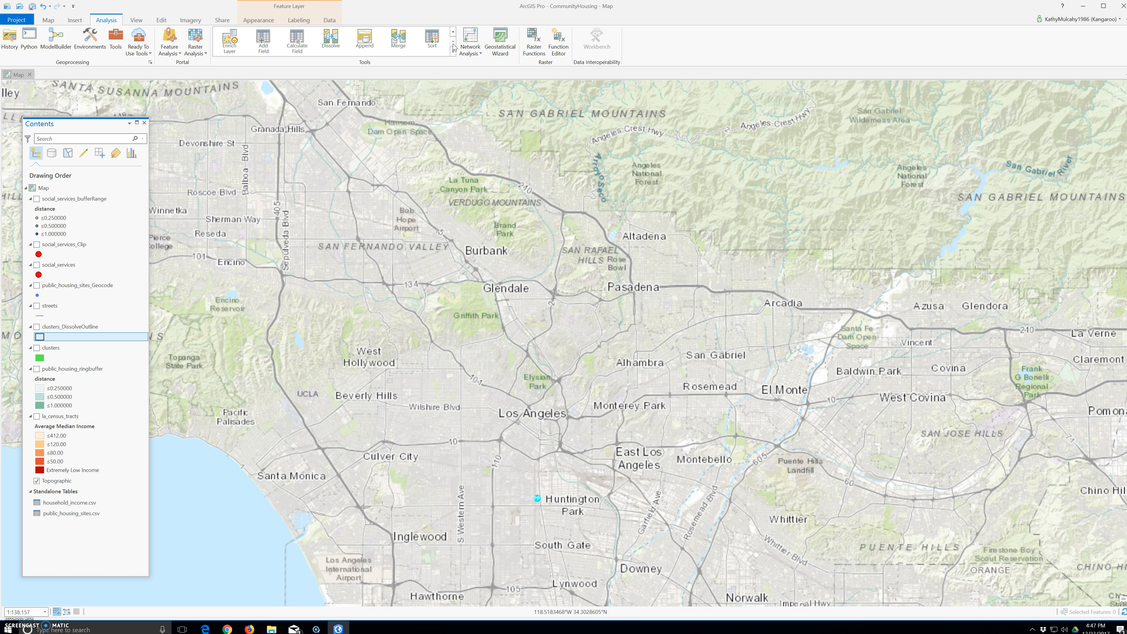
left_click(454, 33)
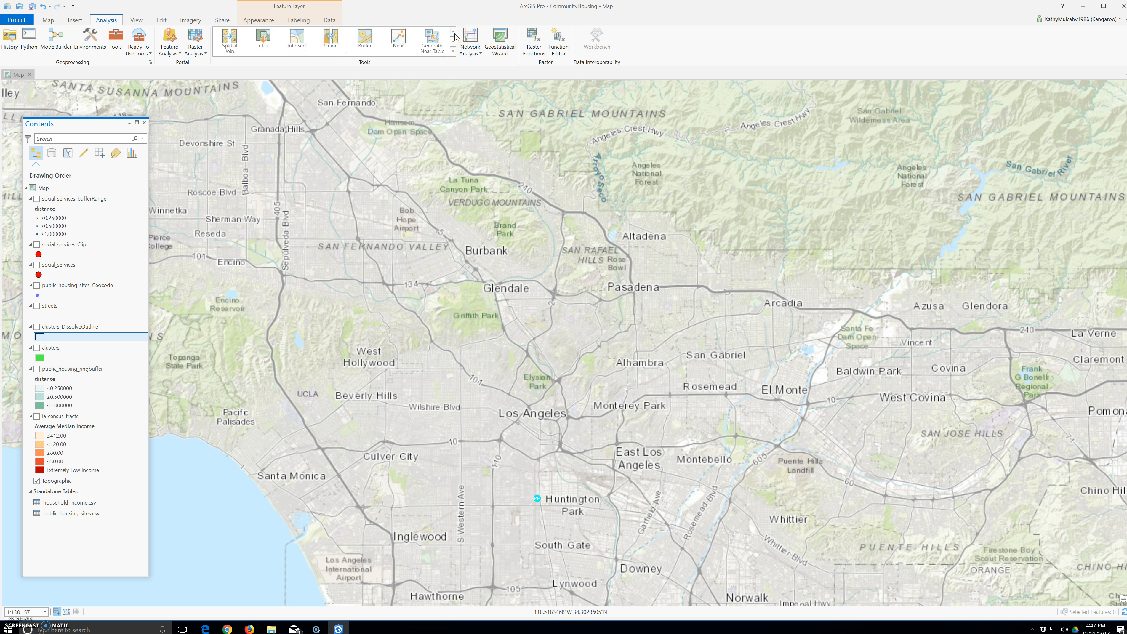
left_click(287, 43)
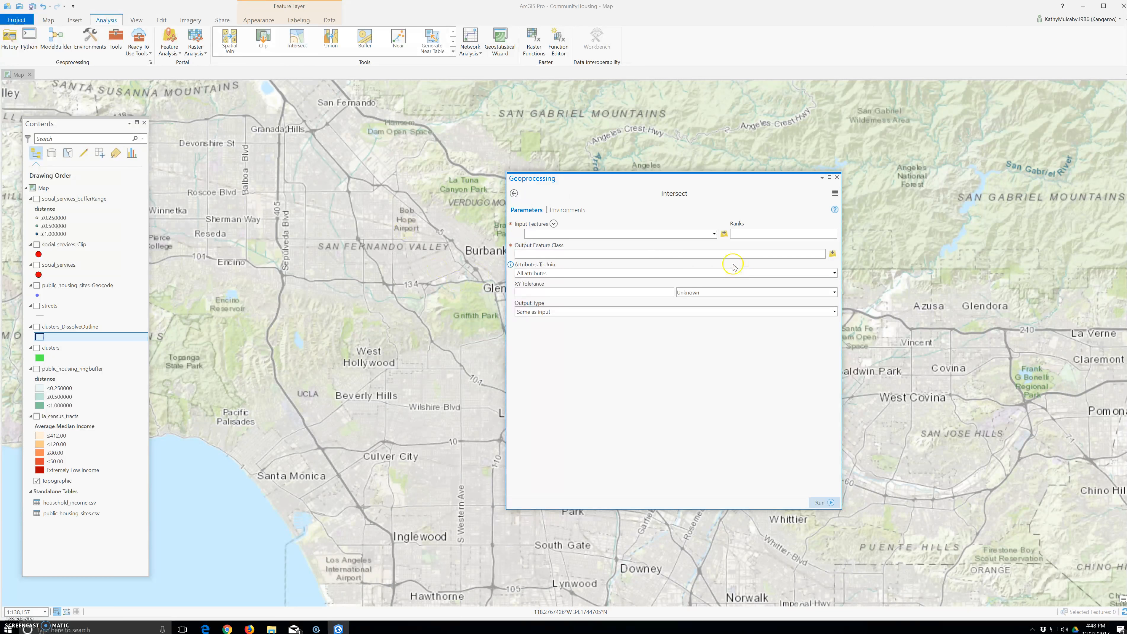
left_click(714, 234)
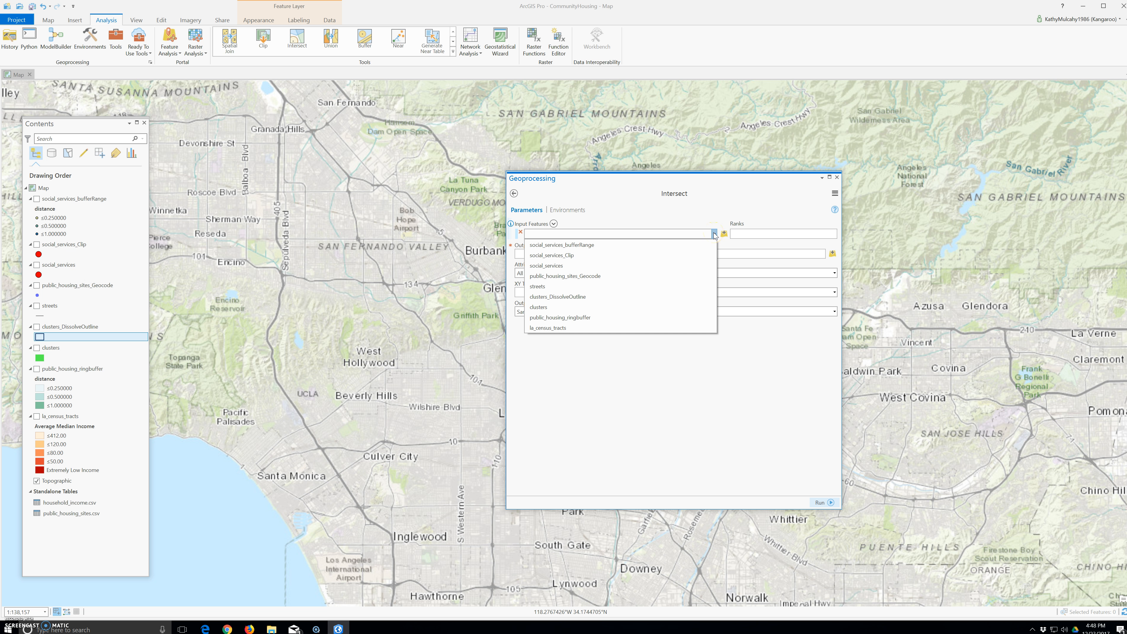
left_click(652, 212)
left_click(713, 235)
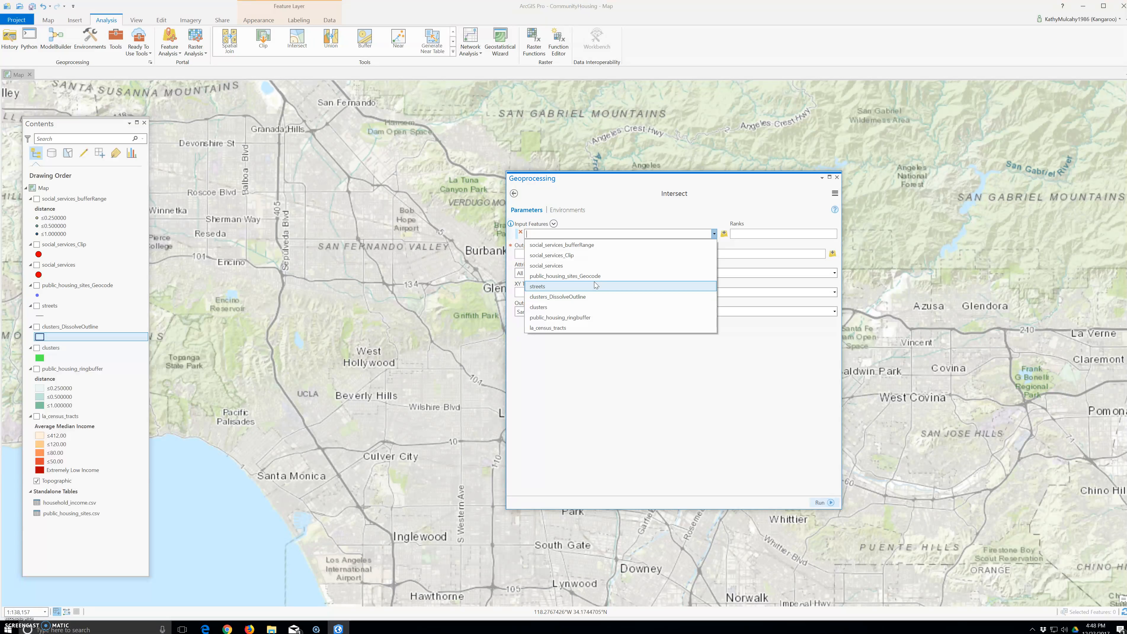
left_click(713, 234)
left_click(837, 178)
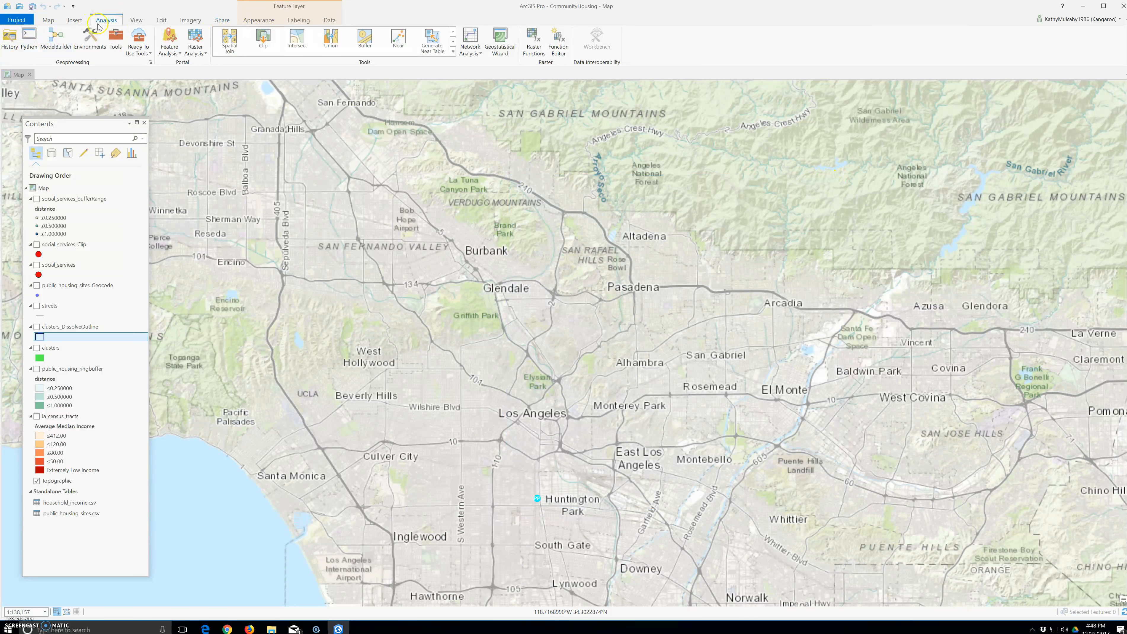
- Add the city_boundary feature class from CommunityHousing.gdb to the map, accepting the pending symbol formatting
left_click(135, 20)
left_click(89, 48)
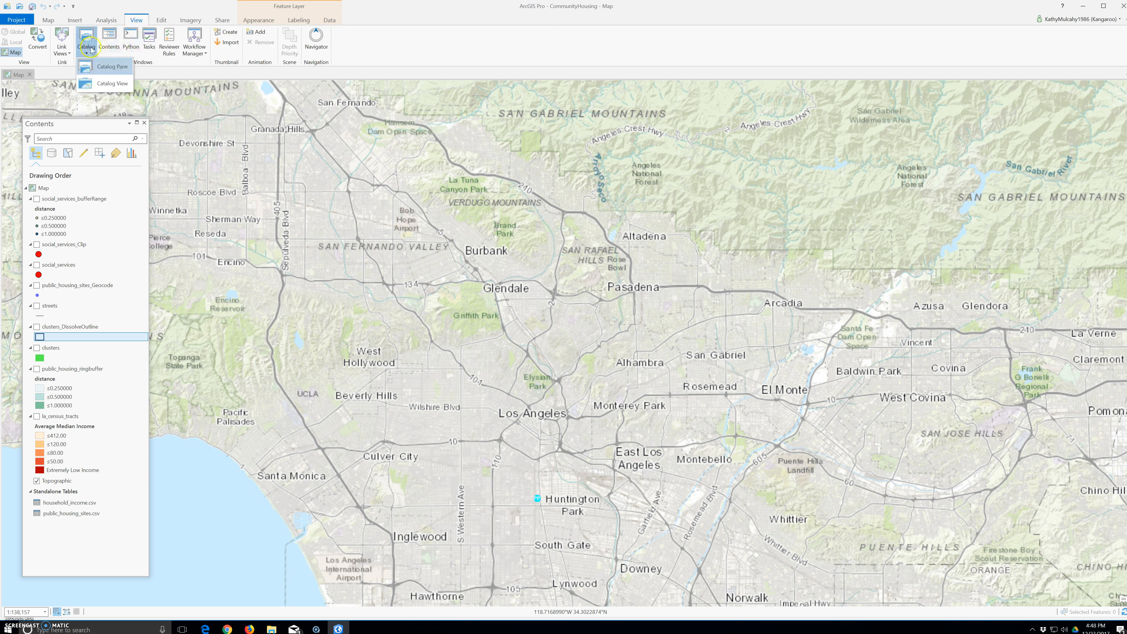
left_click(111, 67)
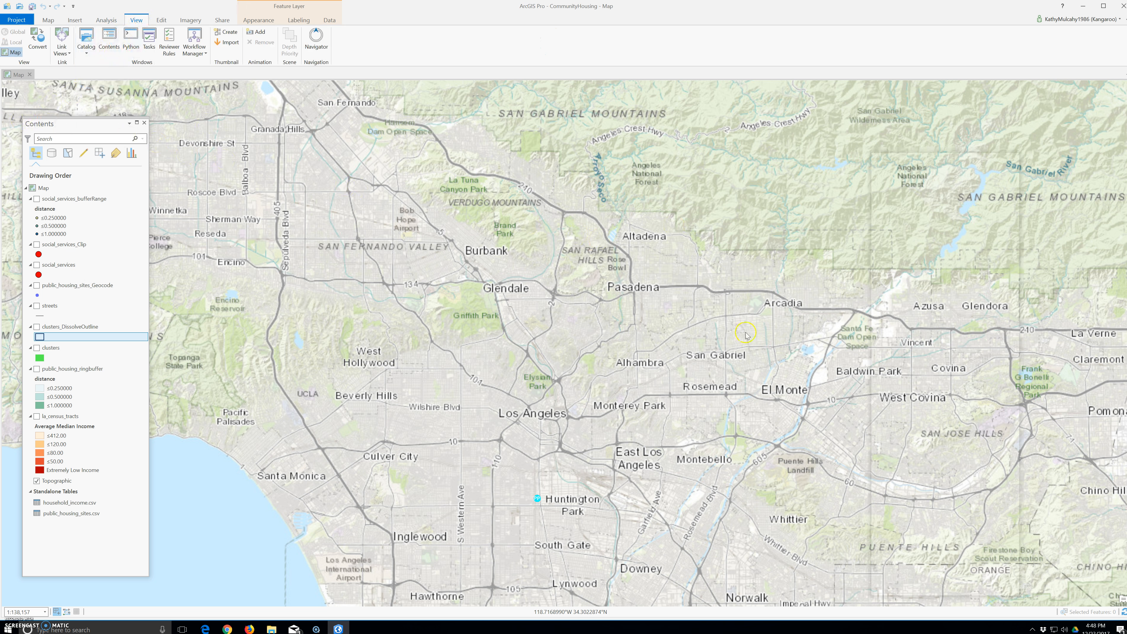
left_click_drag(926, 297, 558, 297)
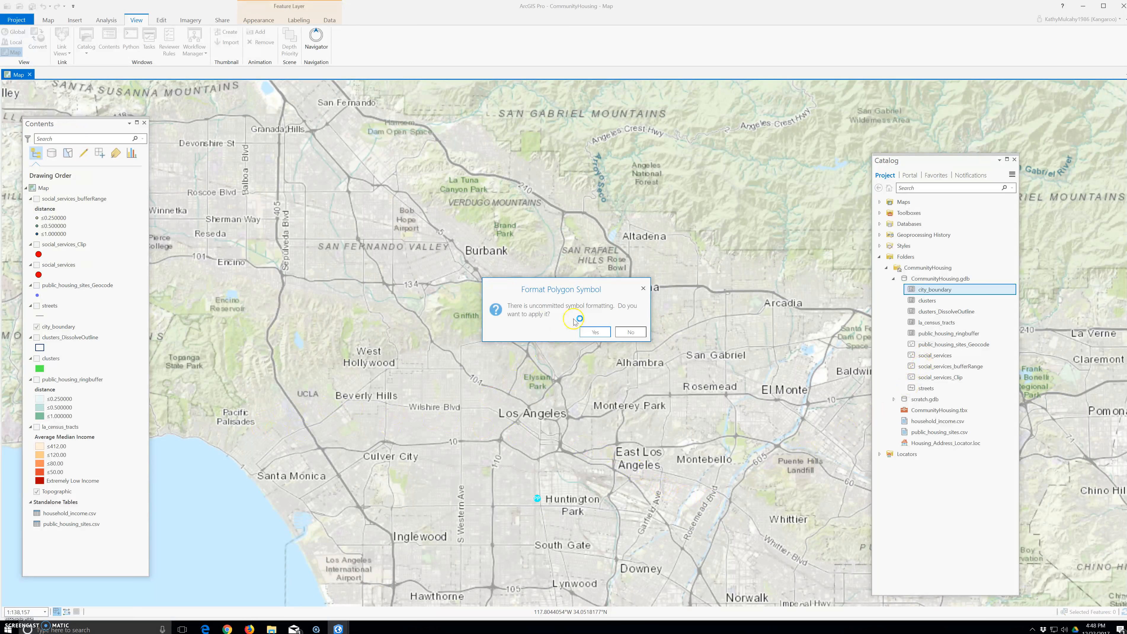
left_click(603, 334)
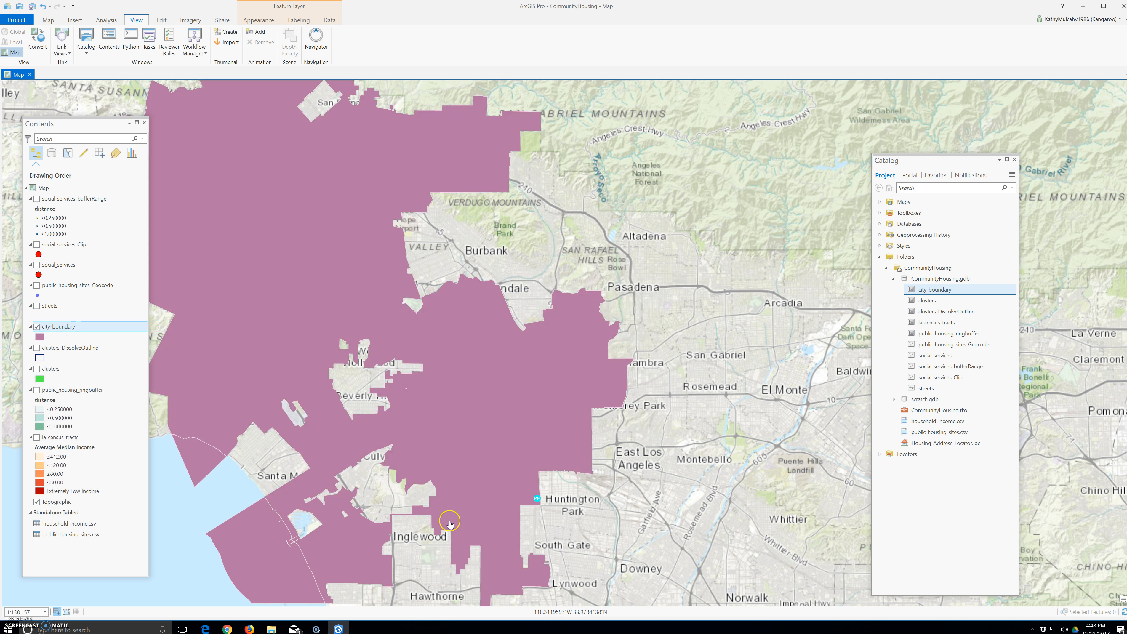
scroll(451, 519, "down", 2)
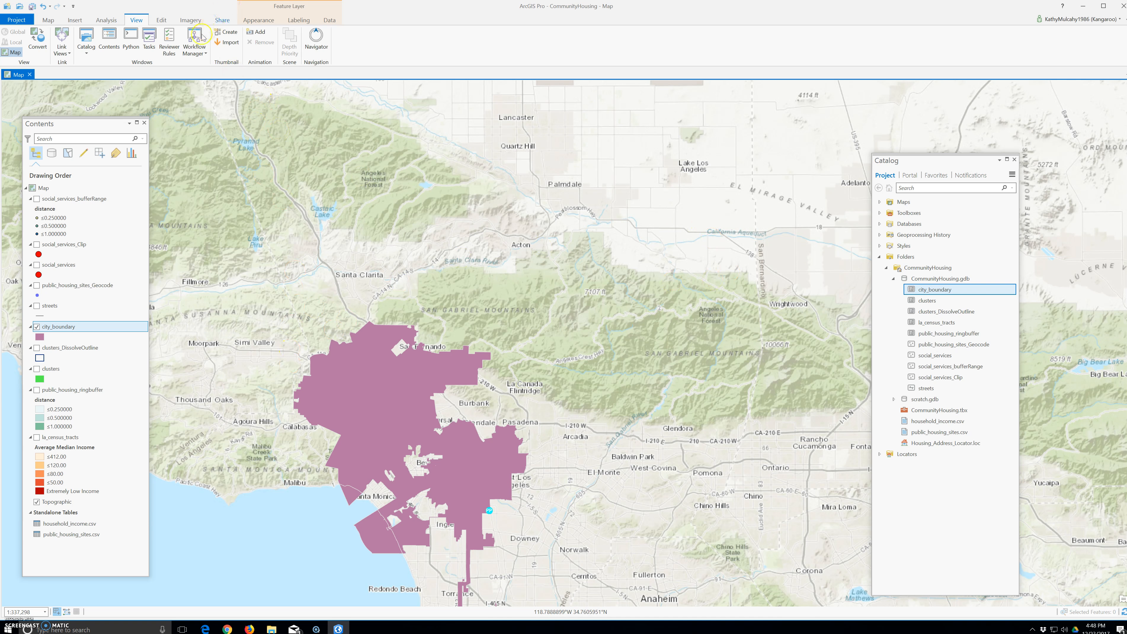
- Open the Intersect tool and set its input features to city_boundary and la_census_tracts
left_click(106, 19)
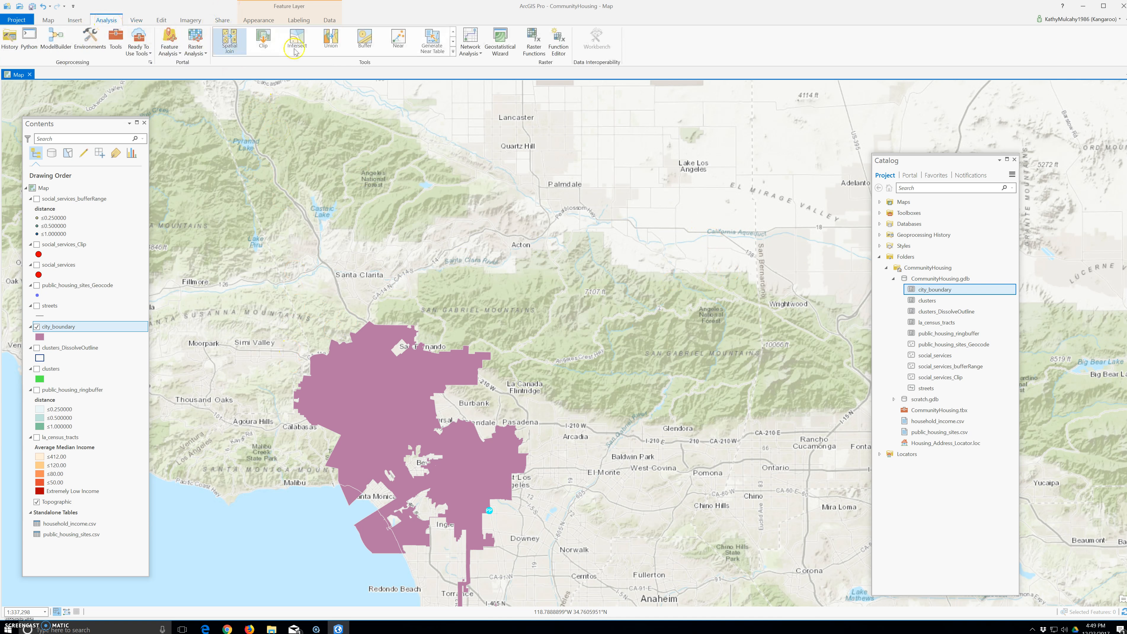
left_click(296, 41)
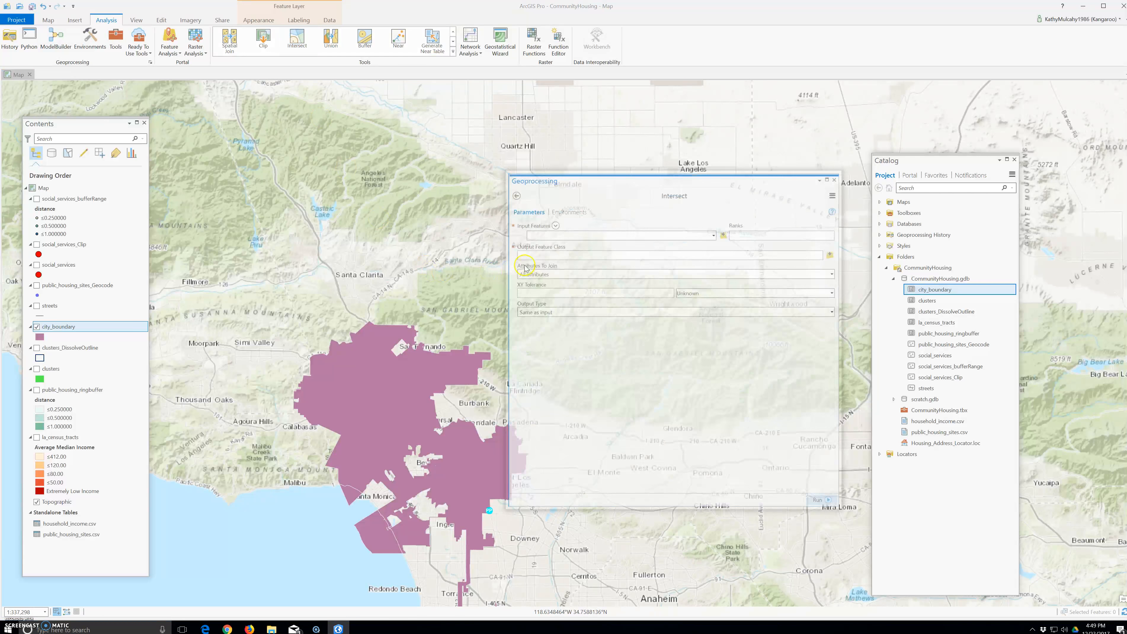
left_click(713, 234)
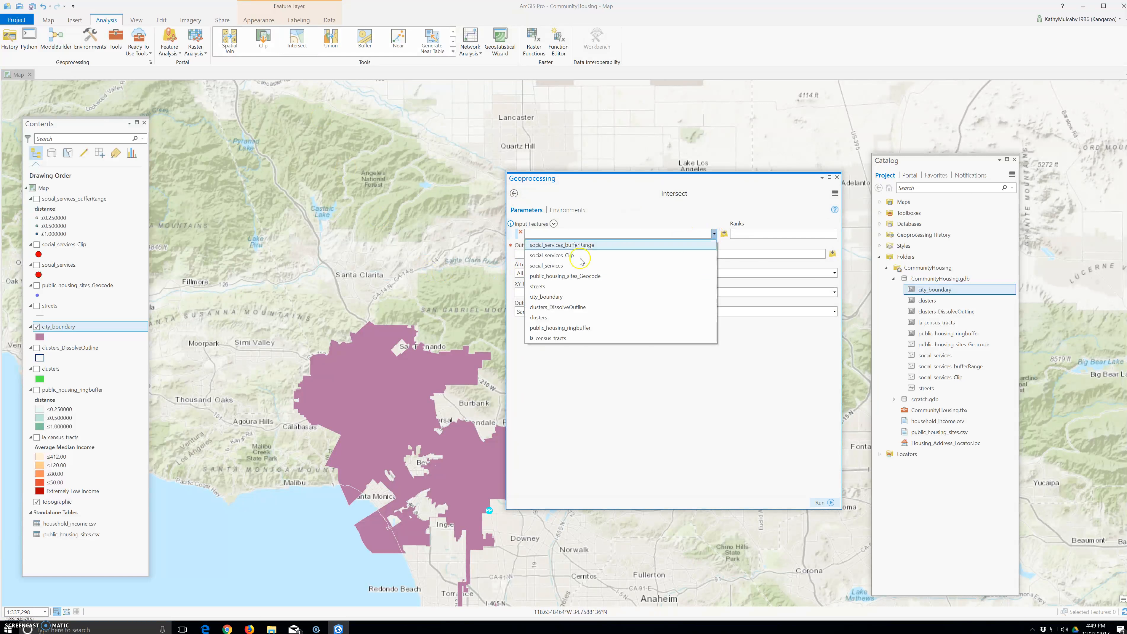
left_click(577, 296)
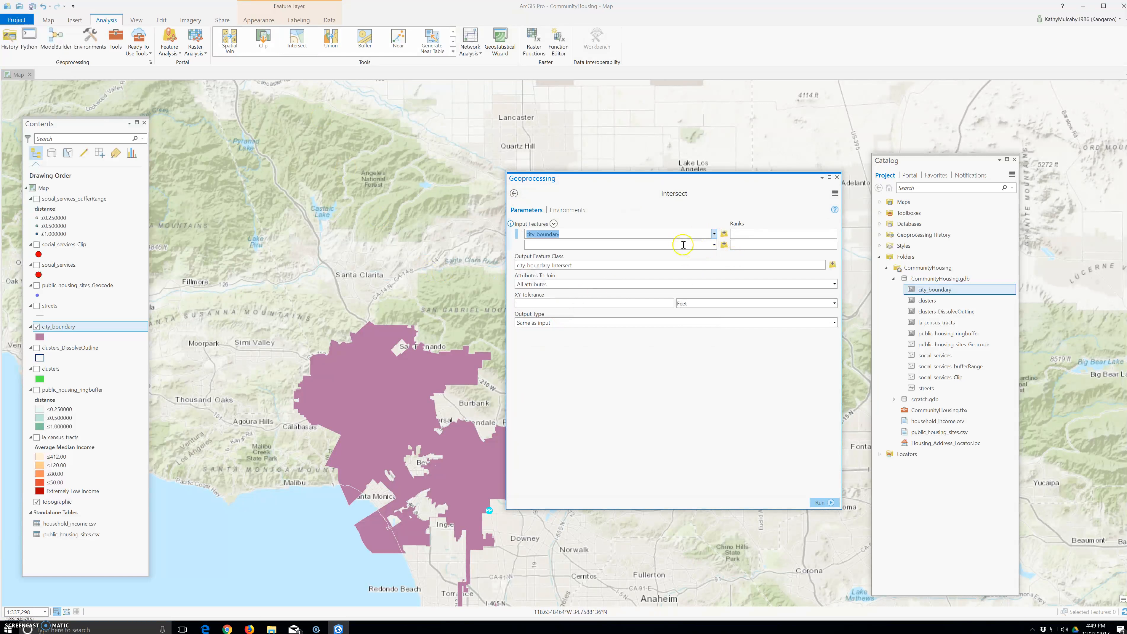
left_click(714, 244)
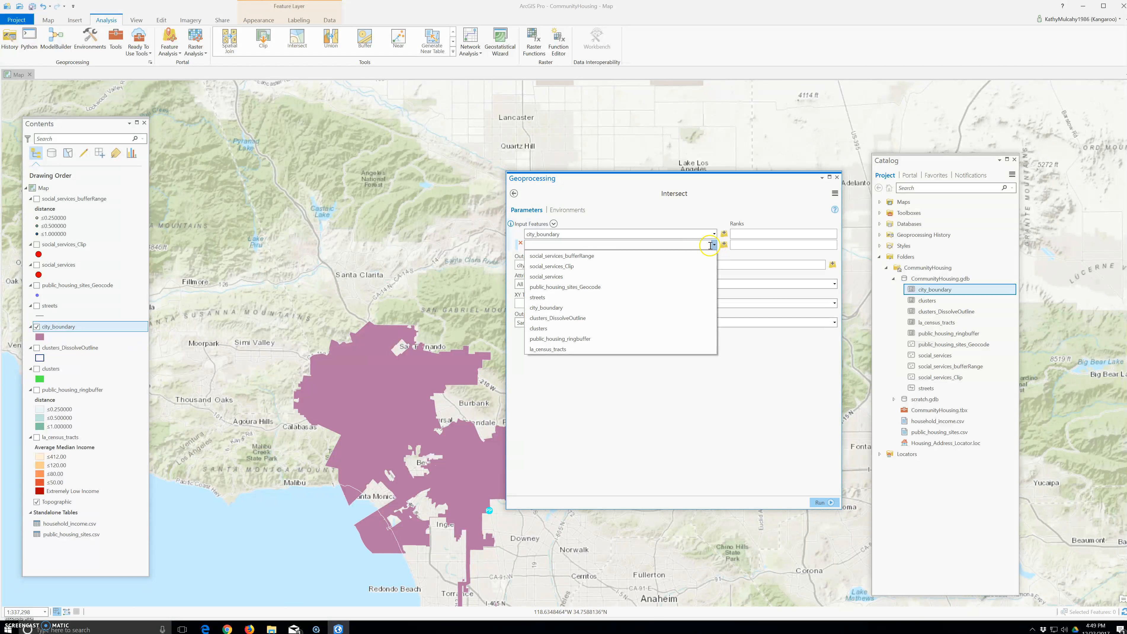
left_click(577, 349)
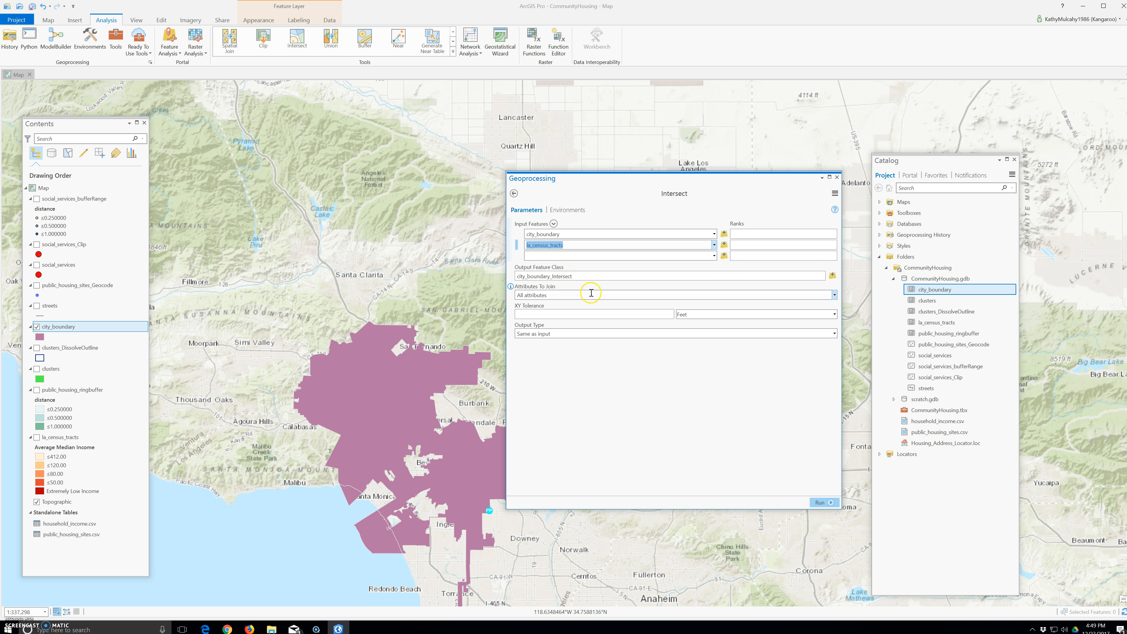
- Name the Intersect output feature class city_census_tracts in CommunityHousing.gdb
left_click(599, 276)
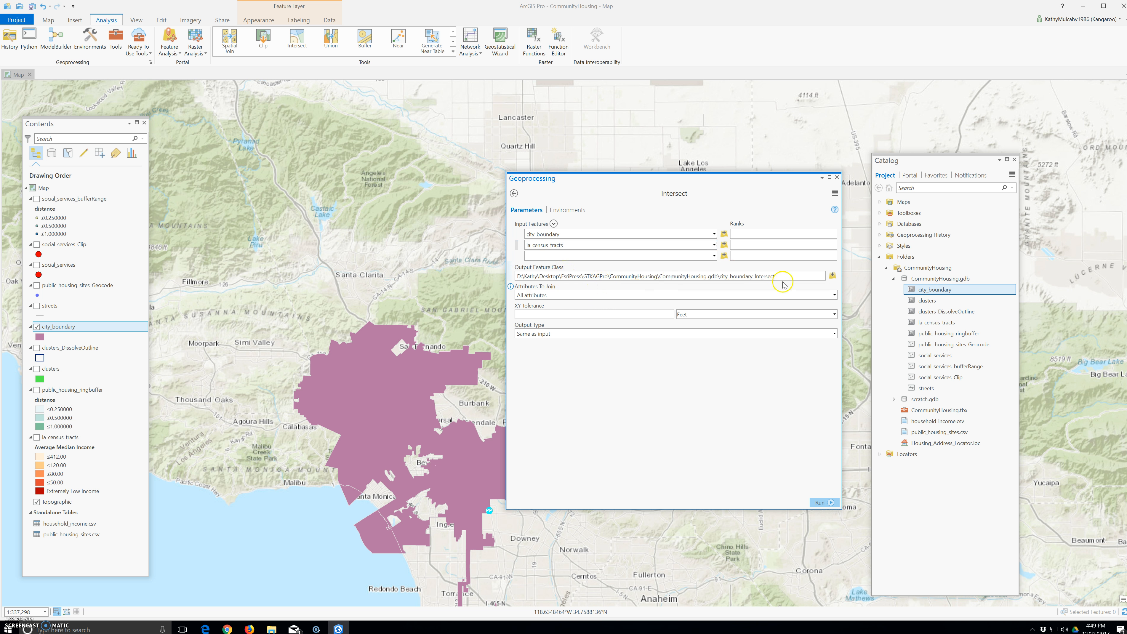
left_click_drag(787, 276, 721, 278)
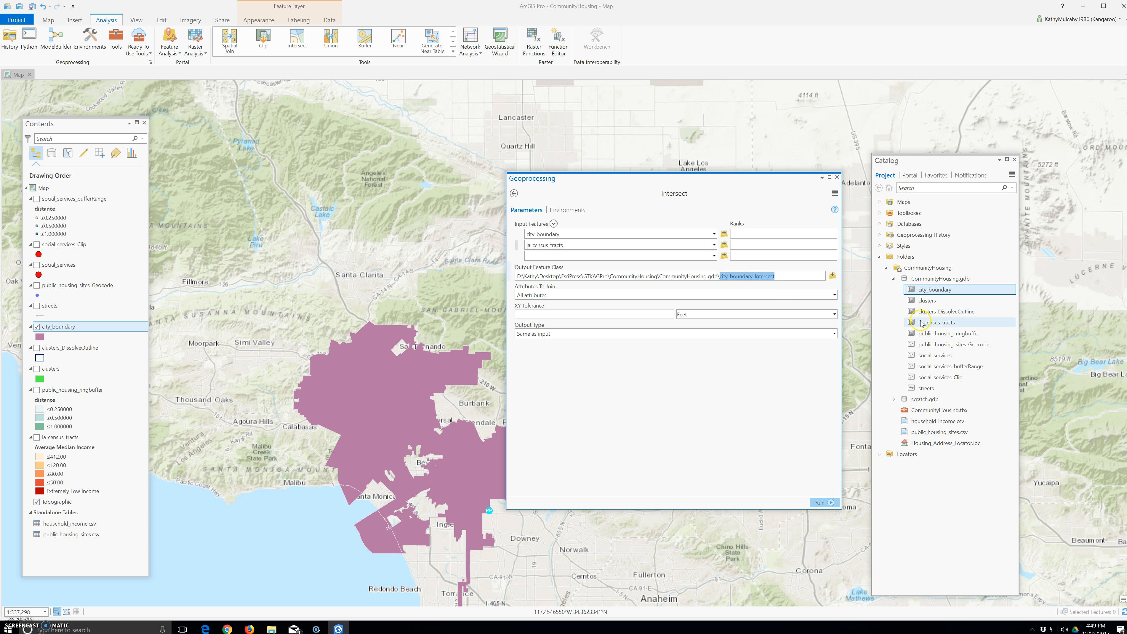
type("city")
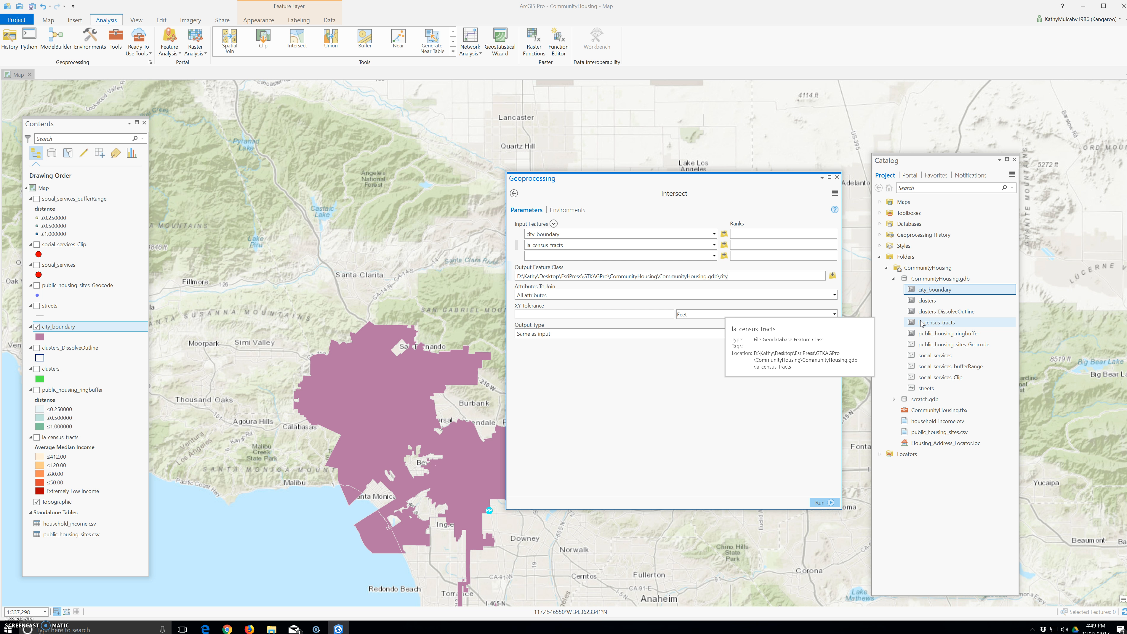
type("_census_tracts")
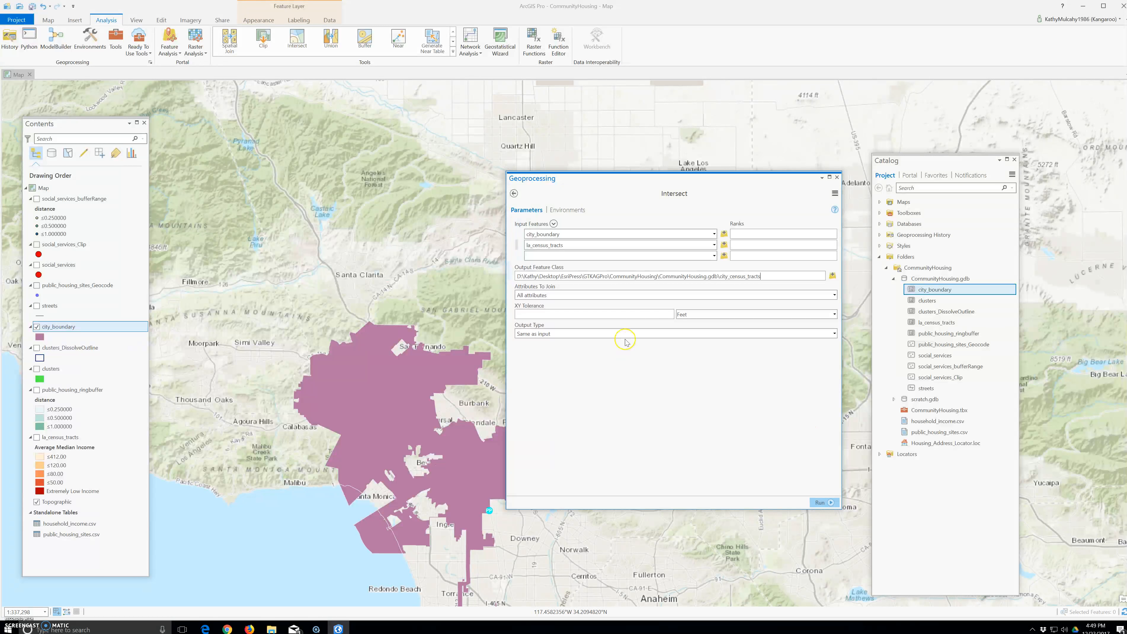
left_click(699, 314)
left_click(705, 453)
left_click(834, 315)
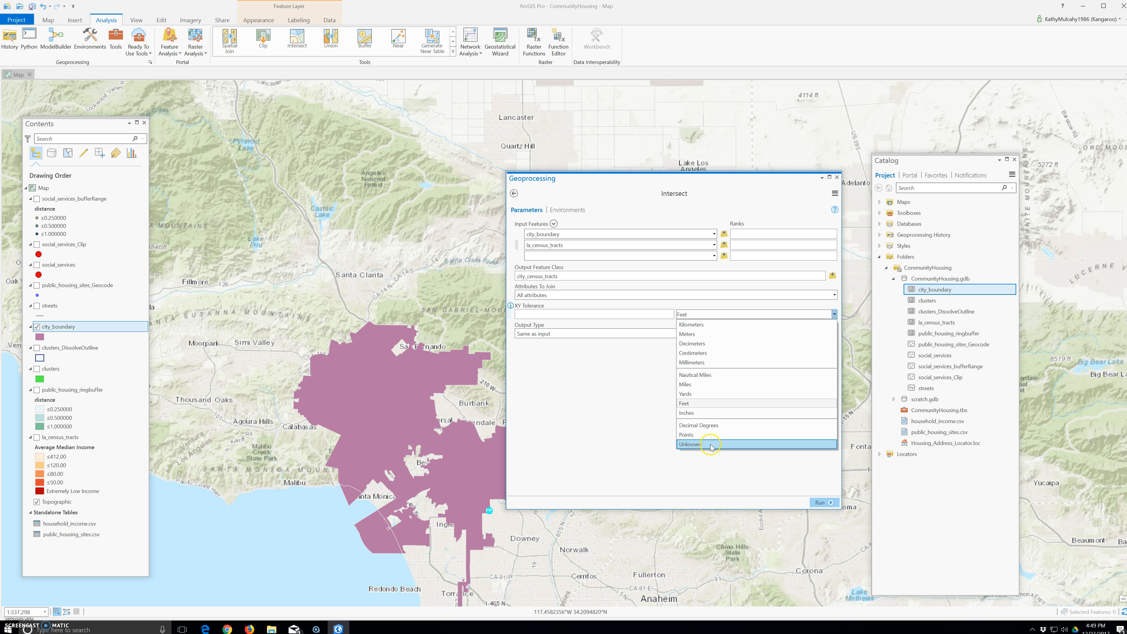
left_click(688, 444)
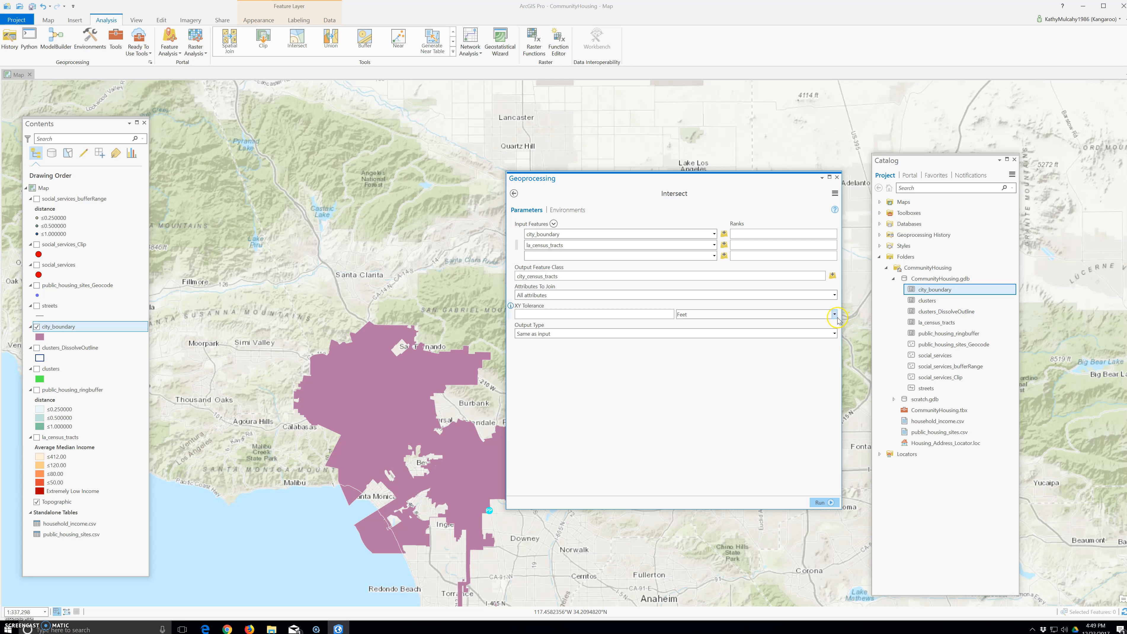
left_click(837, 177)
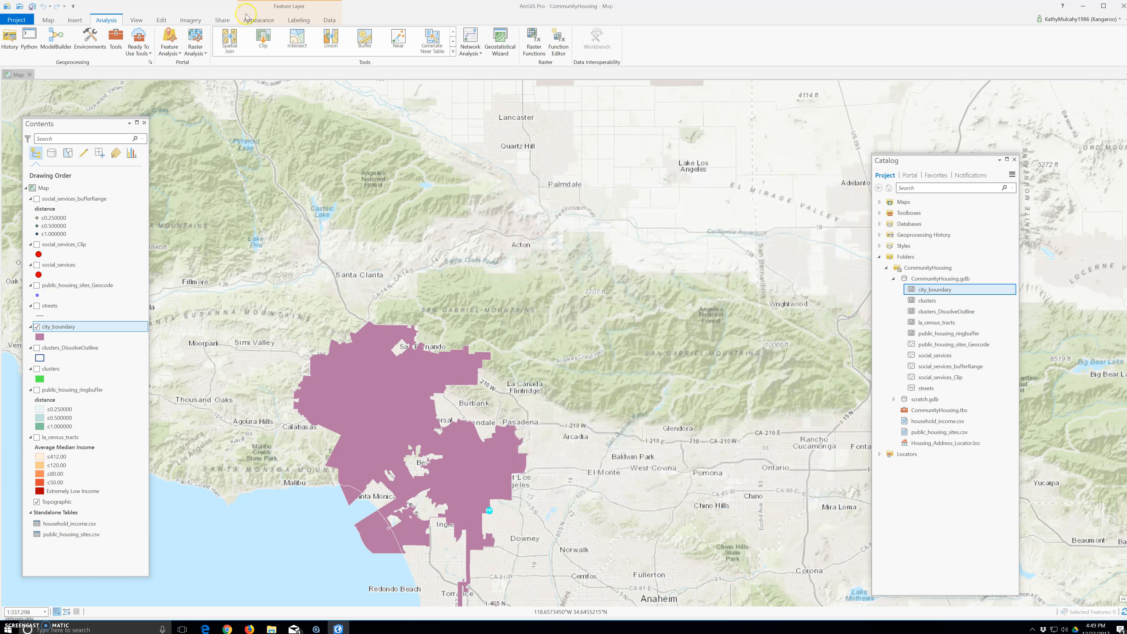
- Open a fresh Intersect tool and set its input features to city_boundary and la_census_tracts
left_click(297, 40)
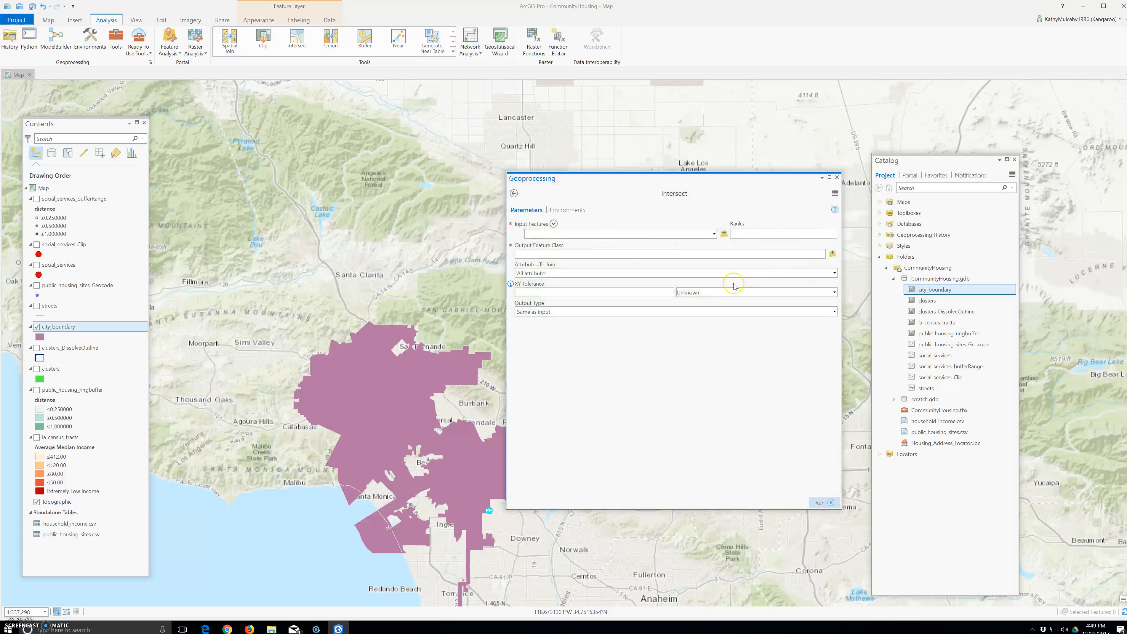
left_click(715, 234)
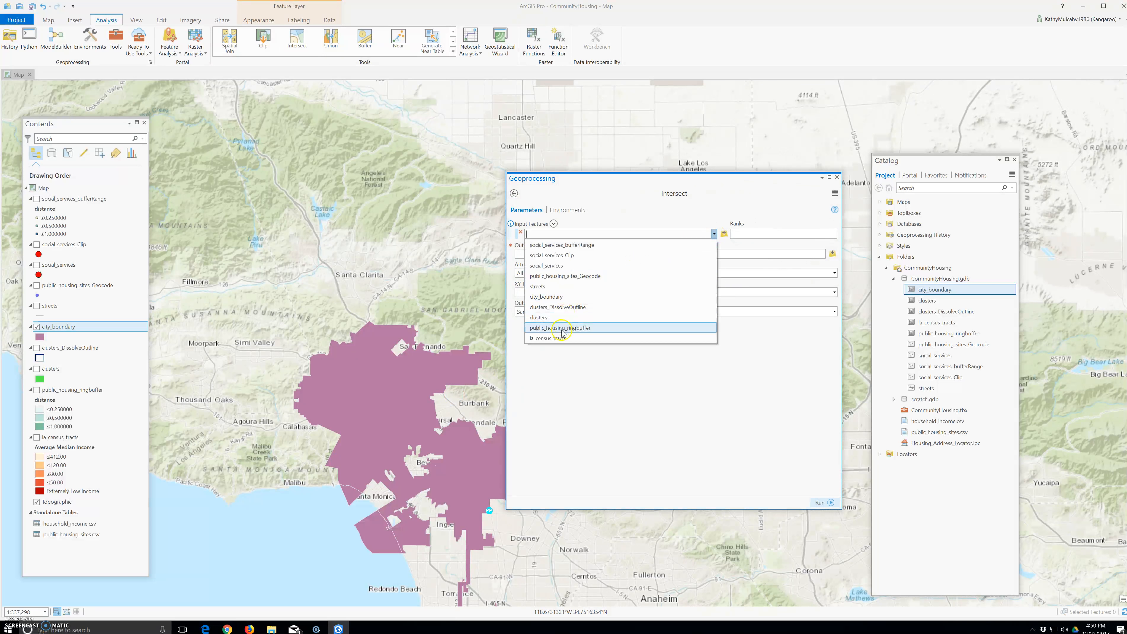
left_click(563, 299)
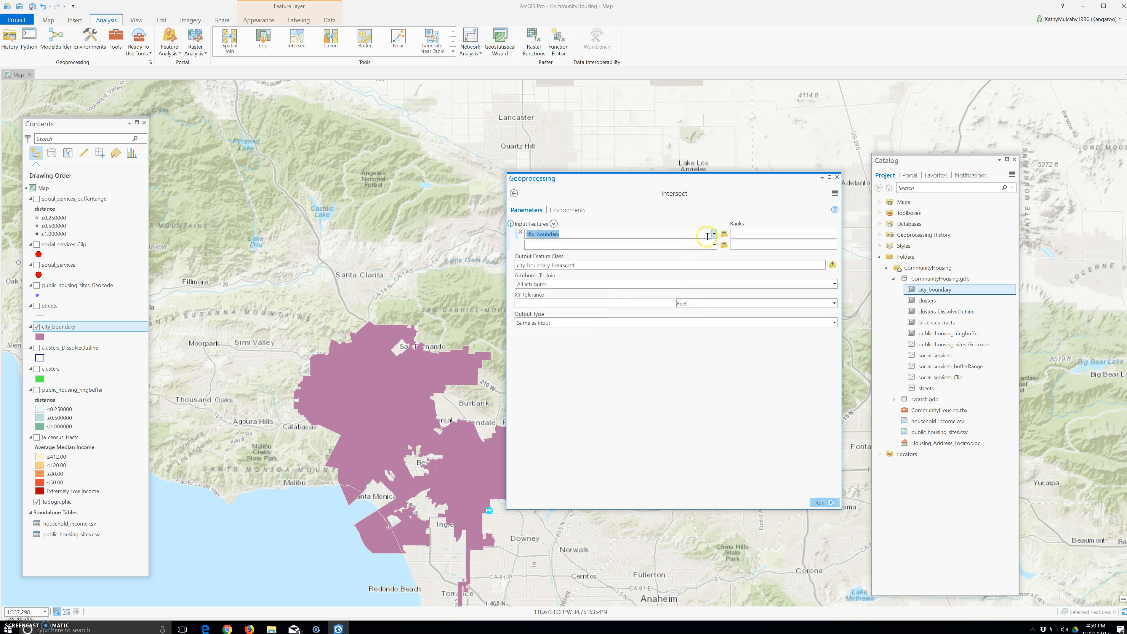
left_click(714, 244)
left_click(608, 350)
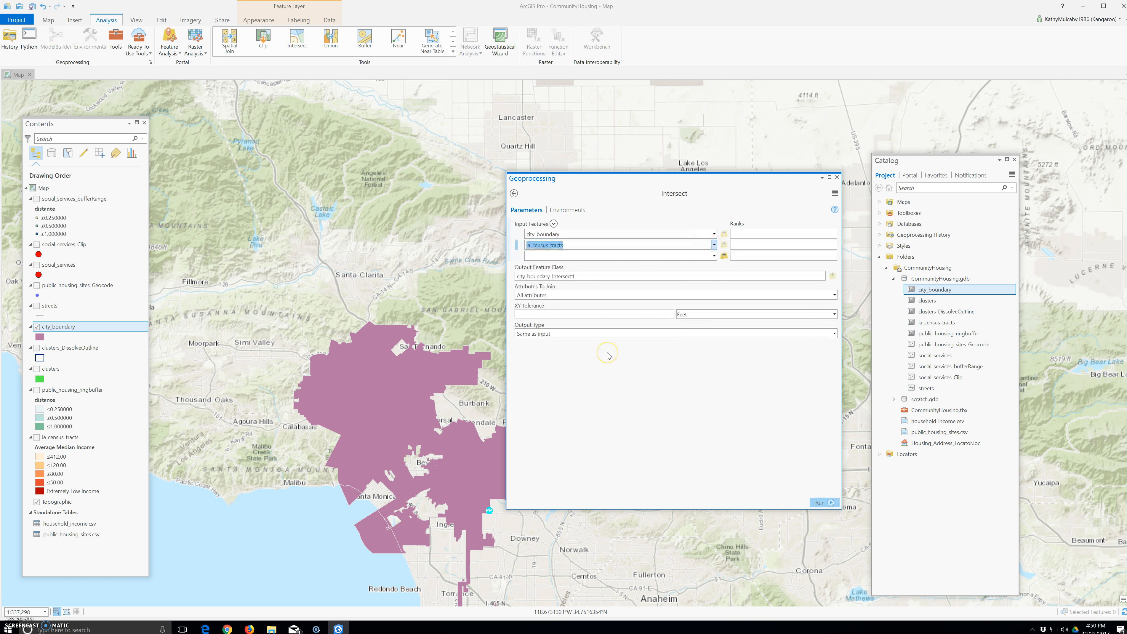
- Replace the default Intersect output name with city_census_tracts in CommunityHousing.gdb
left_click(595, 276)
double_click(718, 276)
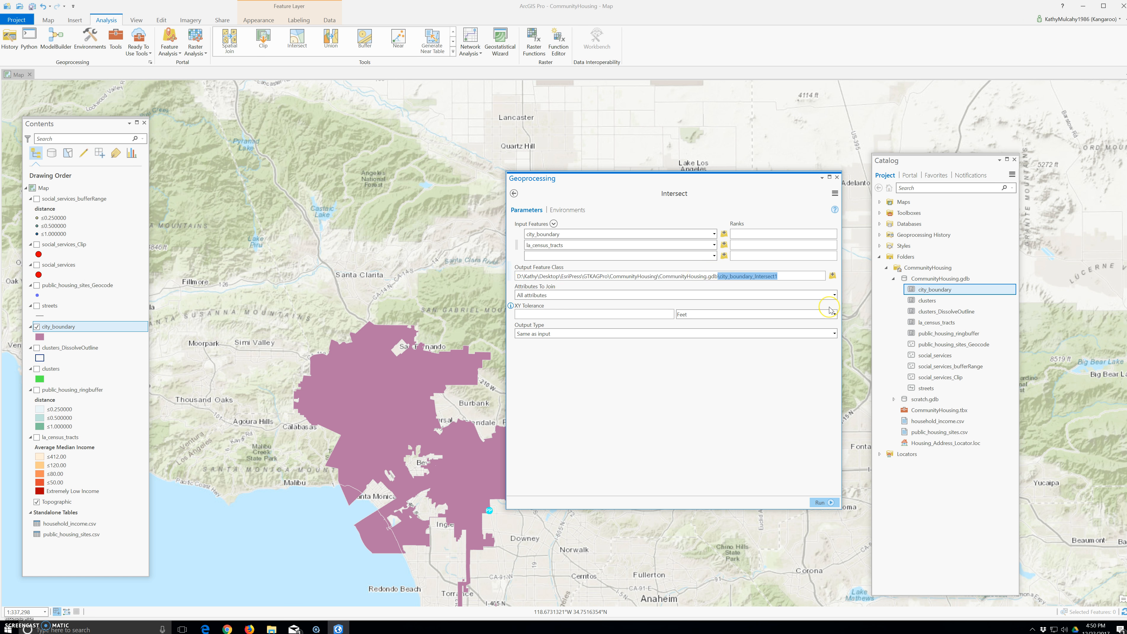
key("Right")
key("BackSpace")
key("BackSpace")
key("BackSpace")
key("BackSpace")
key("BackSpace")
key("BackSpace")
key("BackSpace")
key("BackSpace")
key("BackSpace")
key("BackSpace")
key("BackSpace")
key("BackSpace")
key("BackSpace")
key("BackSpace")
key("BackSpace")
key("BackSpace")
key("BackSpace")
key("BackSpace")
type("ity_census_tra")
- Run the intersection, close the tool, and hide the city_boundary layer
left_click(817, 503)
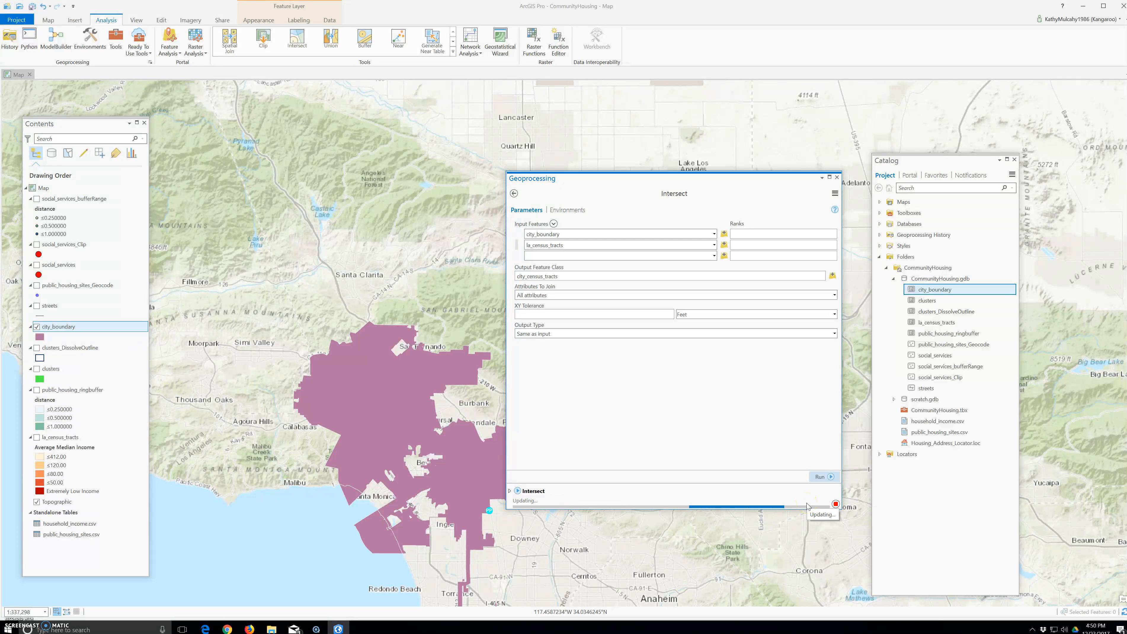
mouse_move(807, 506)
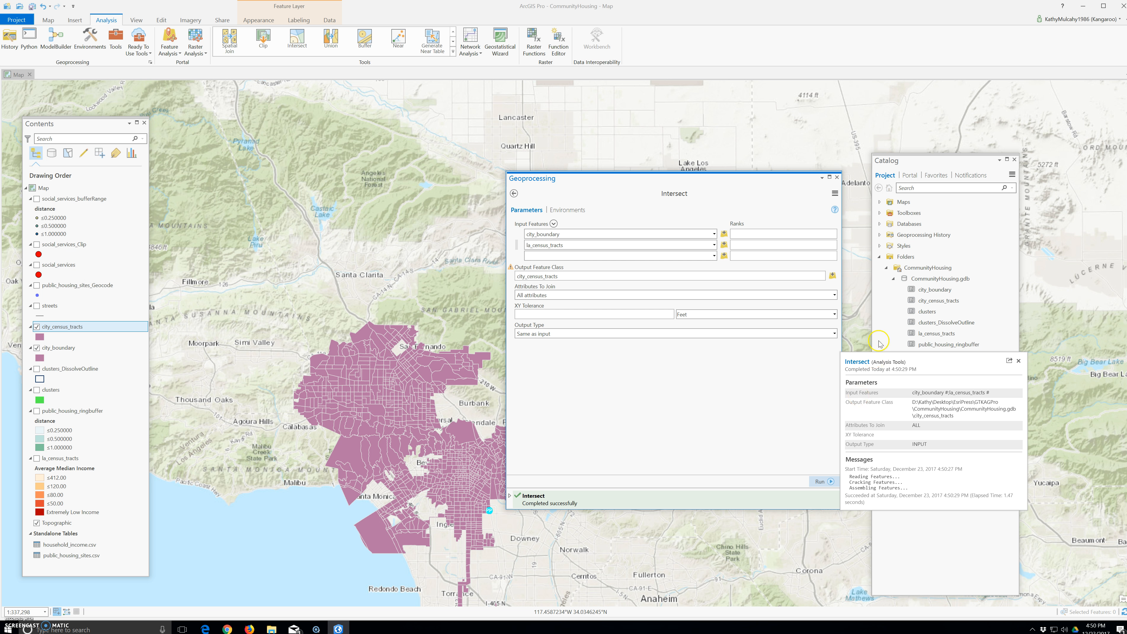
left_click(838, 178)
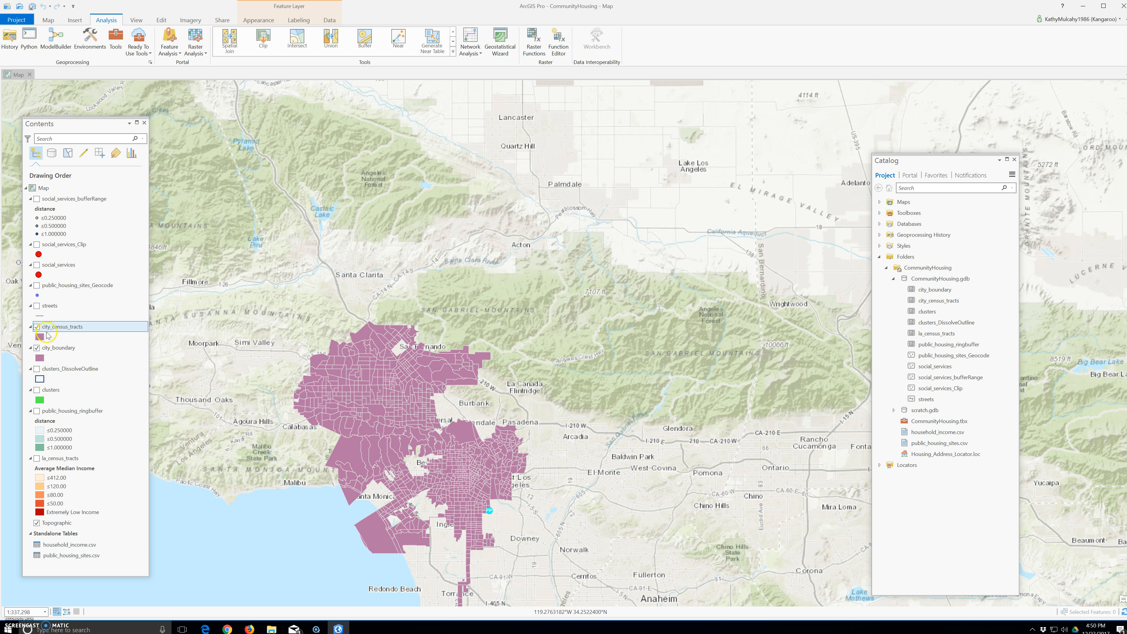
left_click(37, 348)
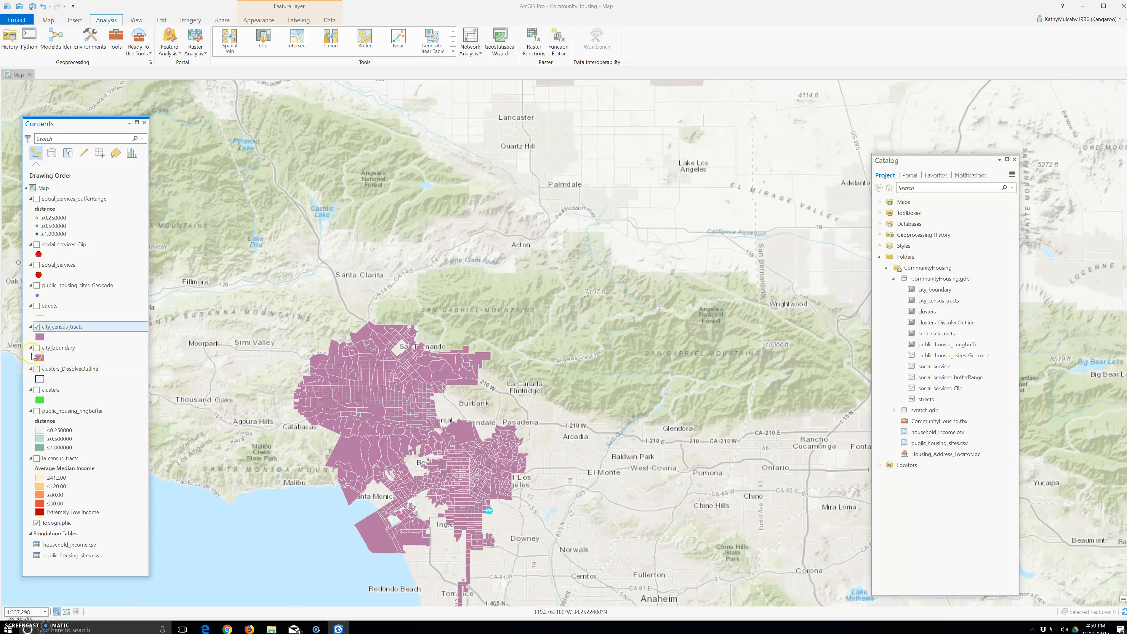
right_click(50, 328)
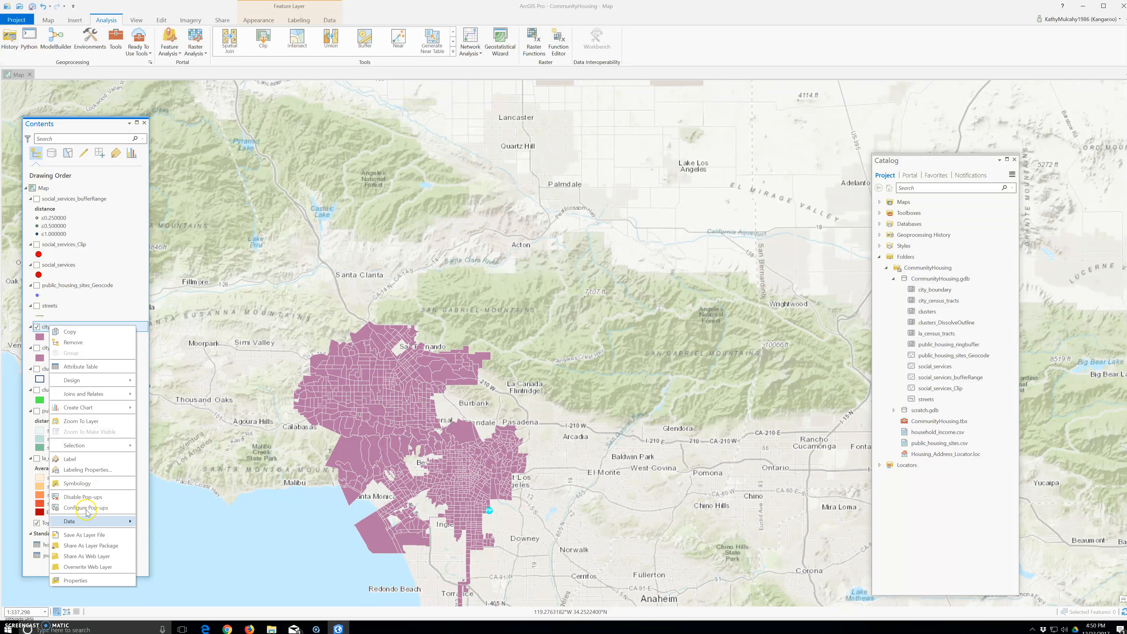
left_click(77, 483)
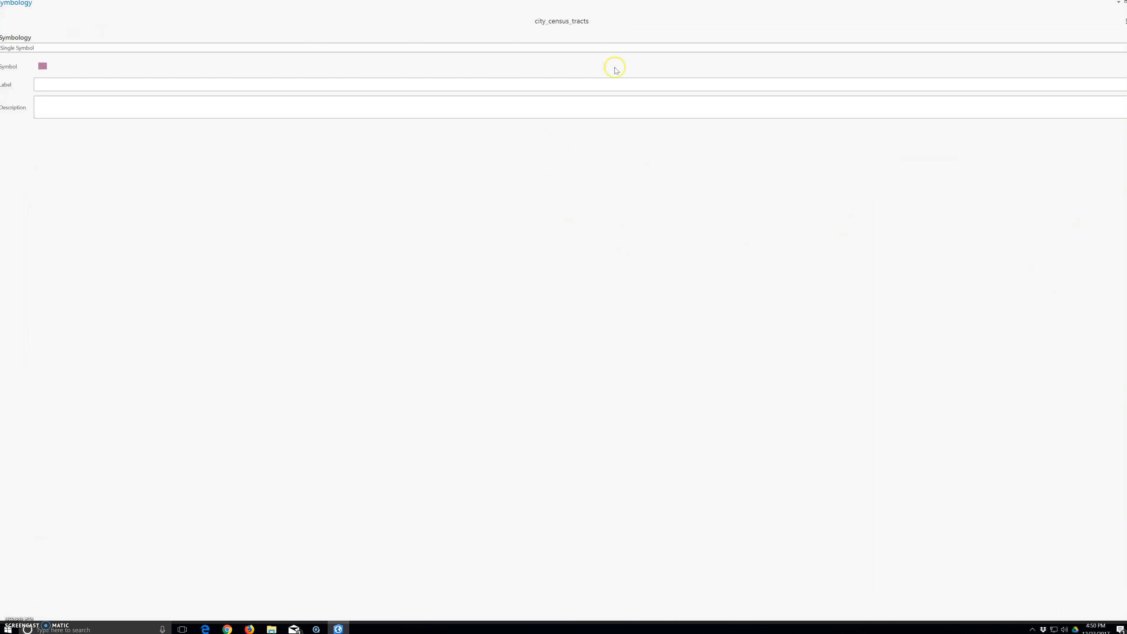
left_click(1124, 4)
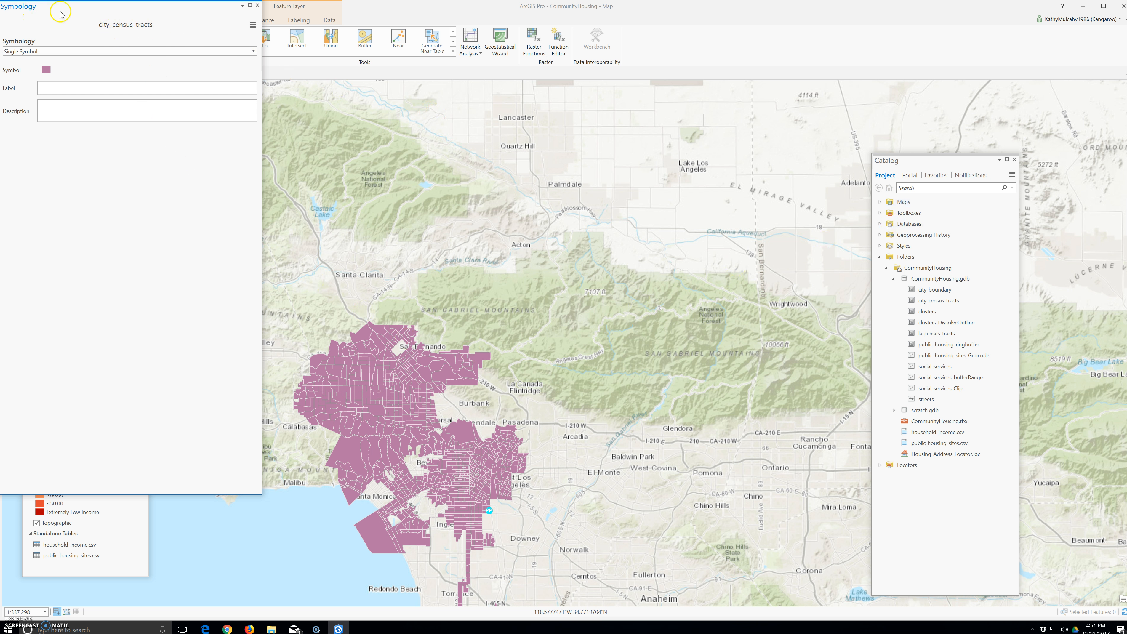
left_click_drag(23, 14, 444, 191)
left_click(658, 207)
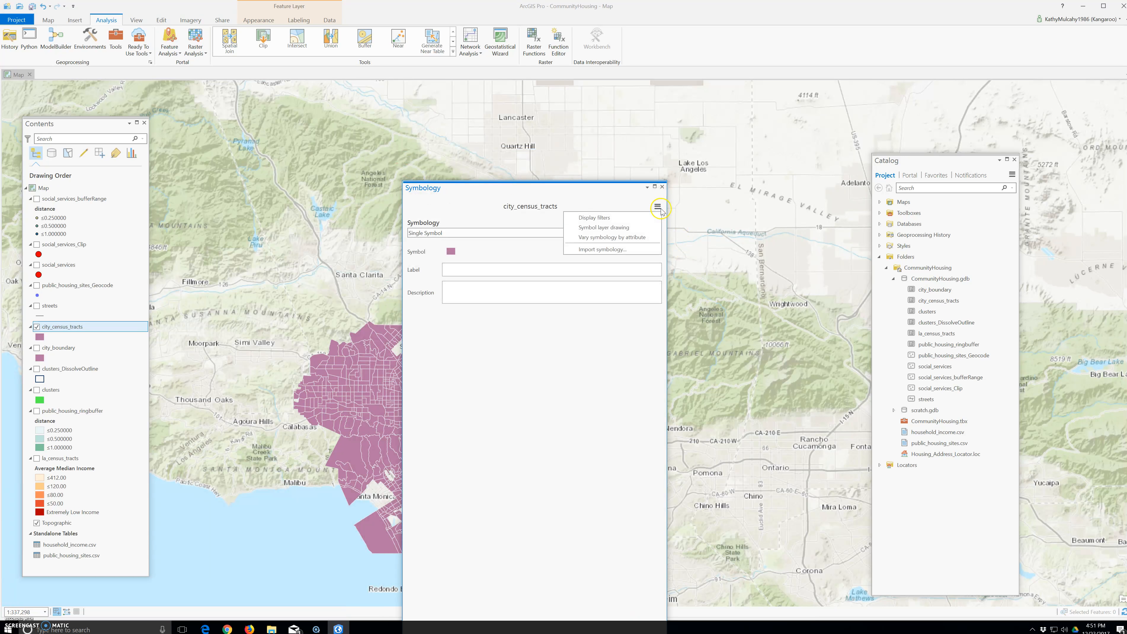
left_click(610, 249)
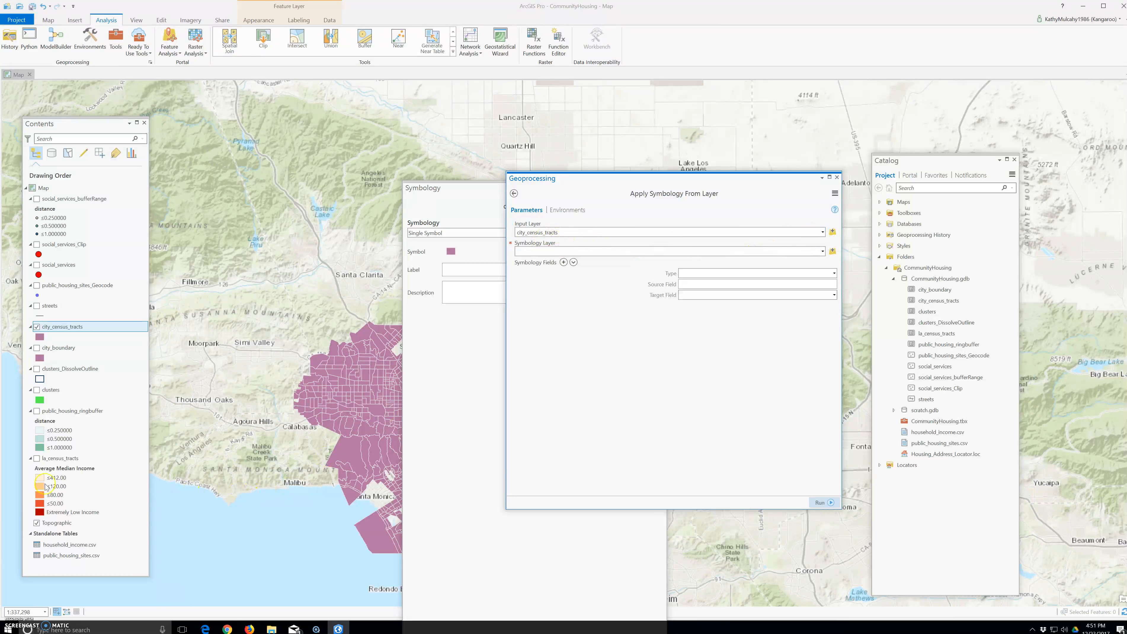
left_click(824, 232)
left_click(546, 351)
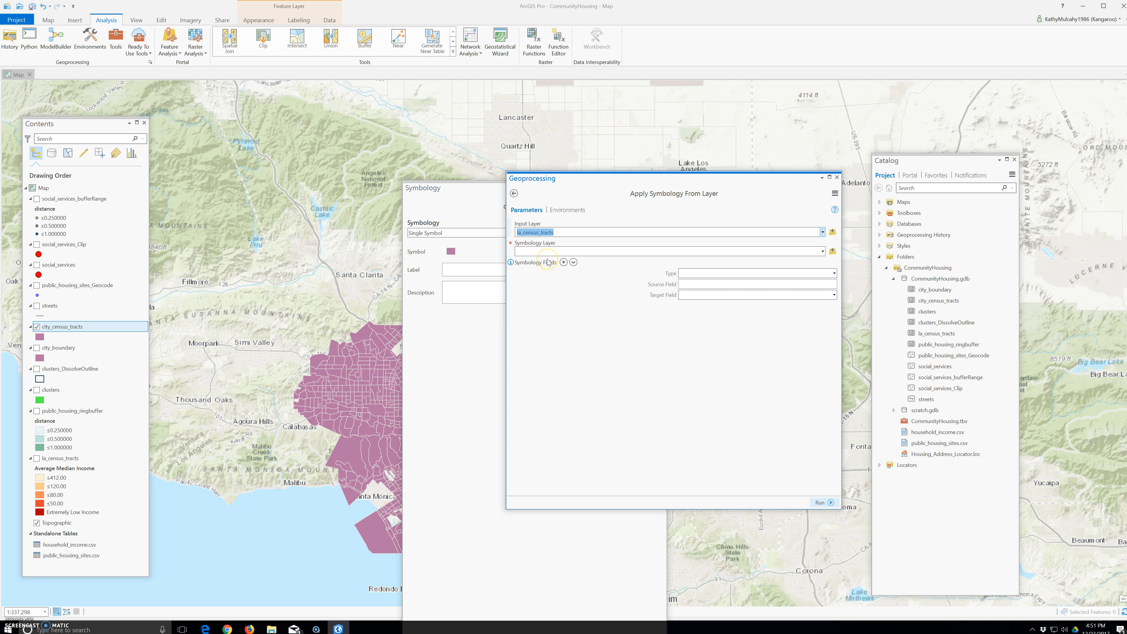
left_click(820, 504)
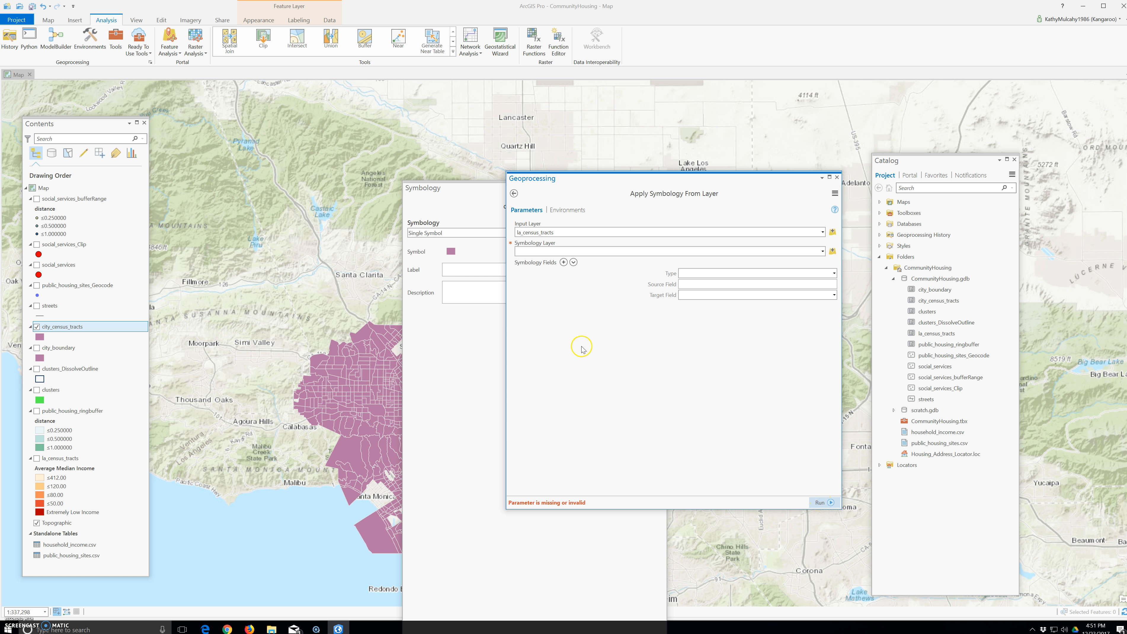
left_click(574, 253)
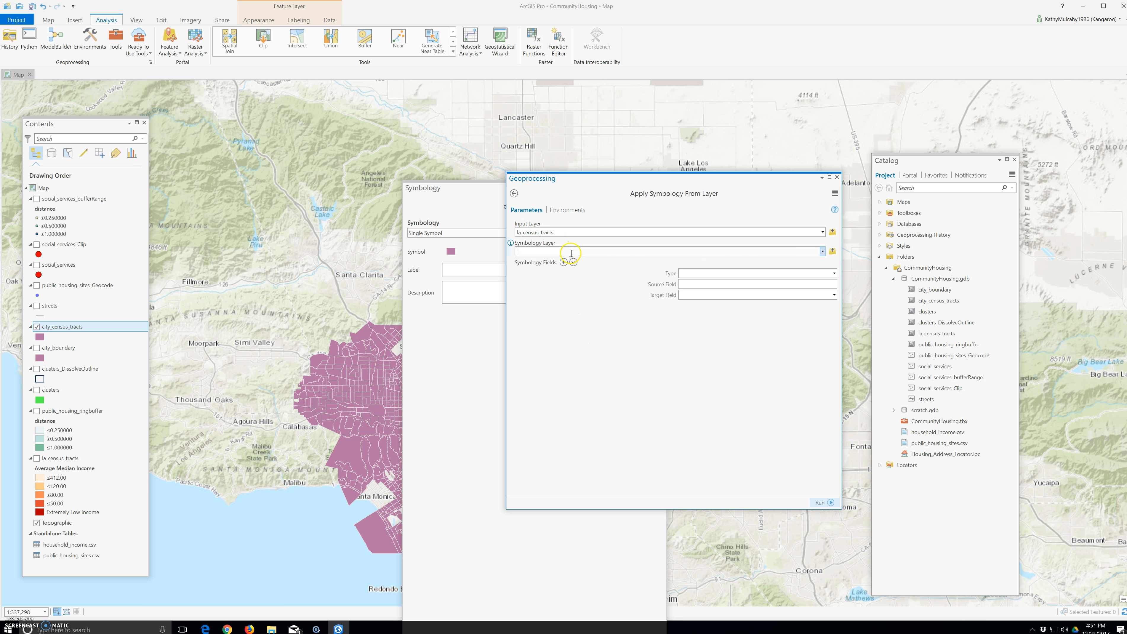
left_click(823, 252)
left_click(823, 253)
left_click(837, 177)
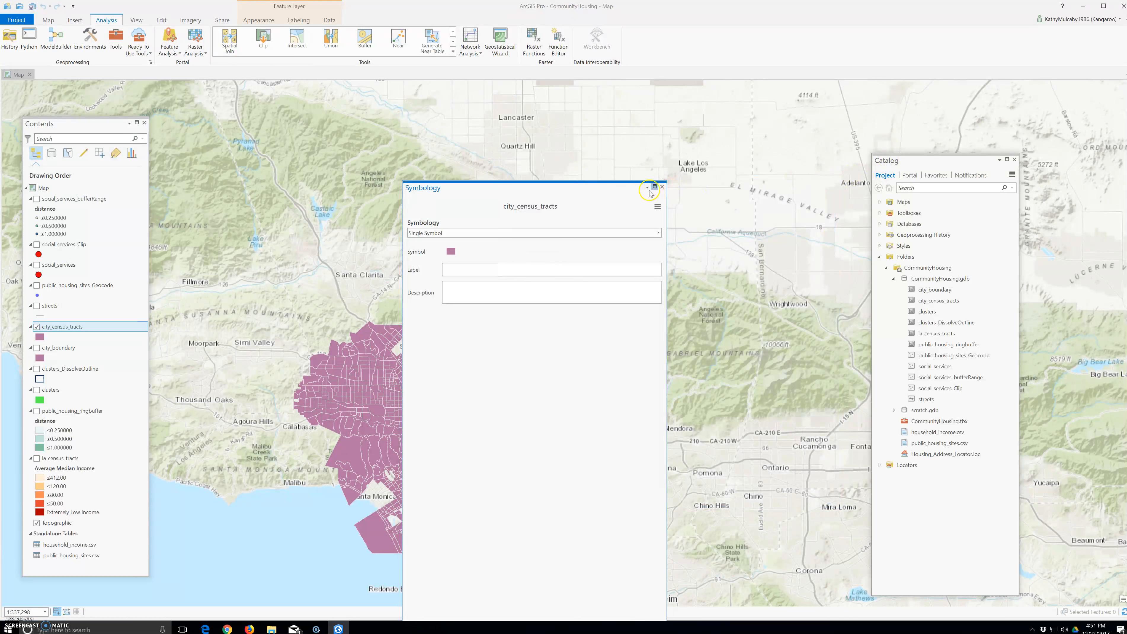
left_click(655, 187)
left_click(1123, 3)
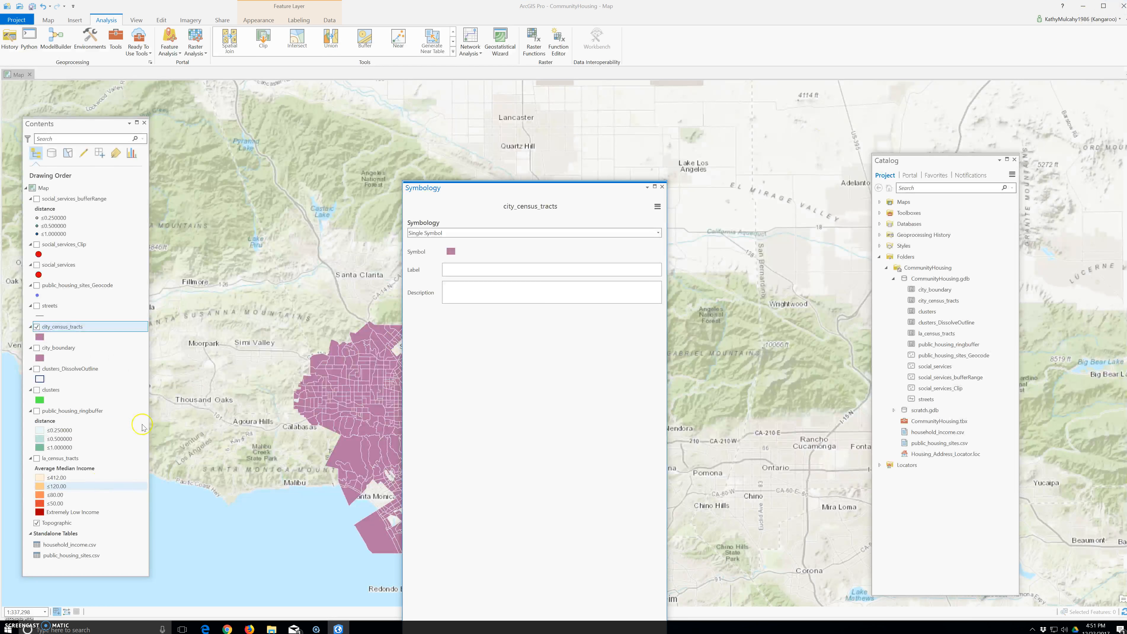
left_click(662, 187)
- Open the Single Symbol symbology of city_census_tracts and start importing symbology from another layer
left_click(63, 327)
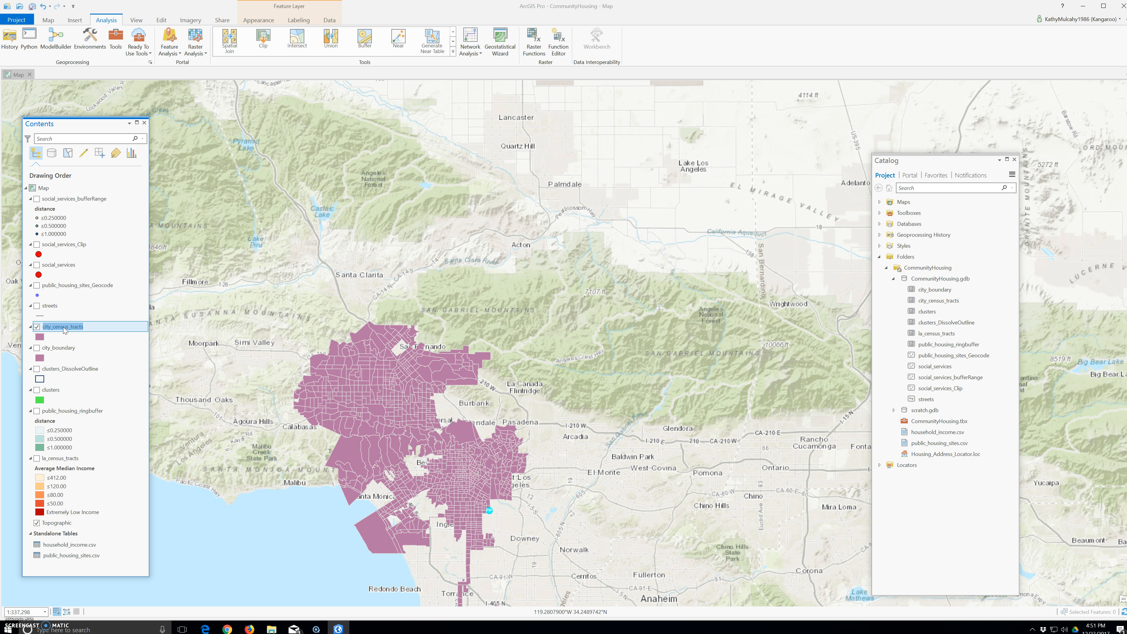
left_click(254, 21)
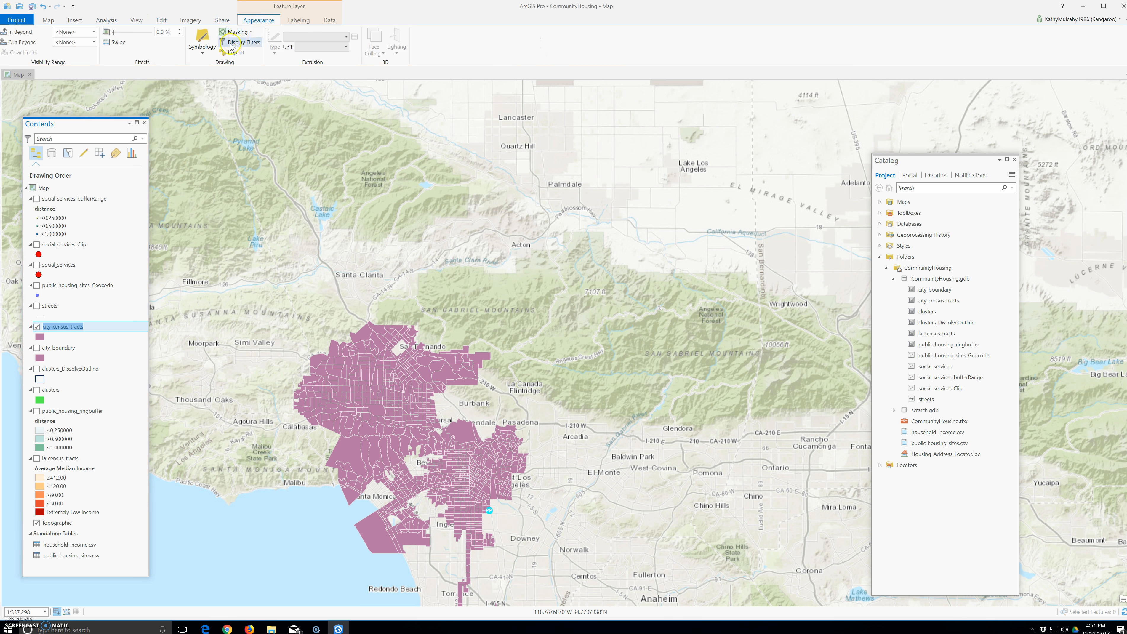
left_click(201, 45)
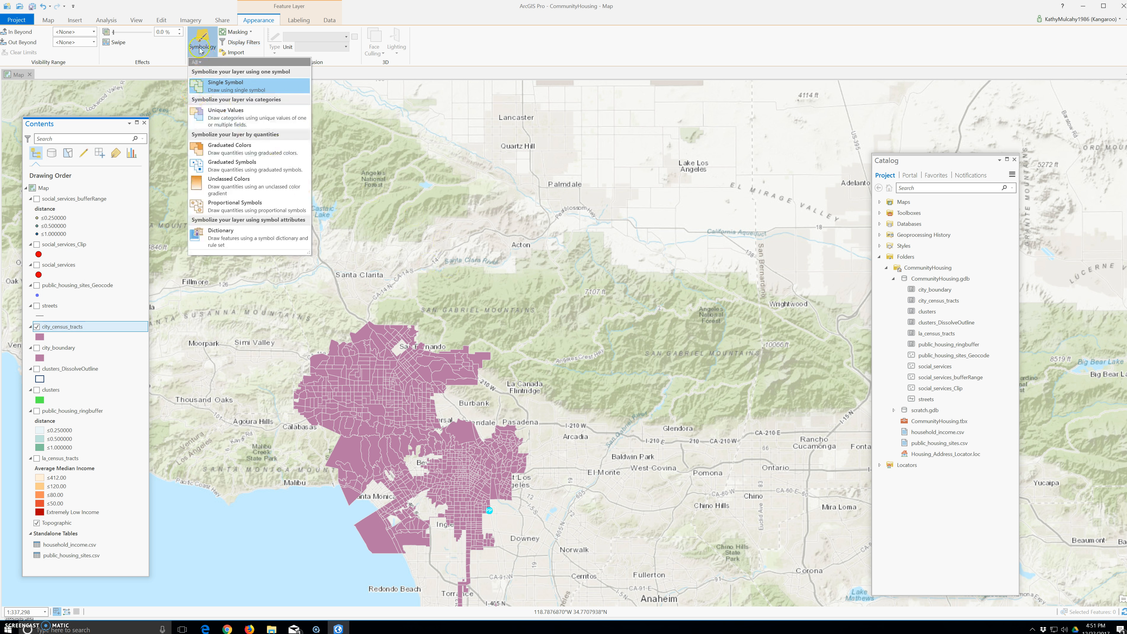
left_click(226, 85)
left_click(658, 207)
left_click(606, 248)
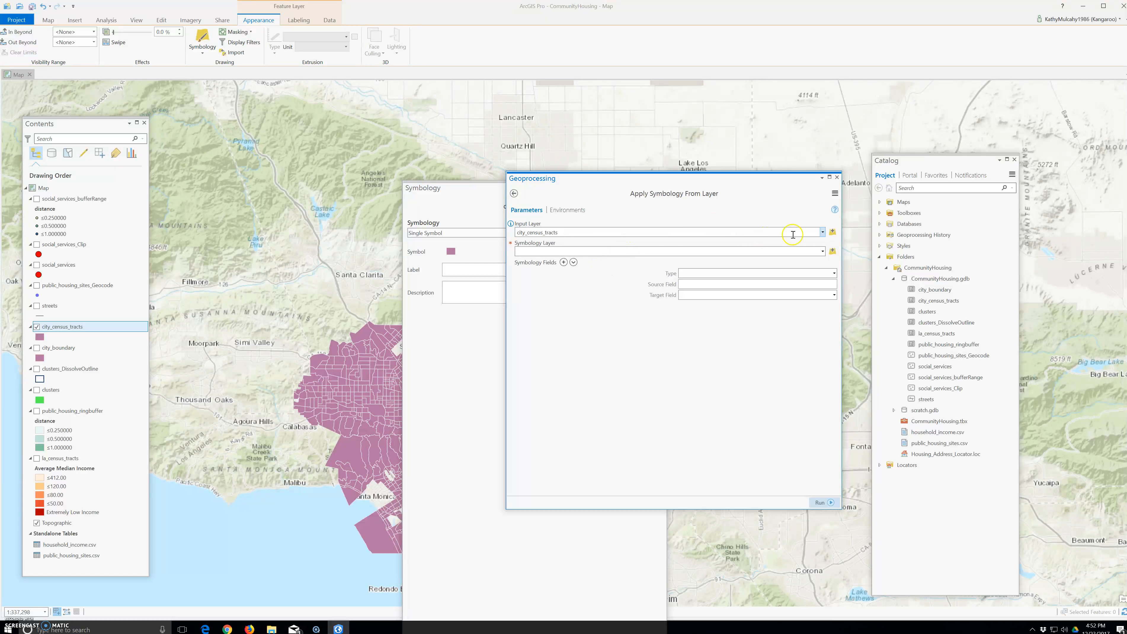
- Set the Apply Symbology From Layer input to la_census_tracts and open the choice of symbology layers
left_click(823, 233)
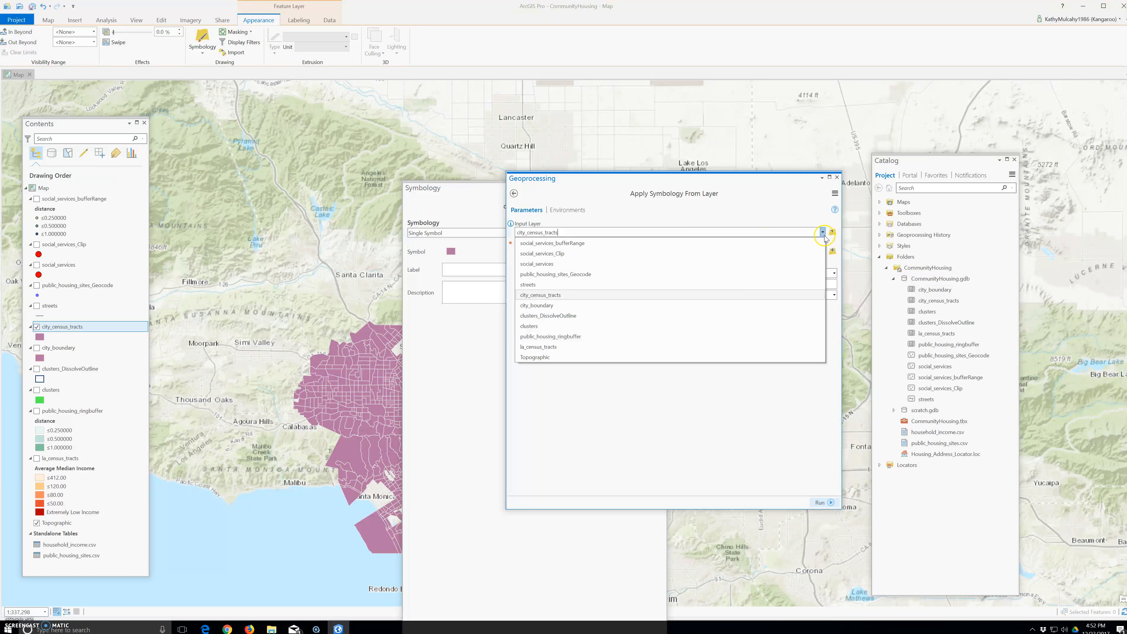
left_click(538, 350)
left_click(549, 251)
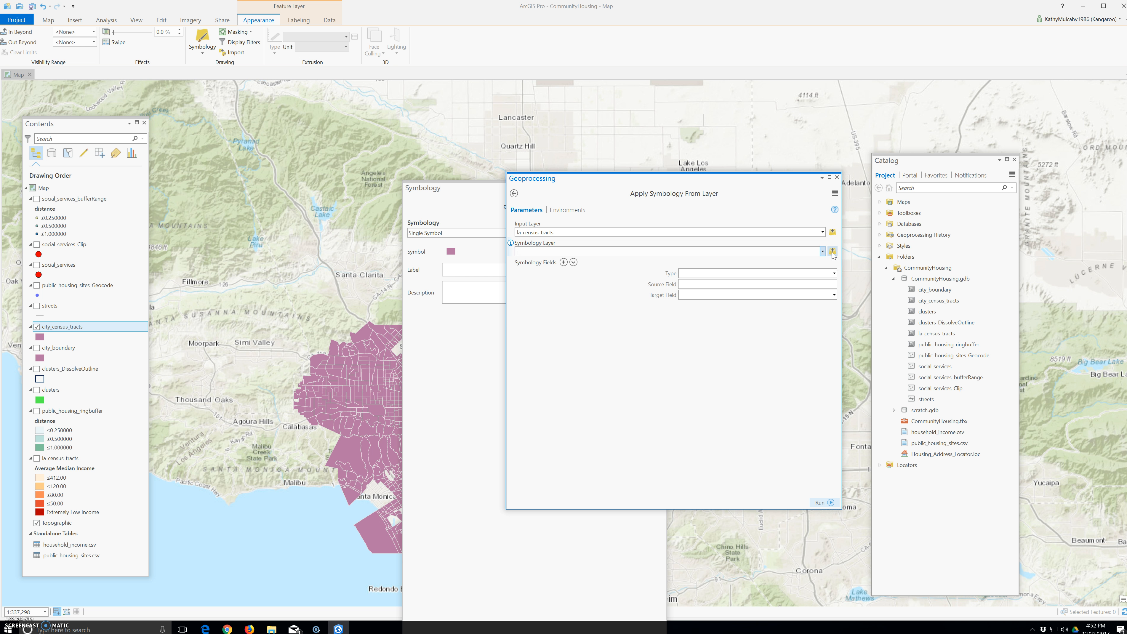
left_click(822, 252)
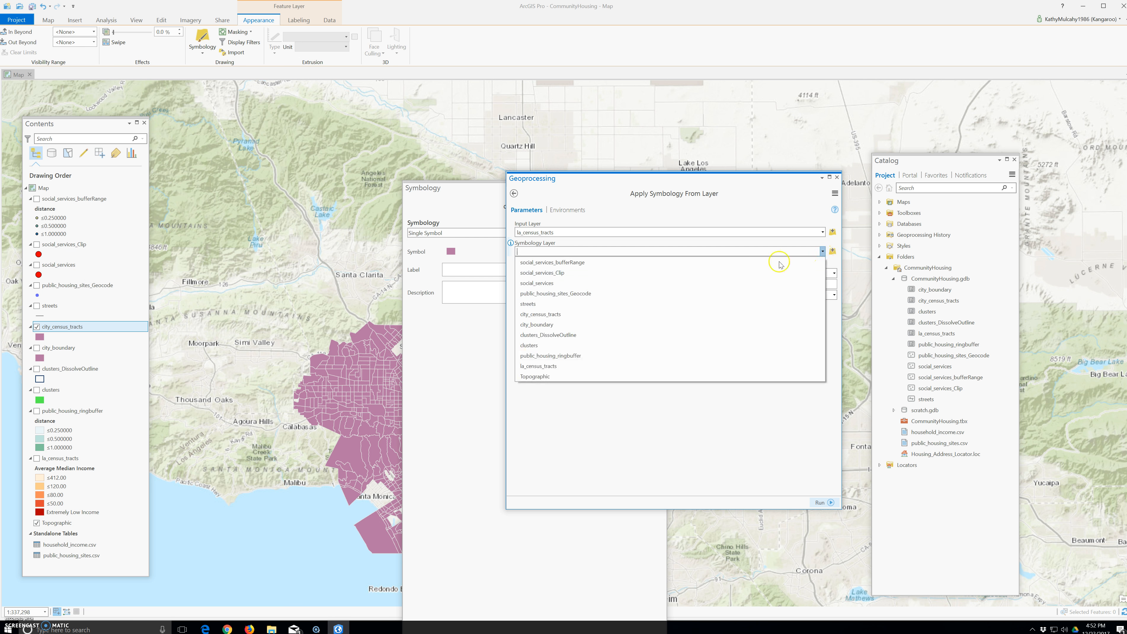